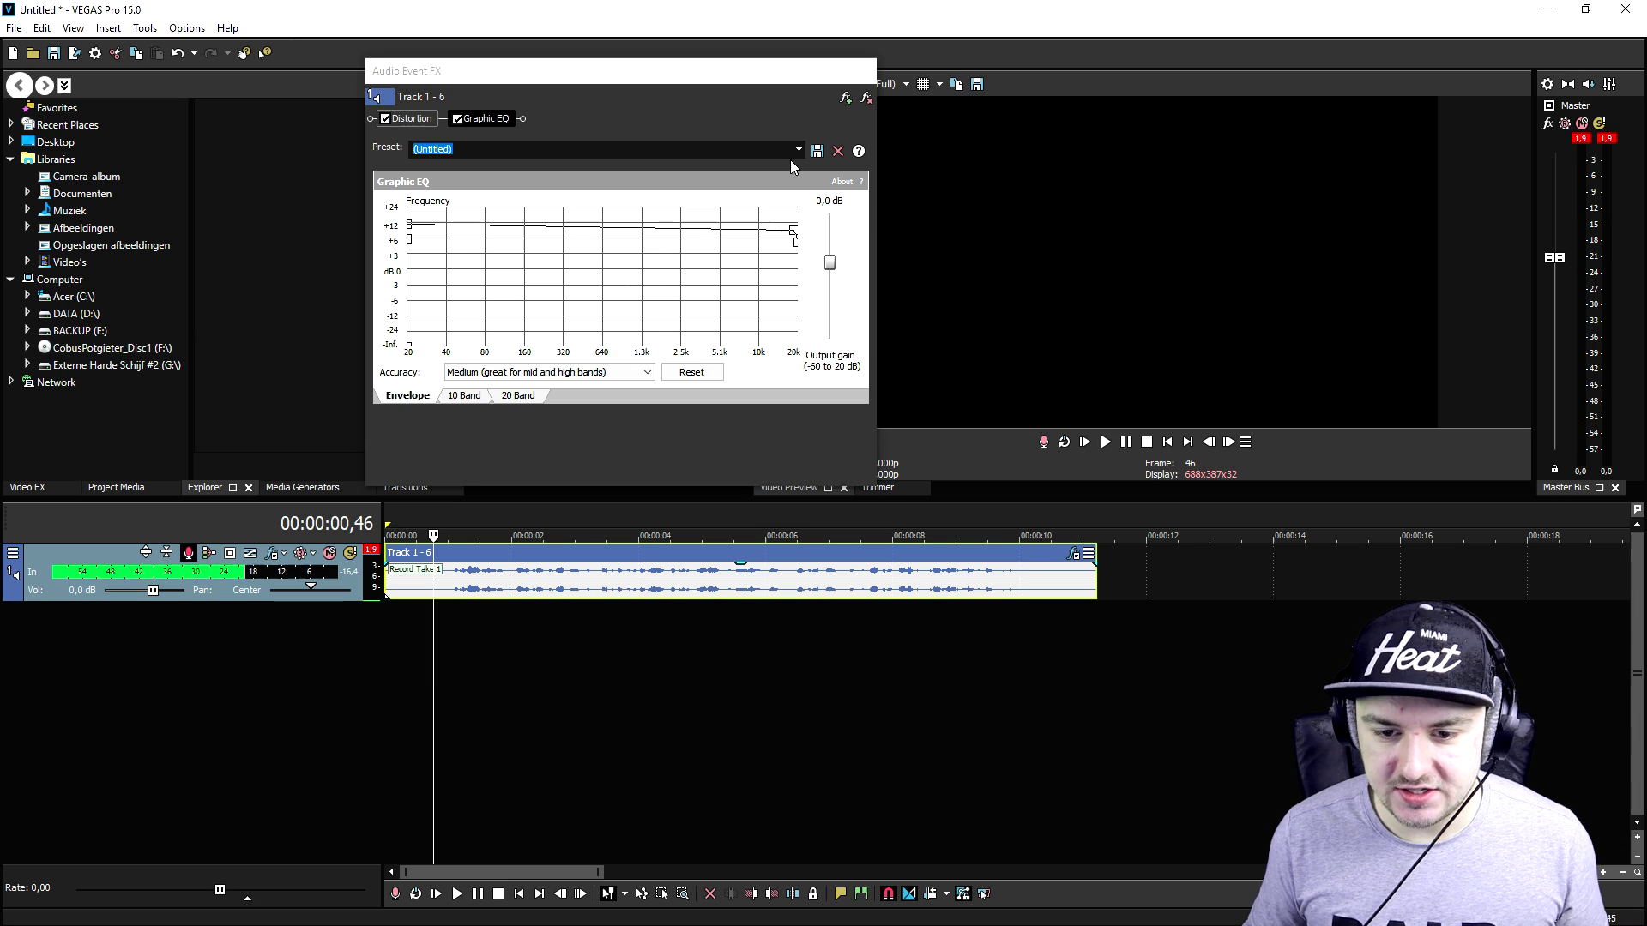
Step: Append Pitch Shift to the track 1 event's plug-in chain, behind Distortion and Graphic EQ
click(844, 98)
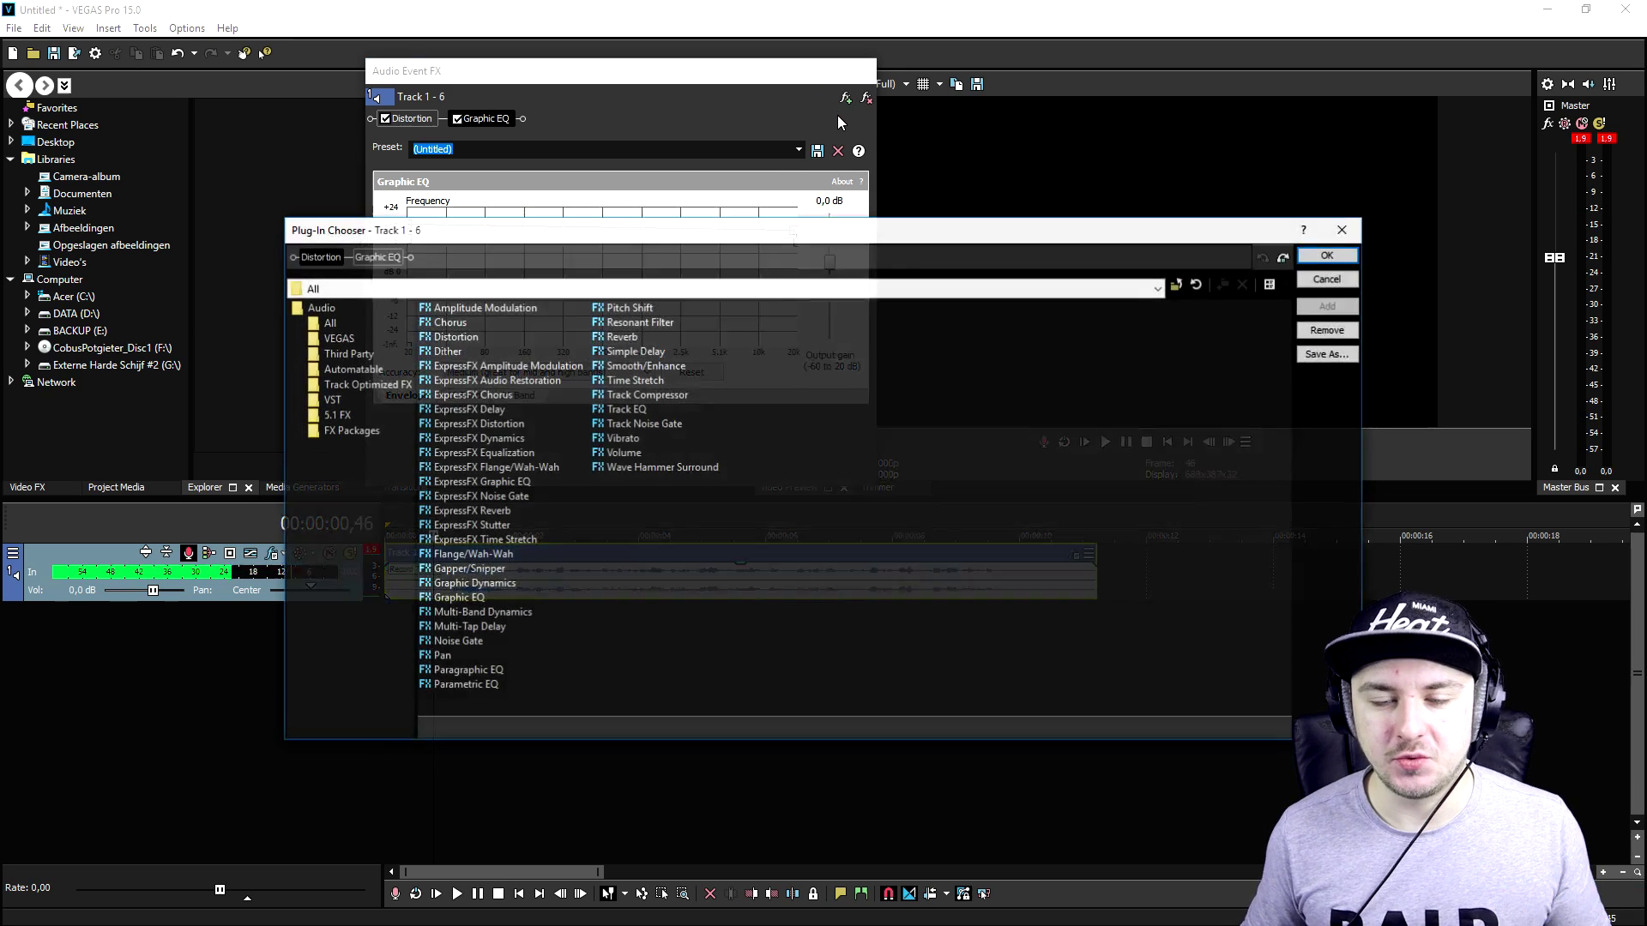
drag(603, 131, 612, 124)
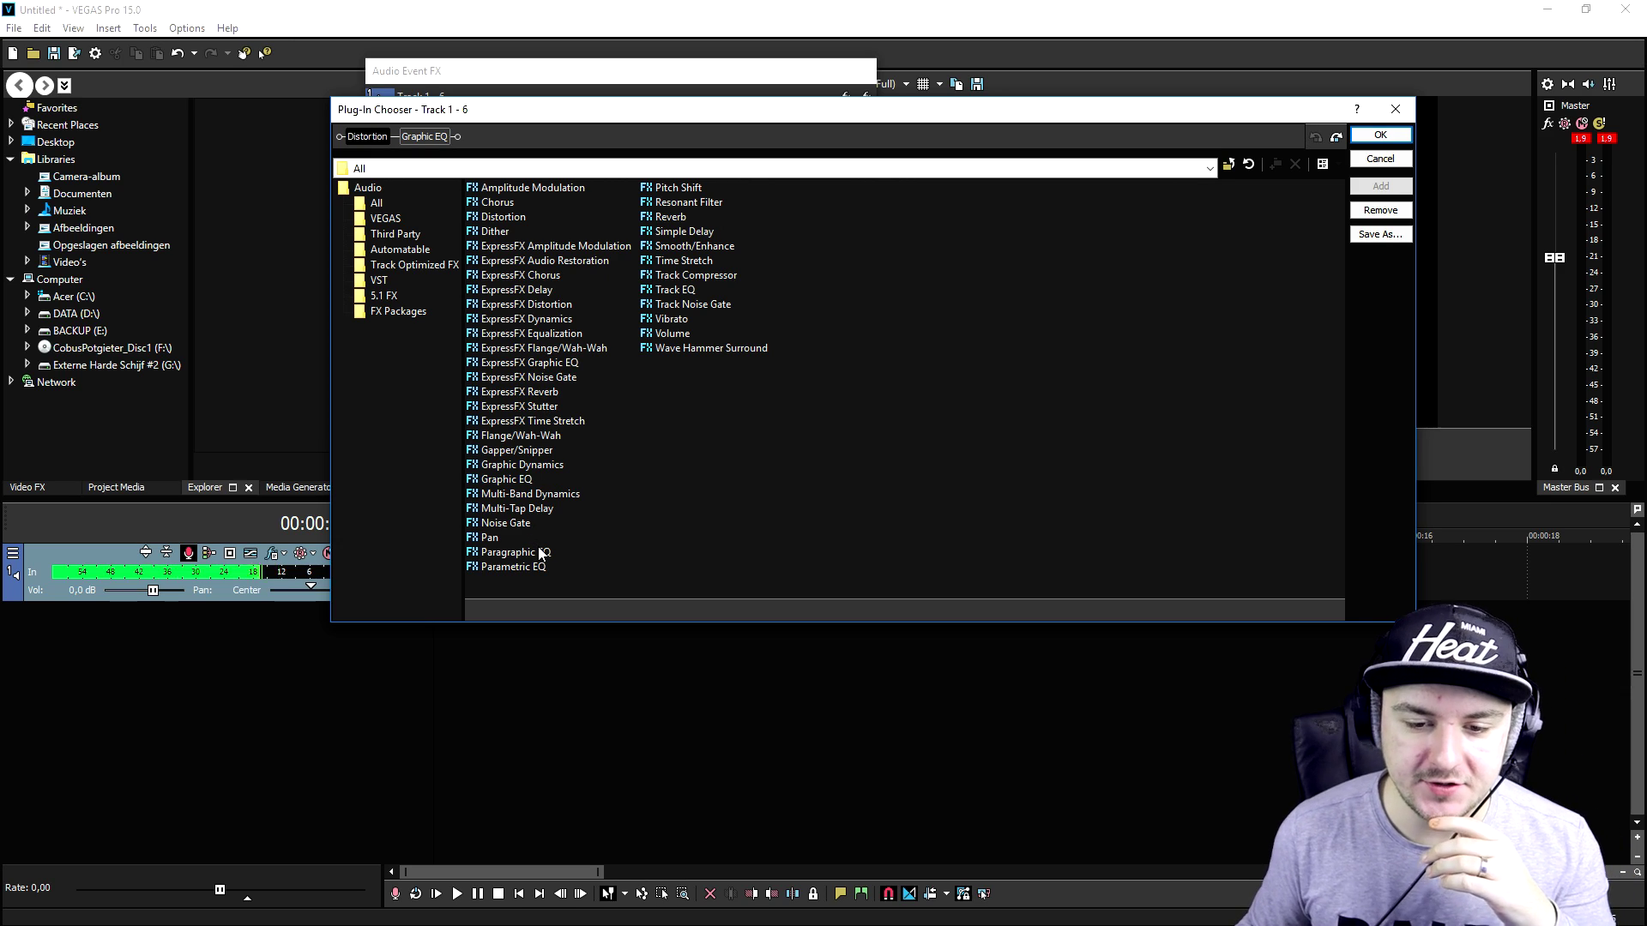
click(666, 188)
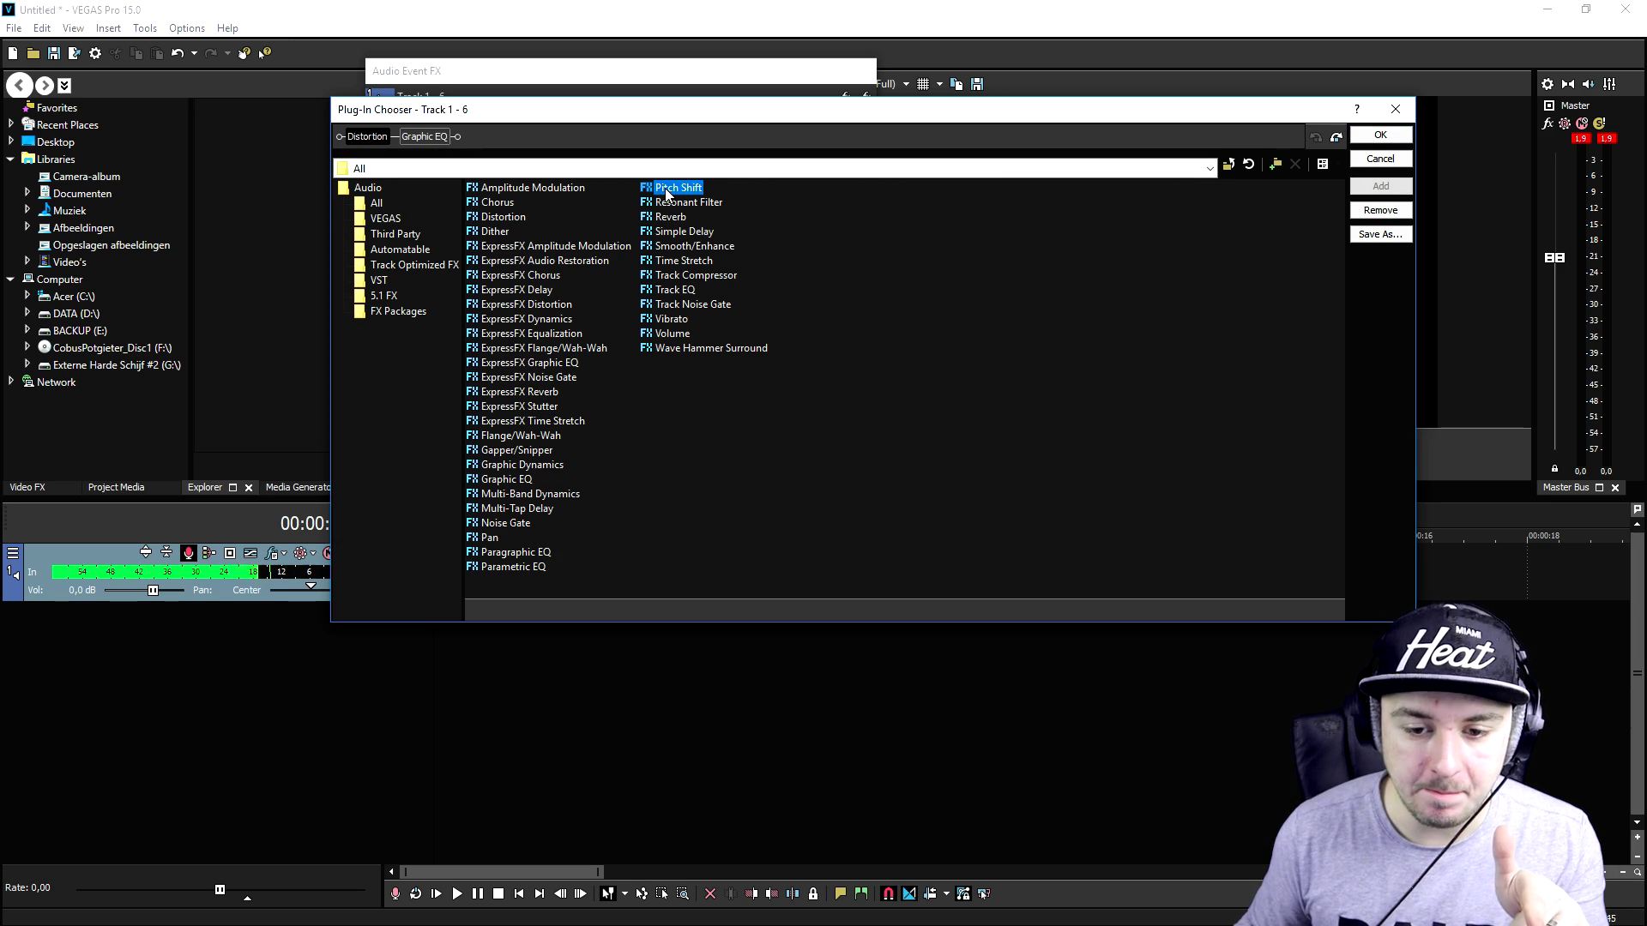
click(1390, 187)
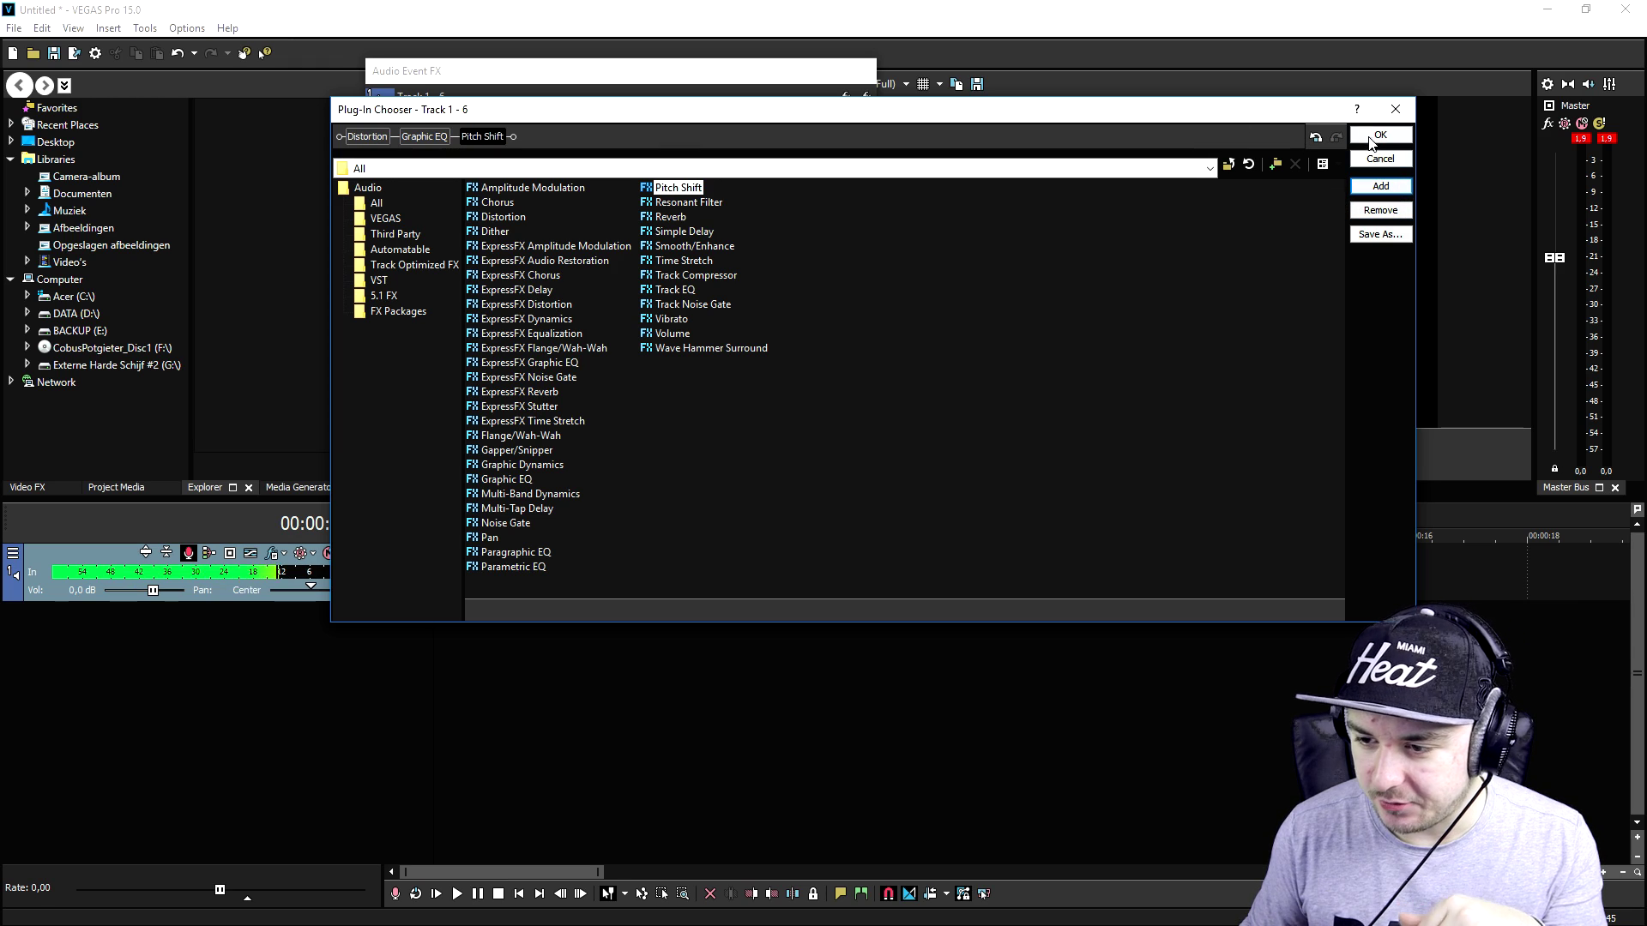
click(1372, 135)
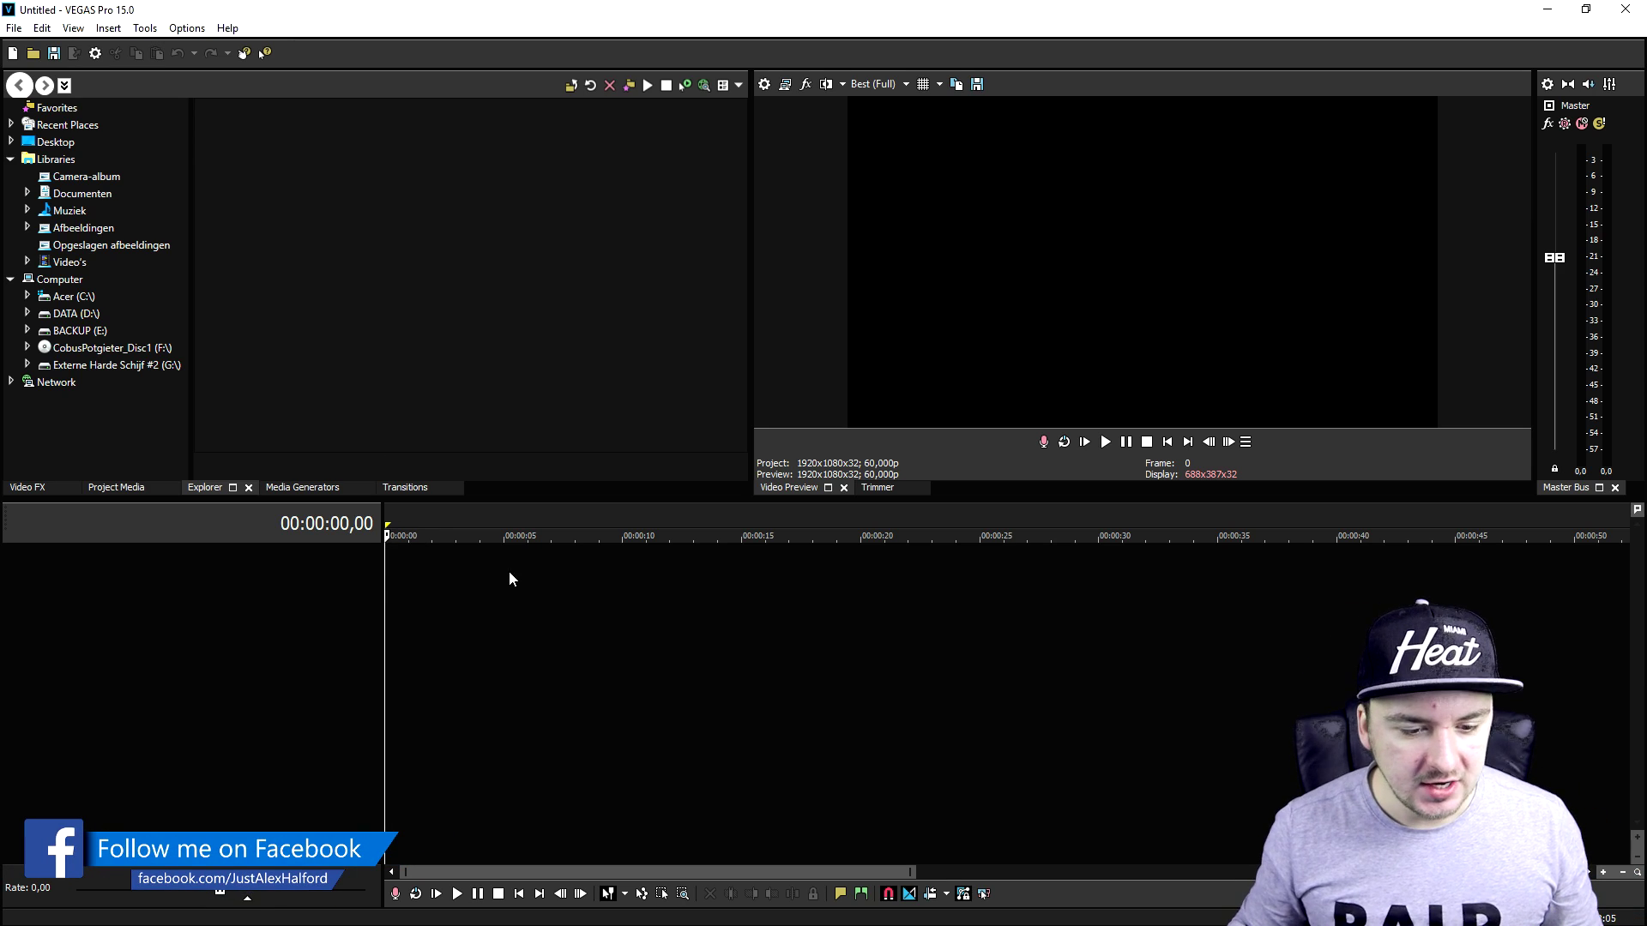
Step: Insert a new audio track and arm it for recording, accepting the default recorded-files folder
right_click(301, 578)
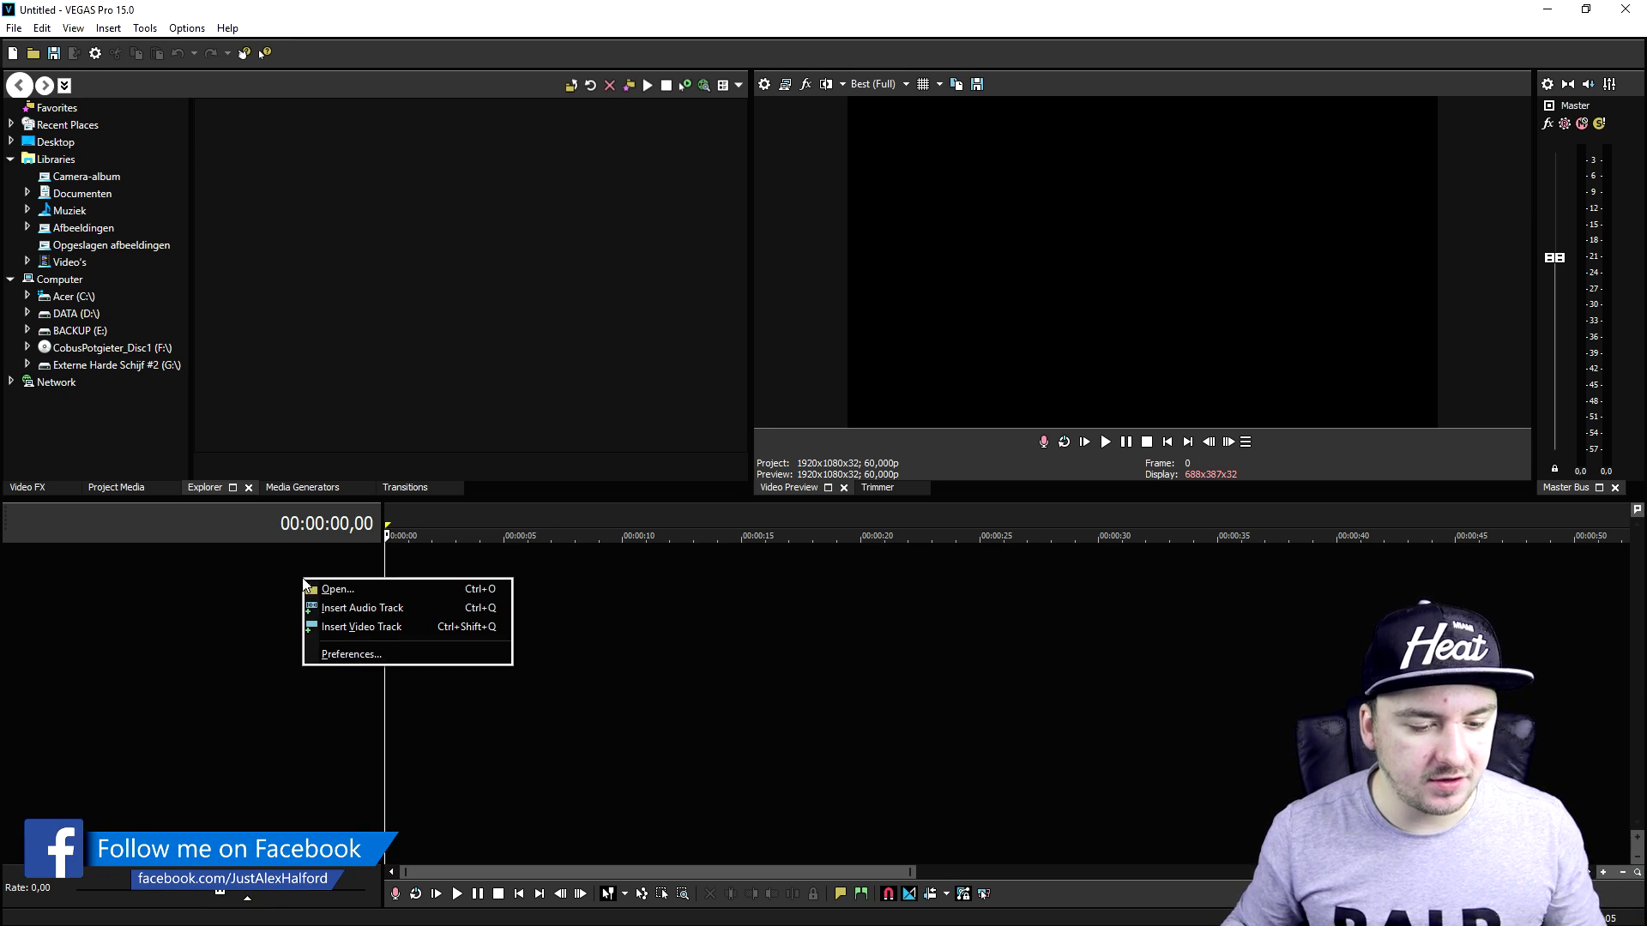
click(375, 605)
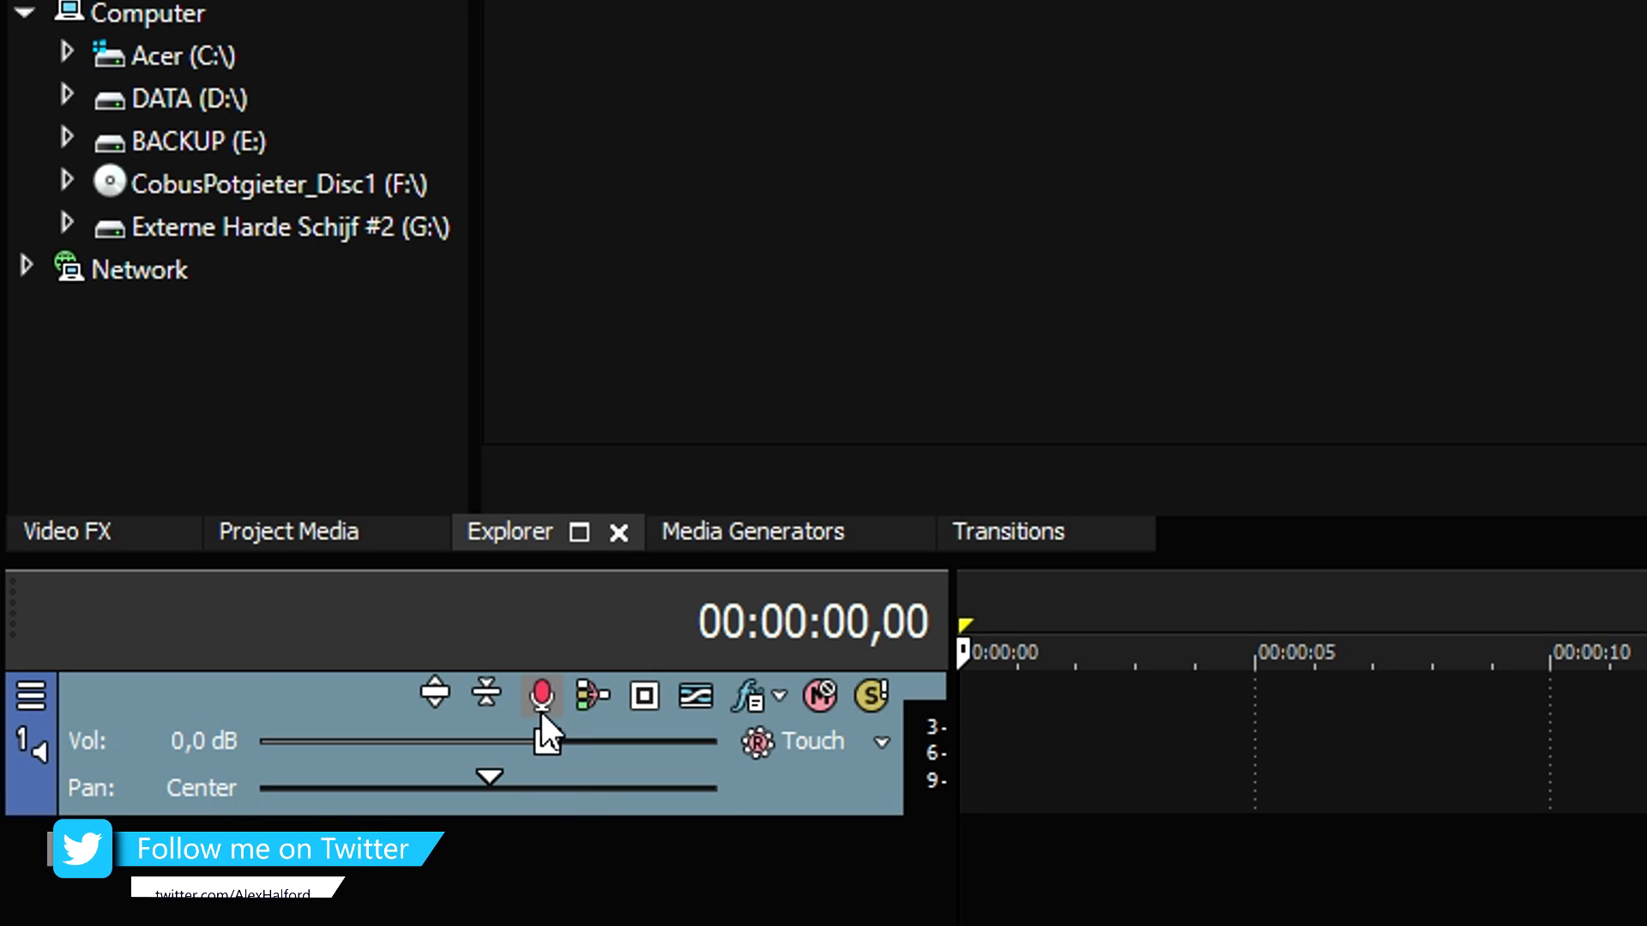
click(541, 696)
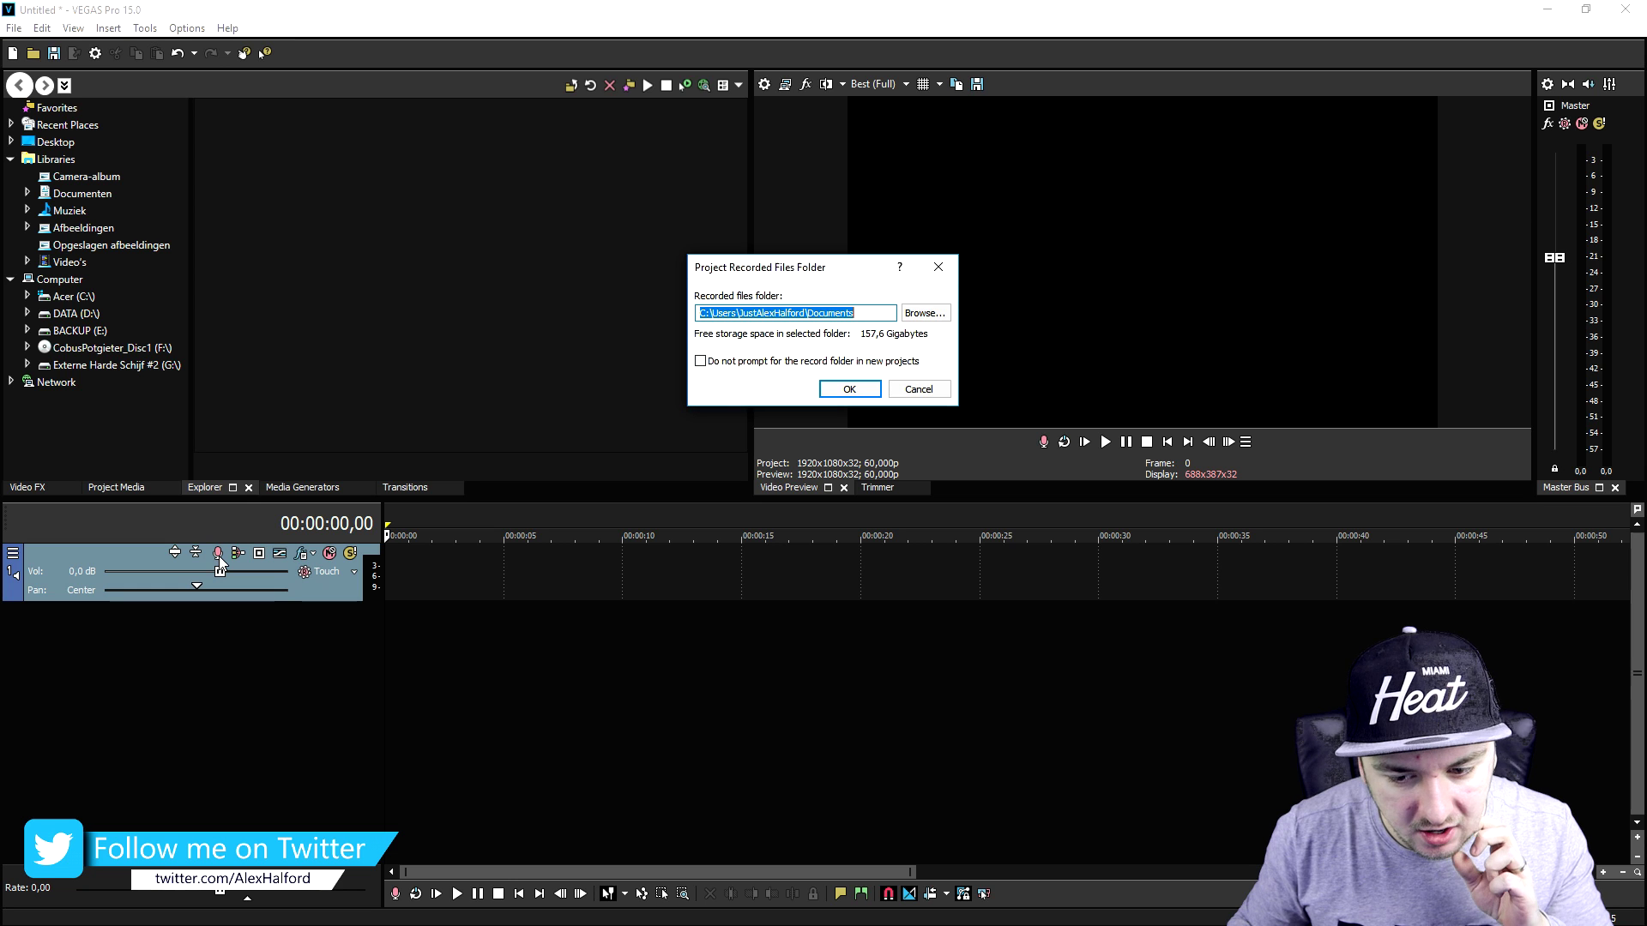
click(839, 390)
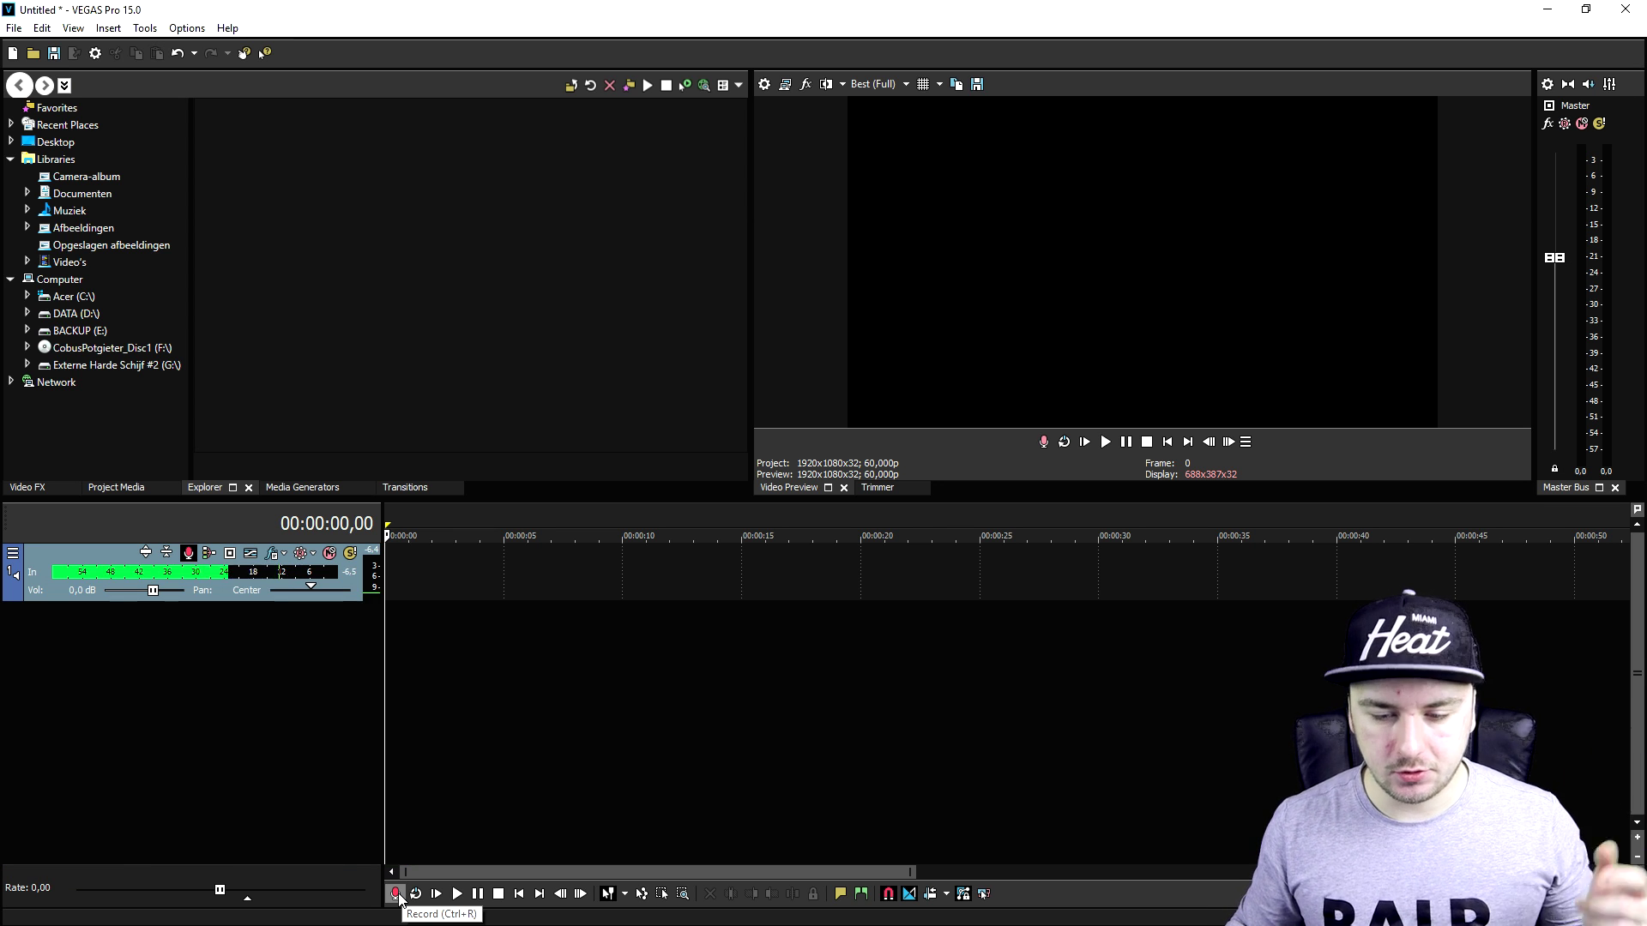
Step: Record an 11-second voice take, Record Take 1, onto the armed audio track
click(396, 895)
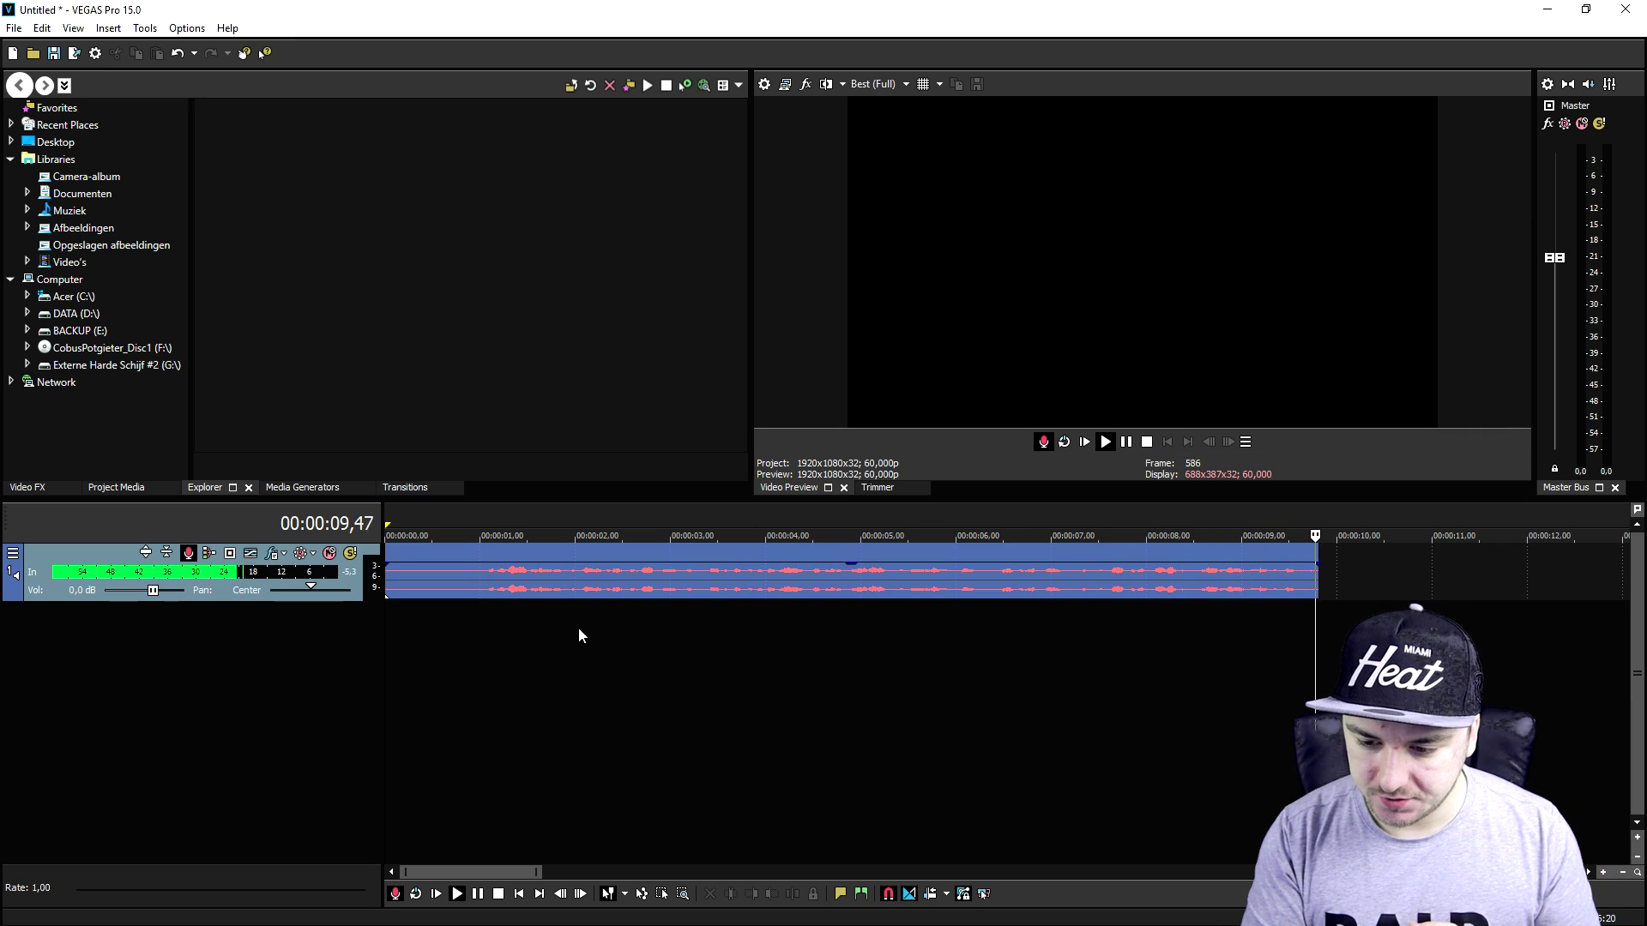
key(space)
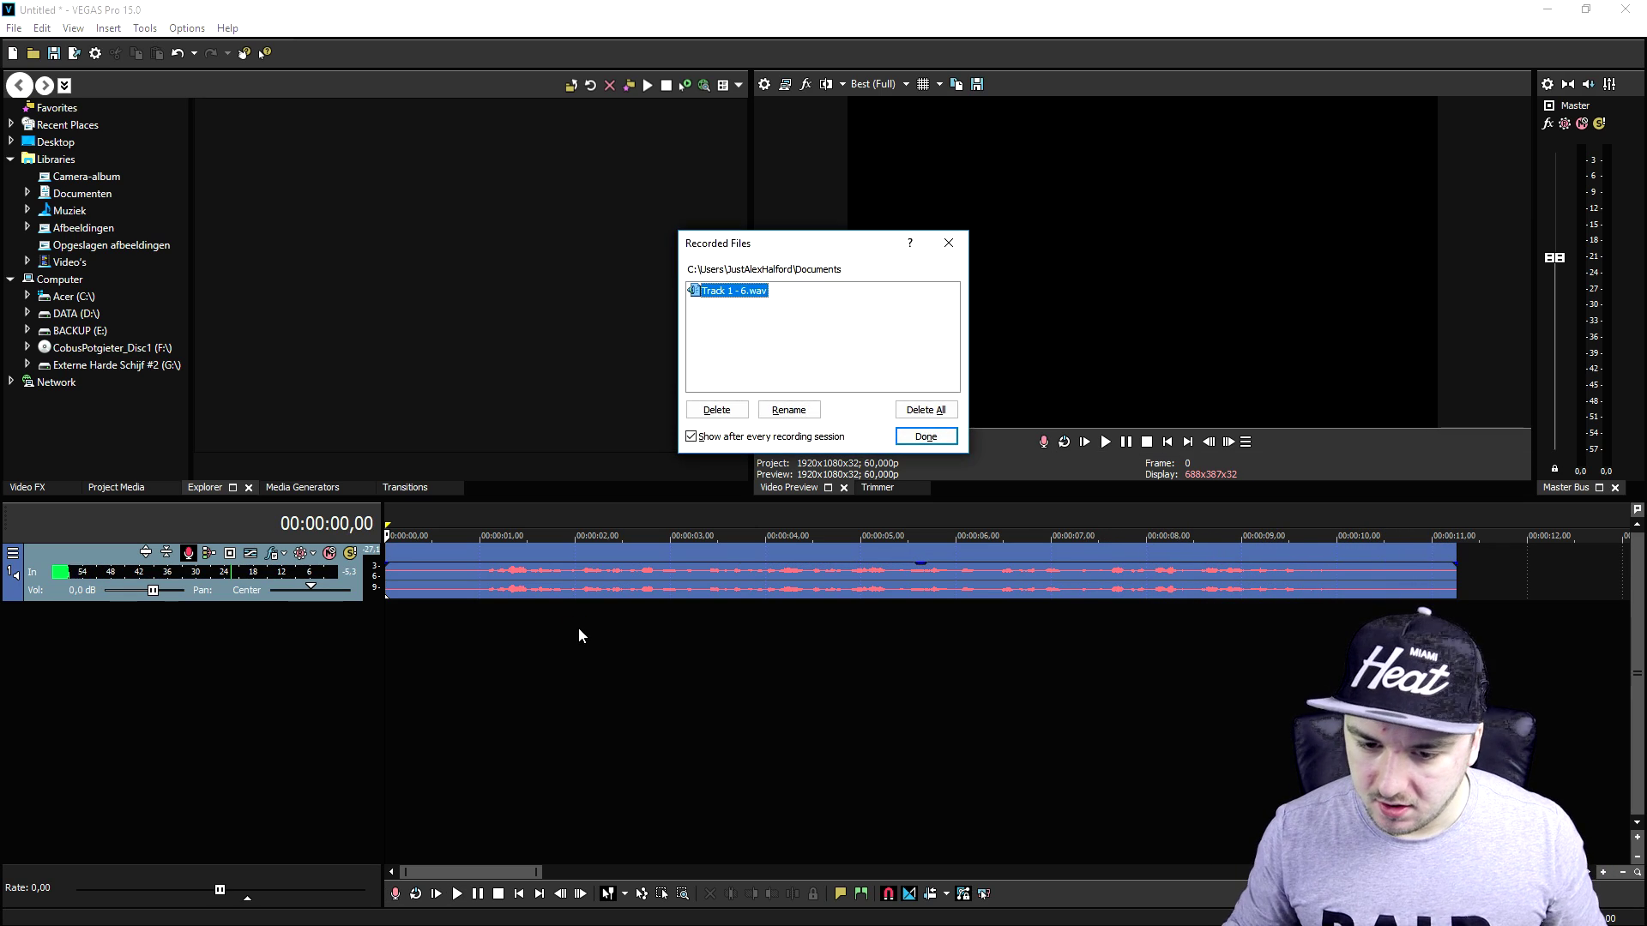
key(Return)
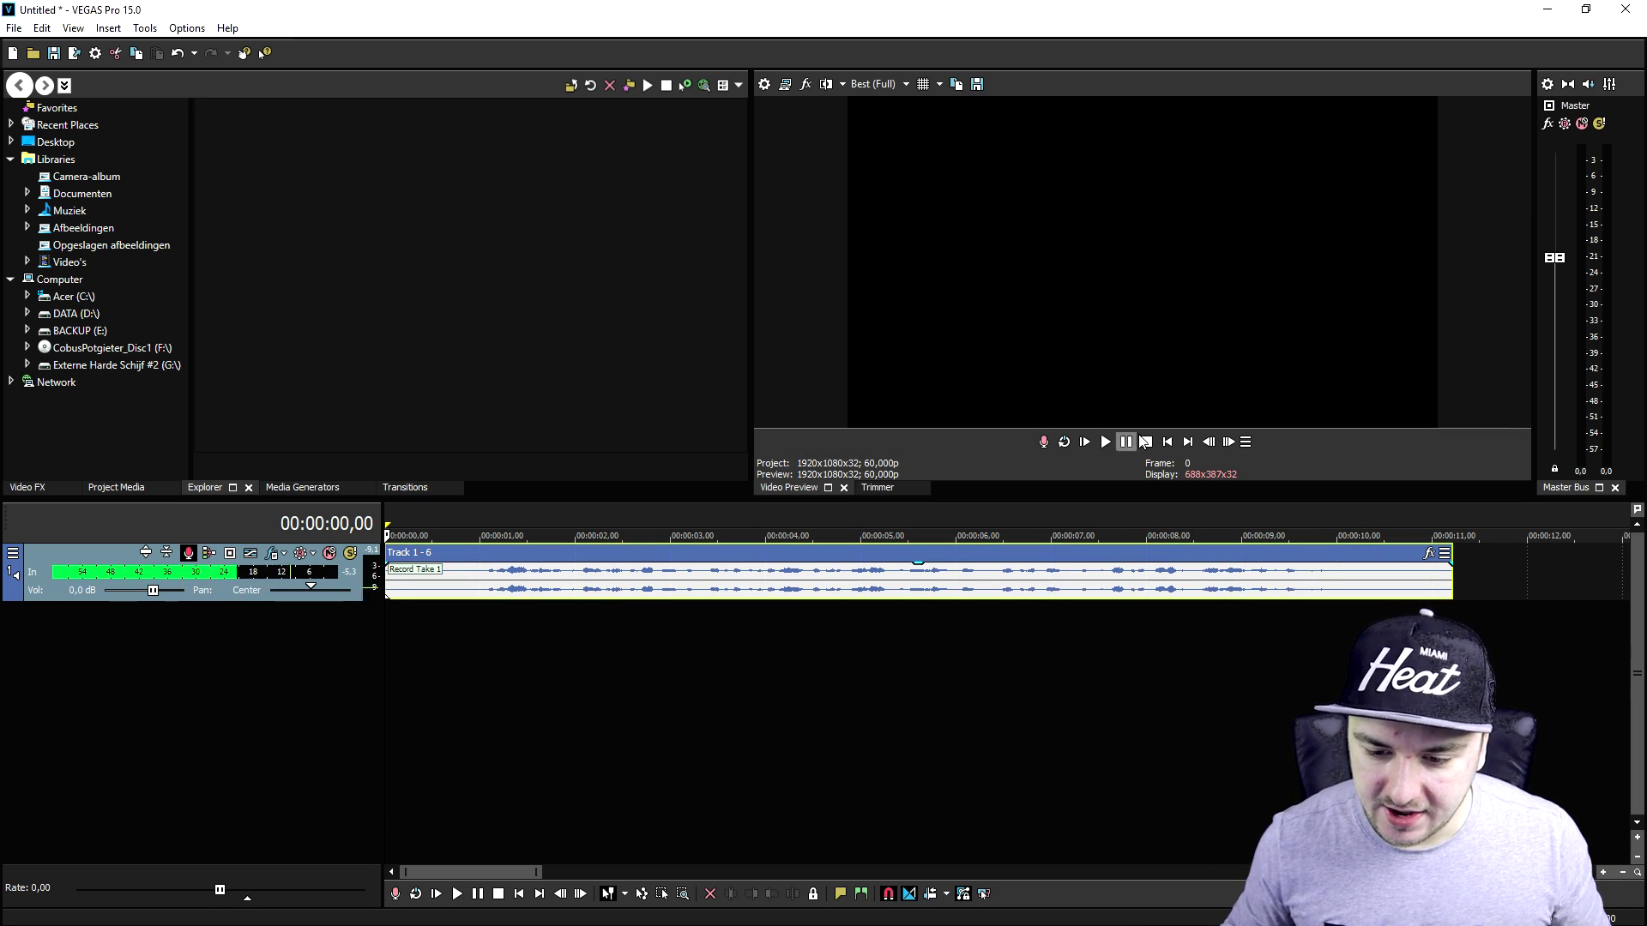
Step: Play Record Take 1 back from the start of the timeline
click(1183, 444)
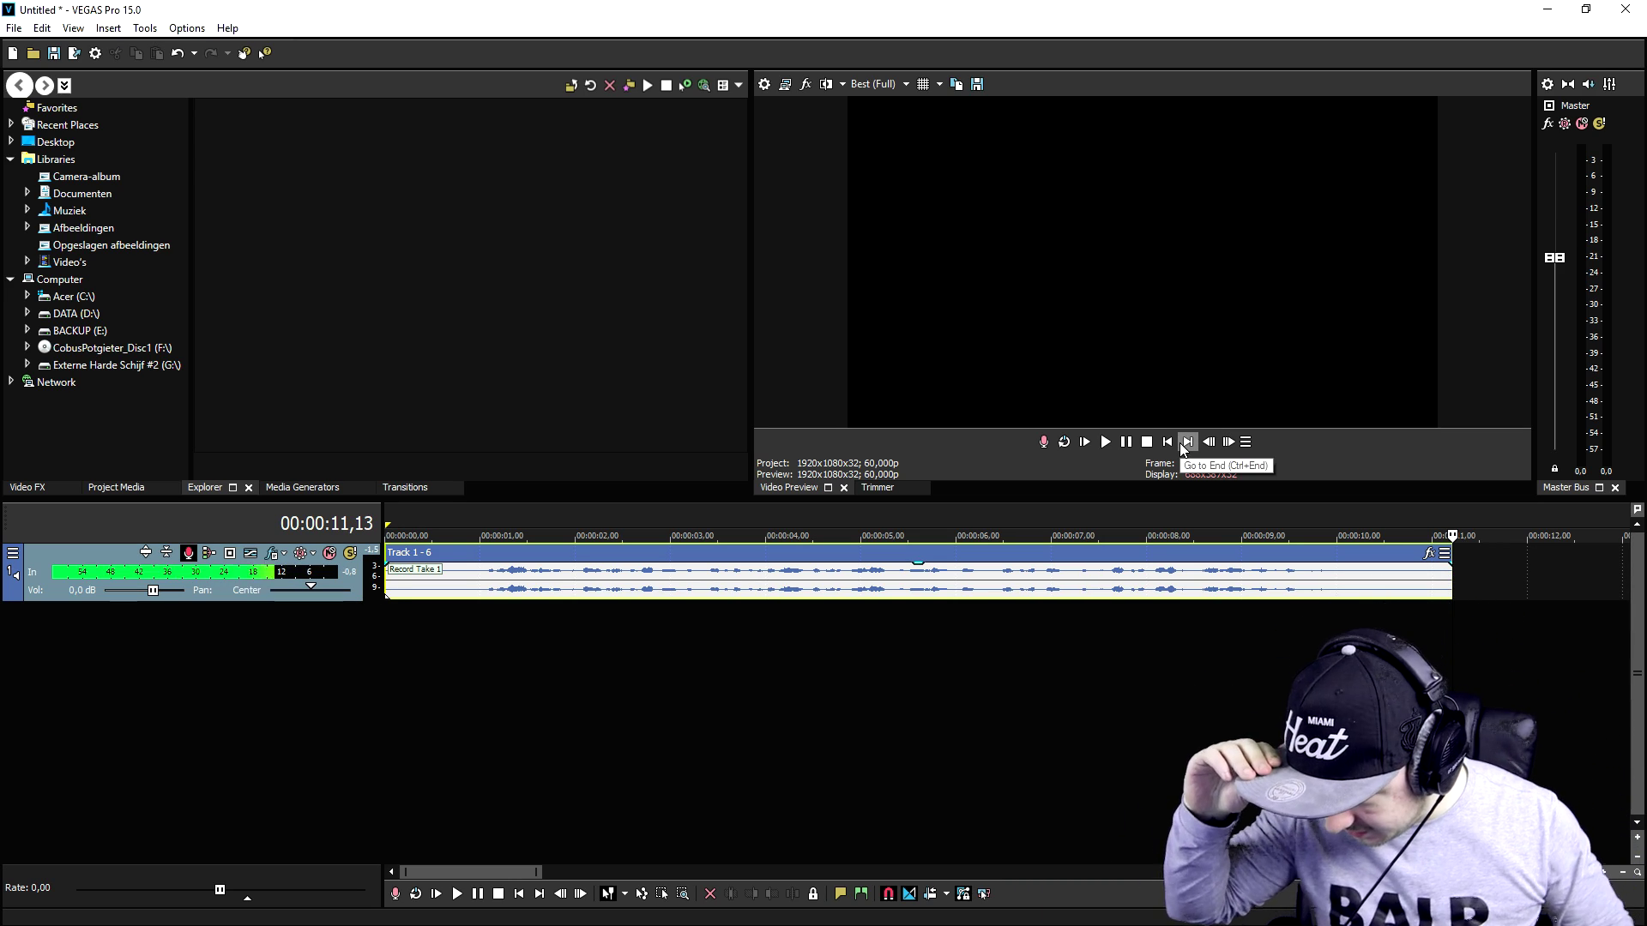
scroll(875, 549, up, 2)
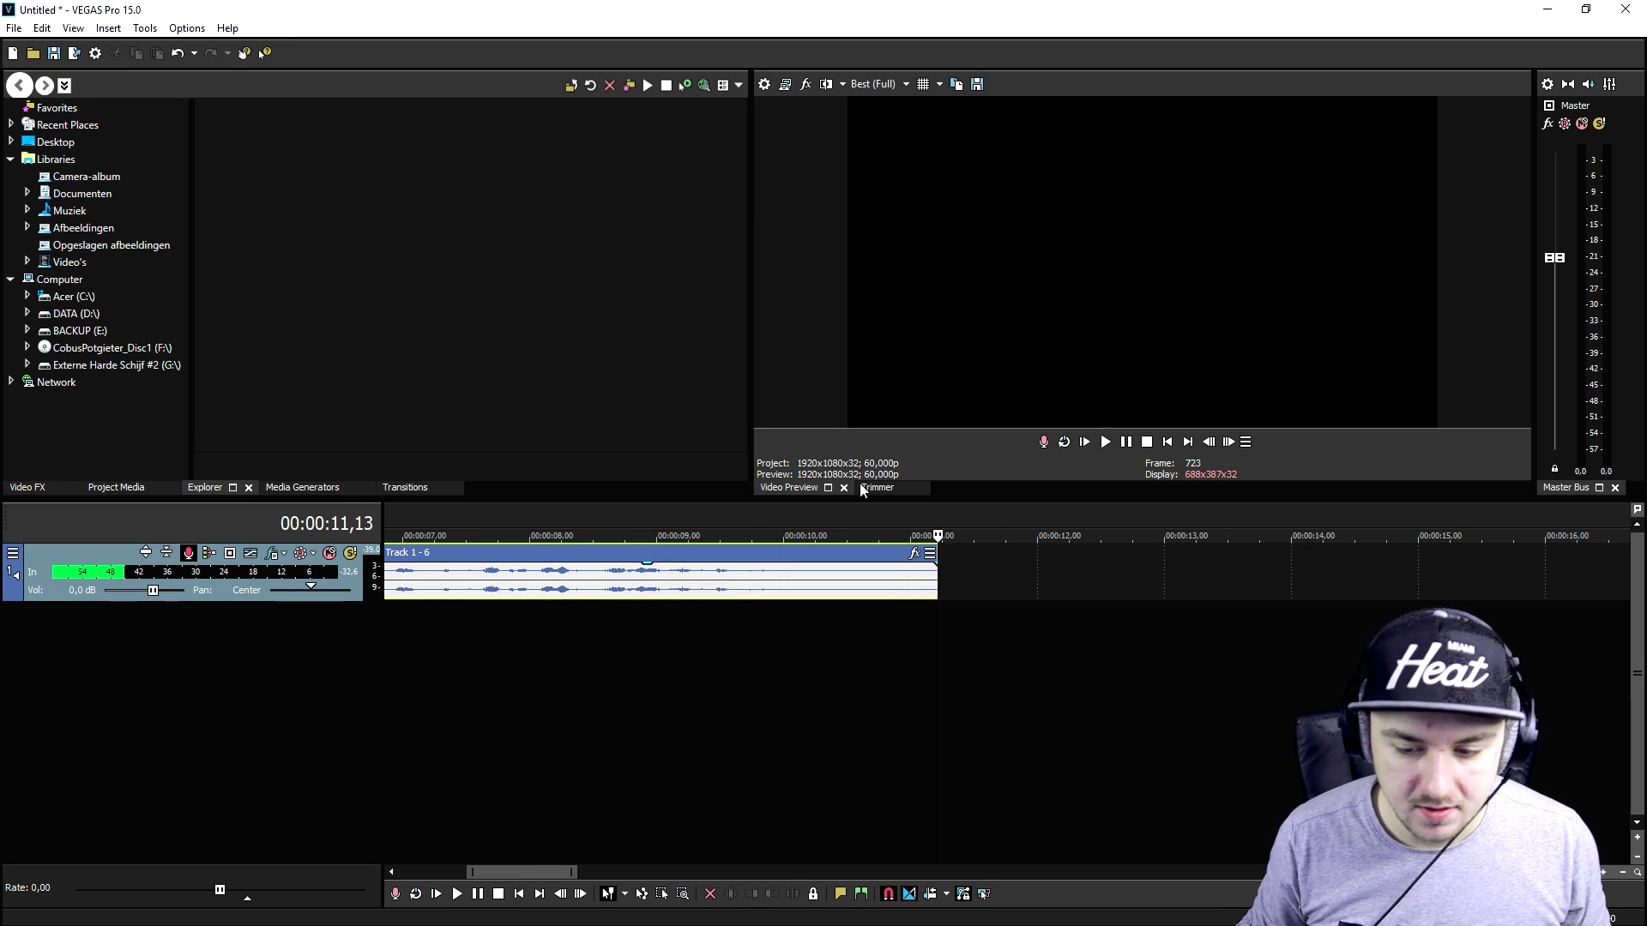
click(1167, 442)
key(space)
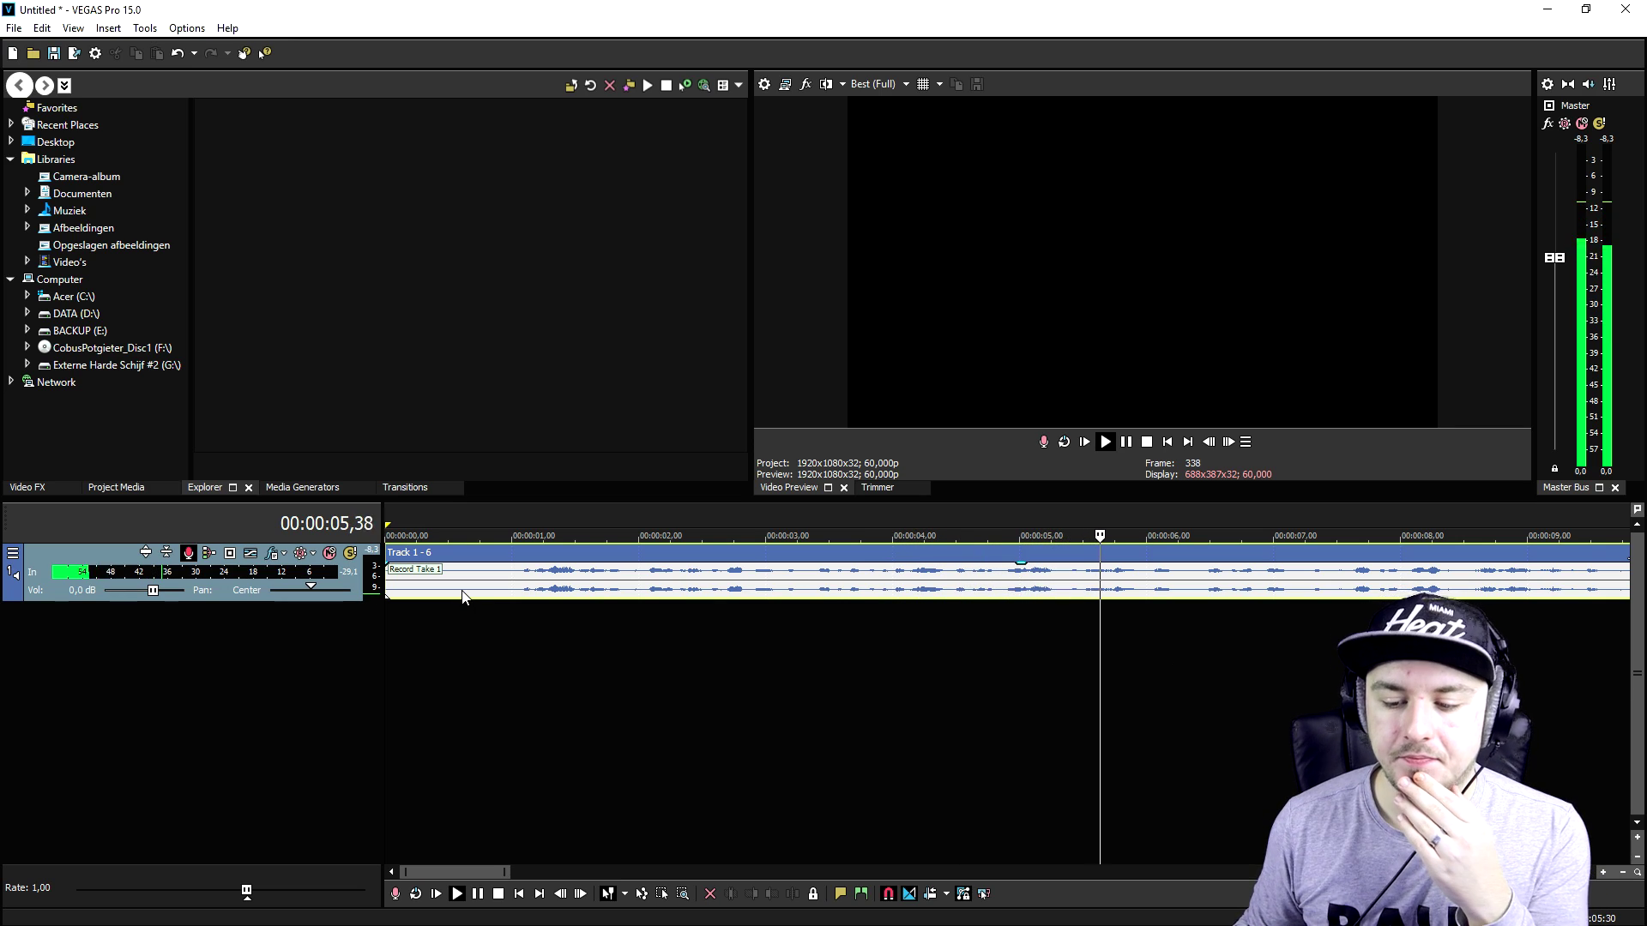
scroll(751, 630, down, 3)
scroll(752, 629, up, 2)
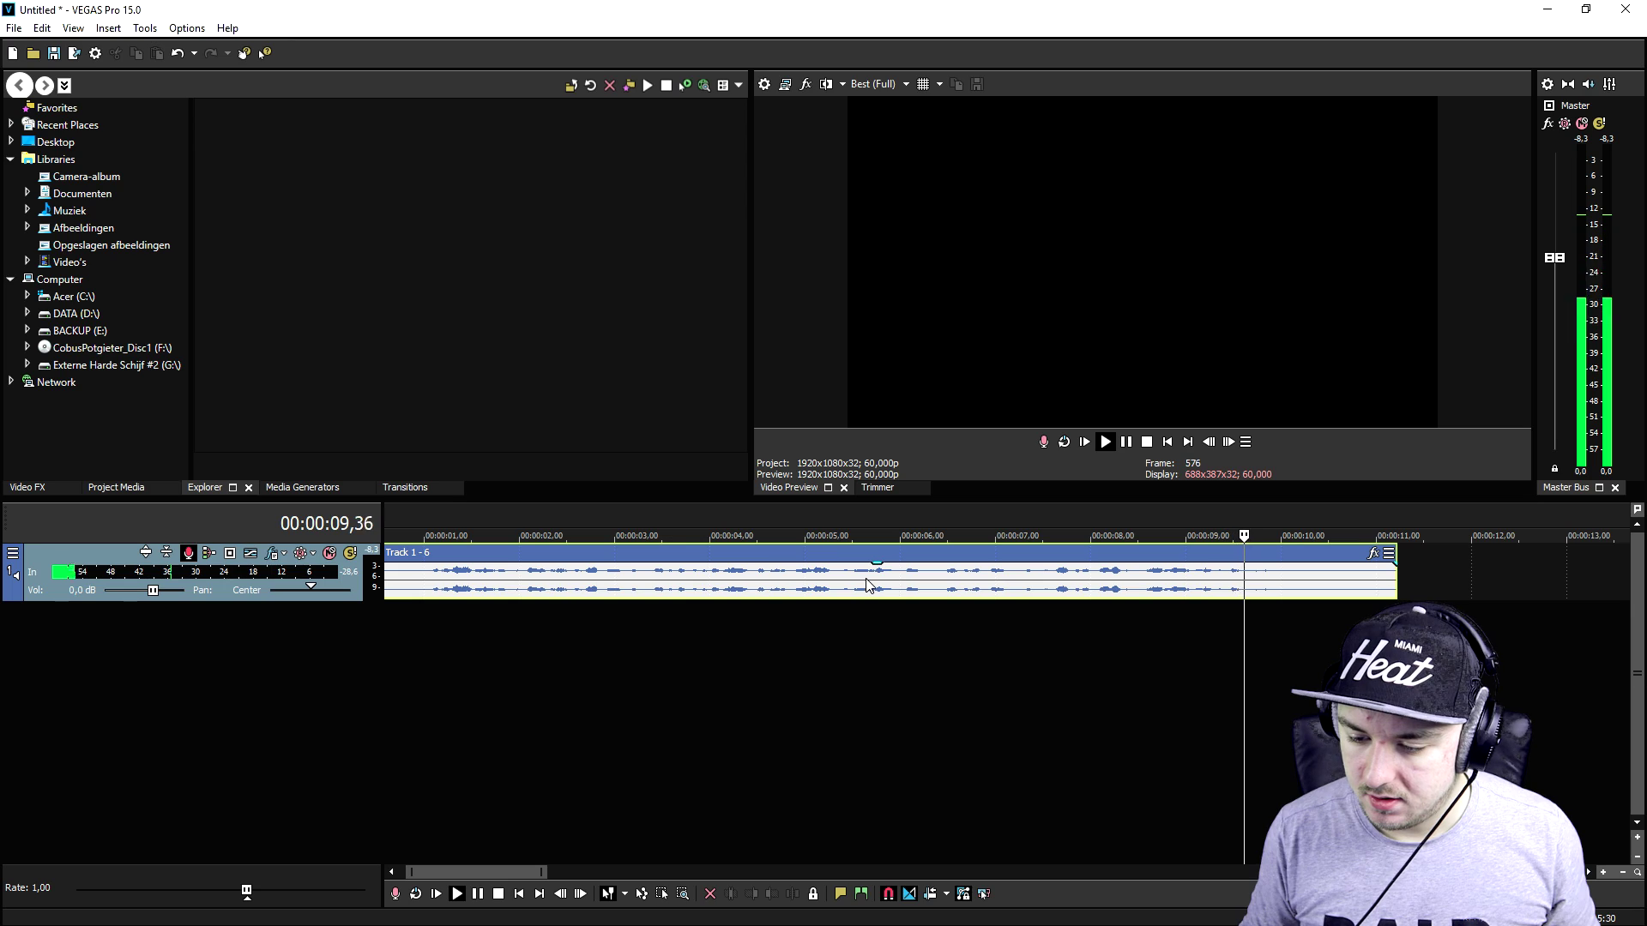
key(space)
scroll(671, 566, down, 2)
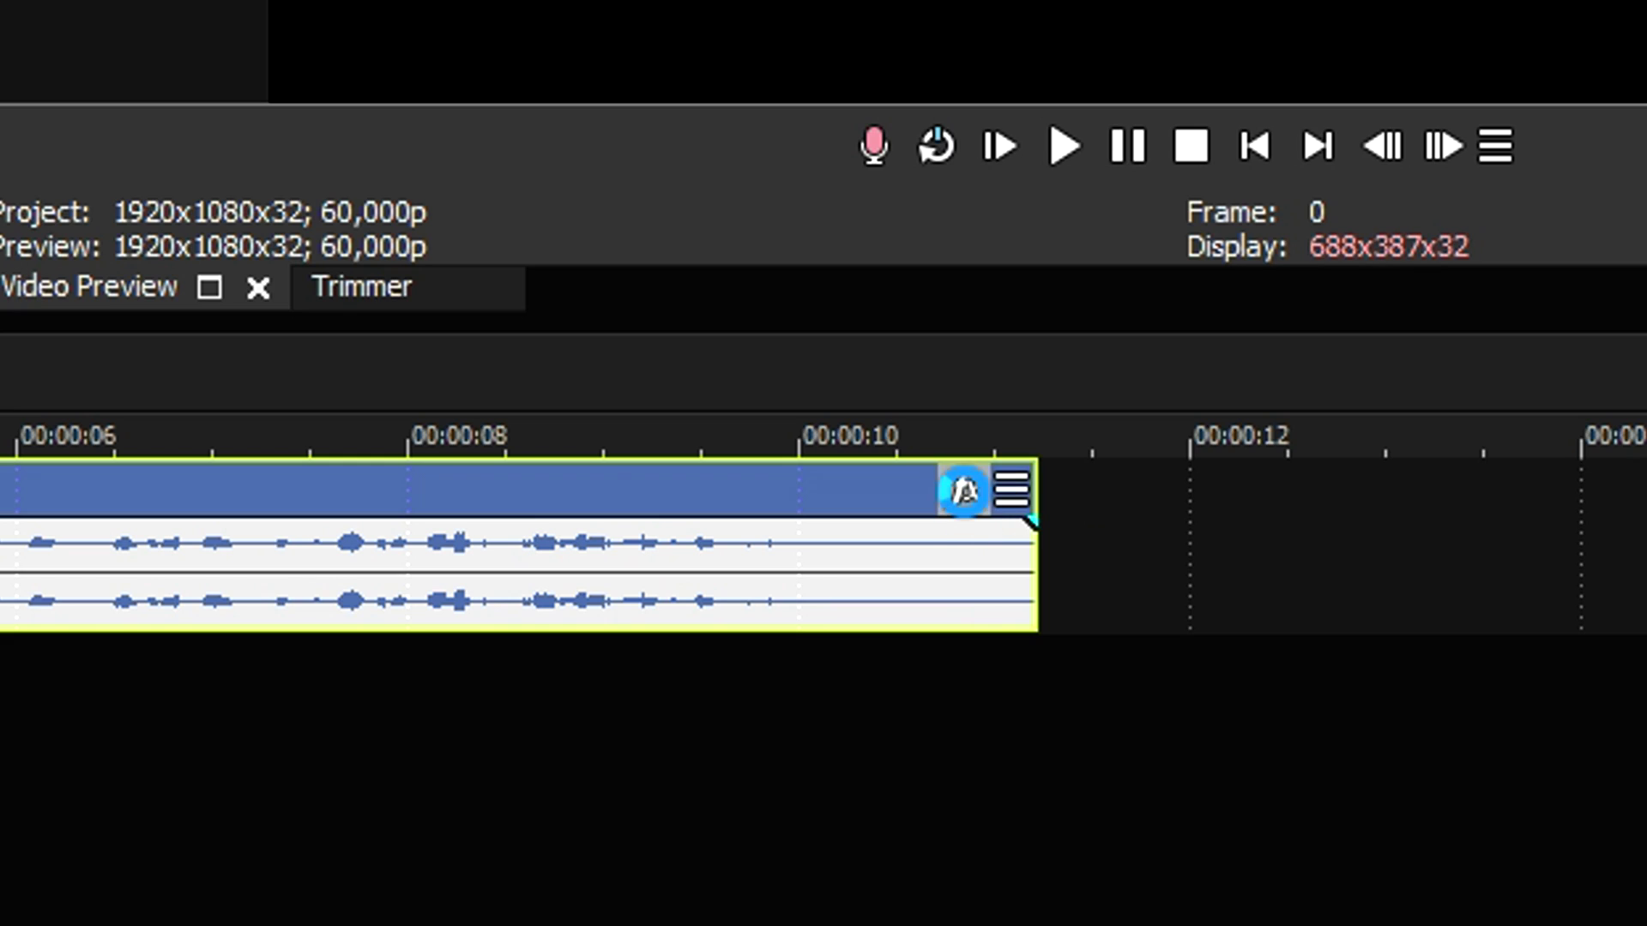
Step: Add Distortion as the first effect in the Record Take 1 clip's FX chain
click(1073, 554)
drag(350, 259, 499, 87)
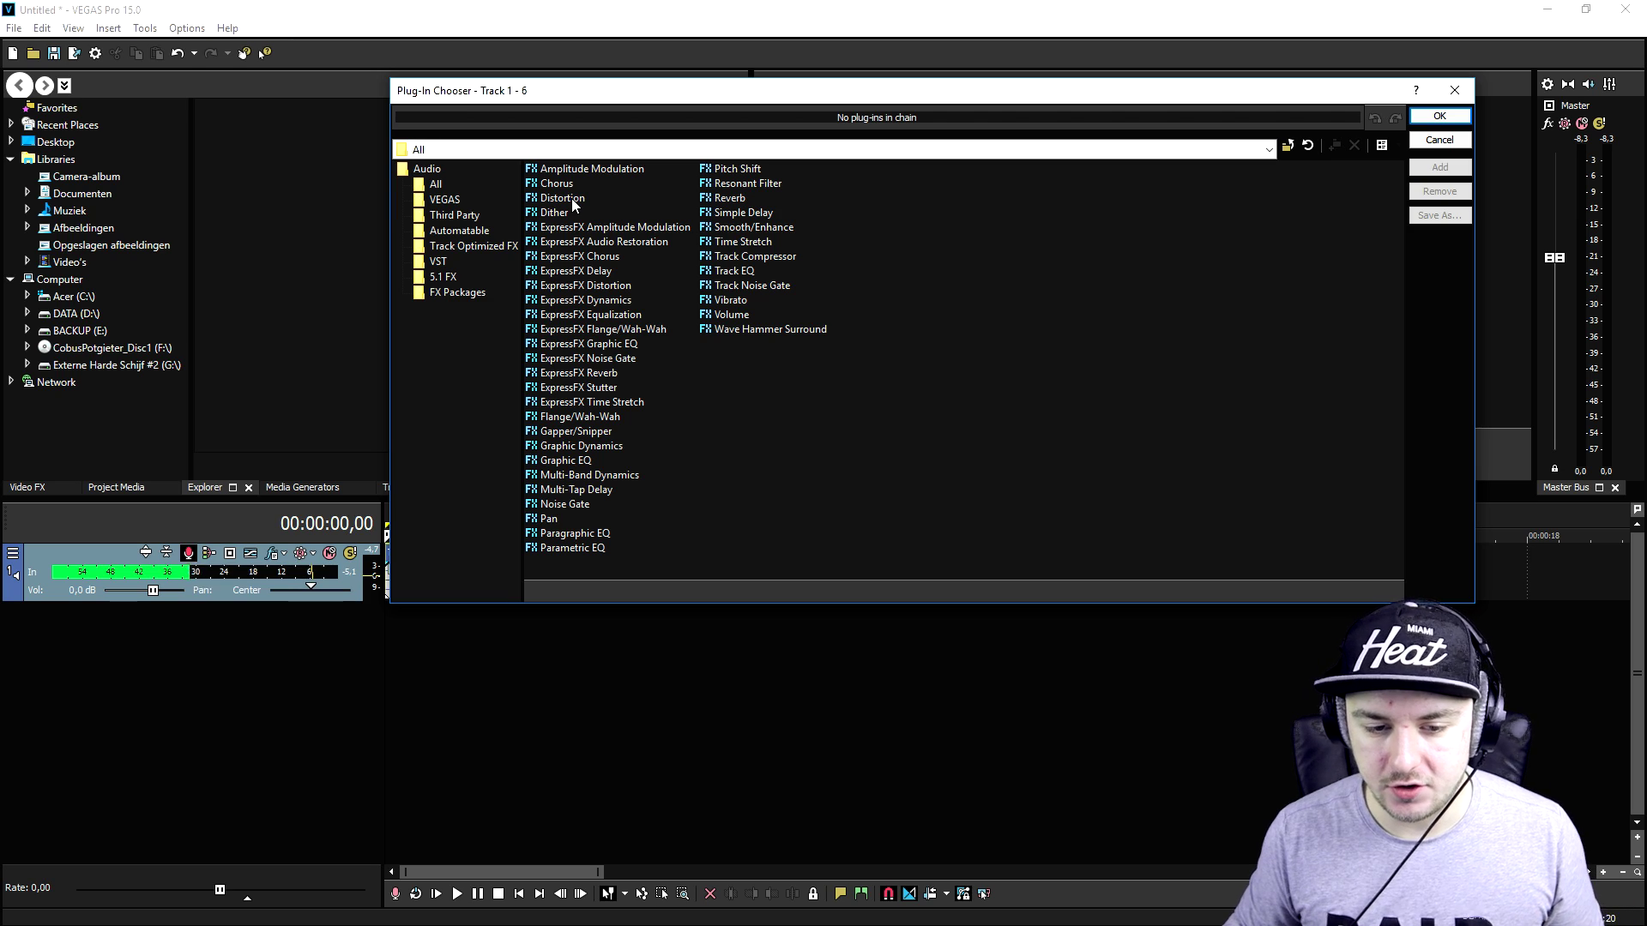
click(573, 200)
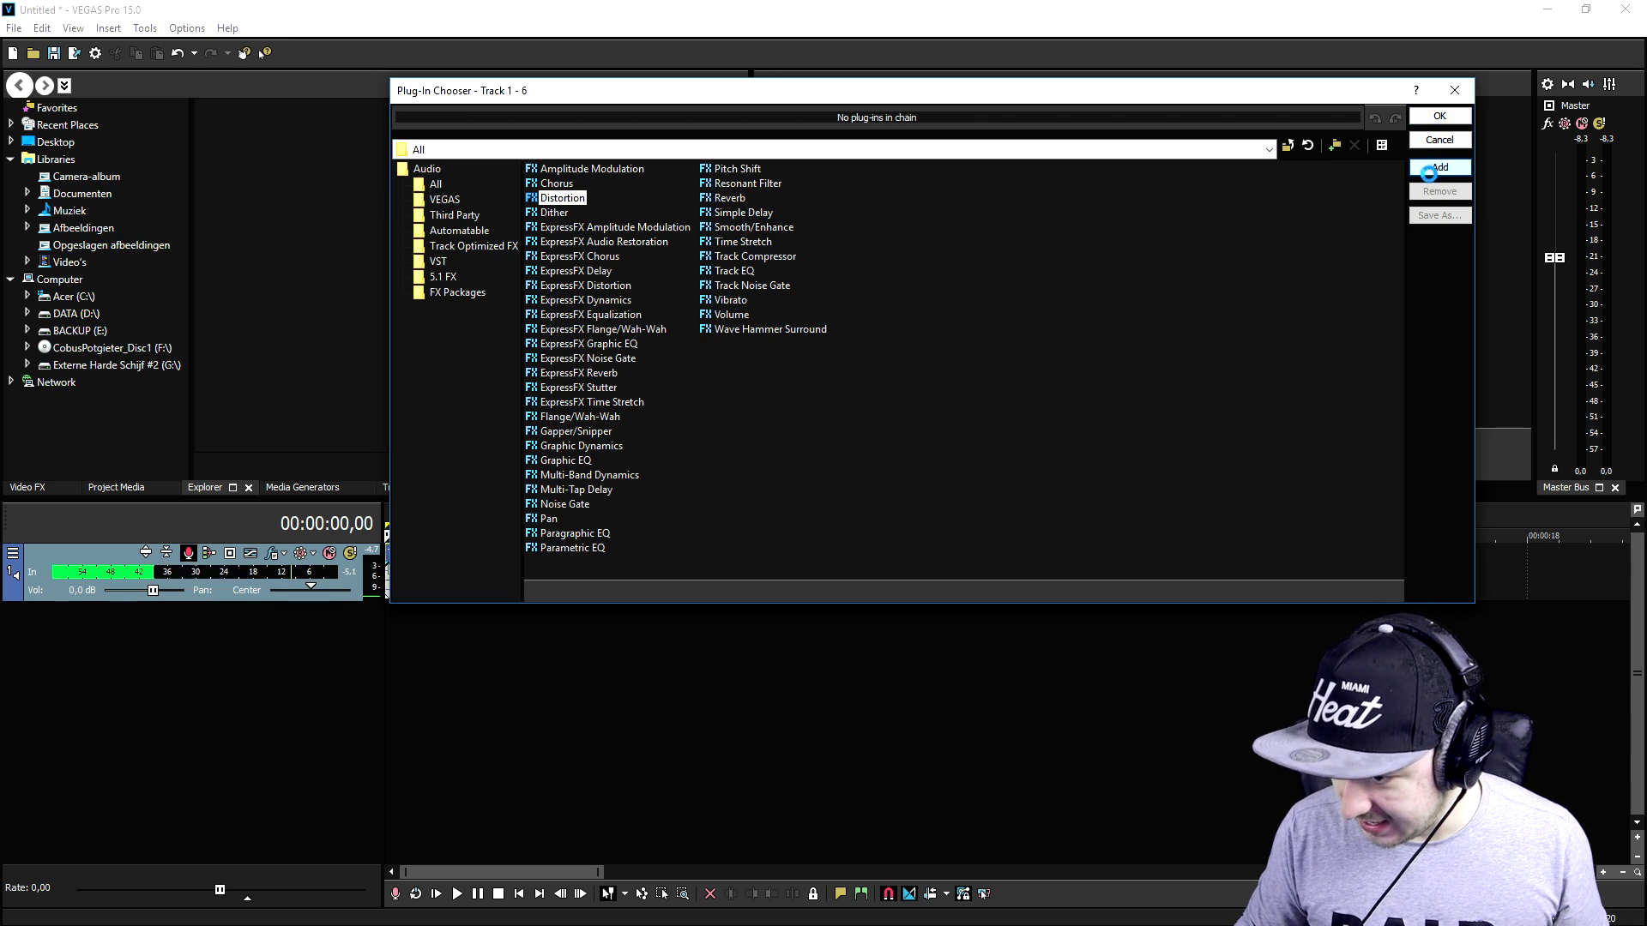
click(1440, 167)
click(1448, 120)
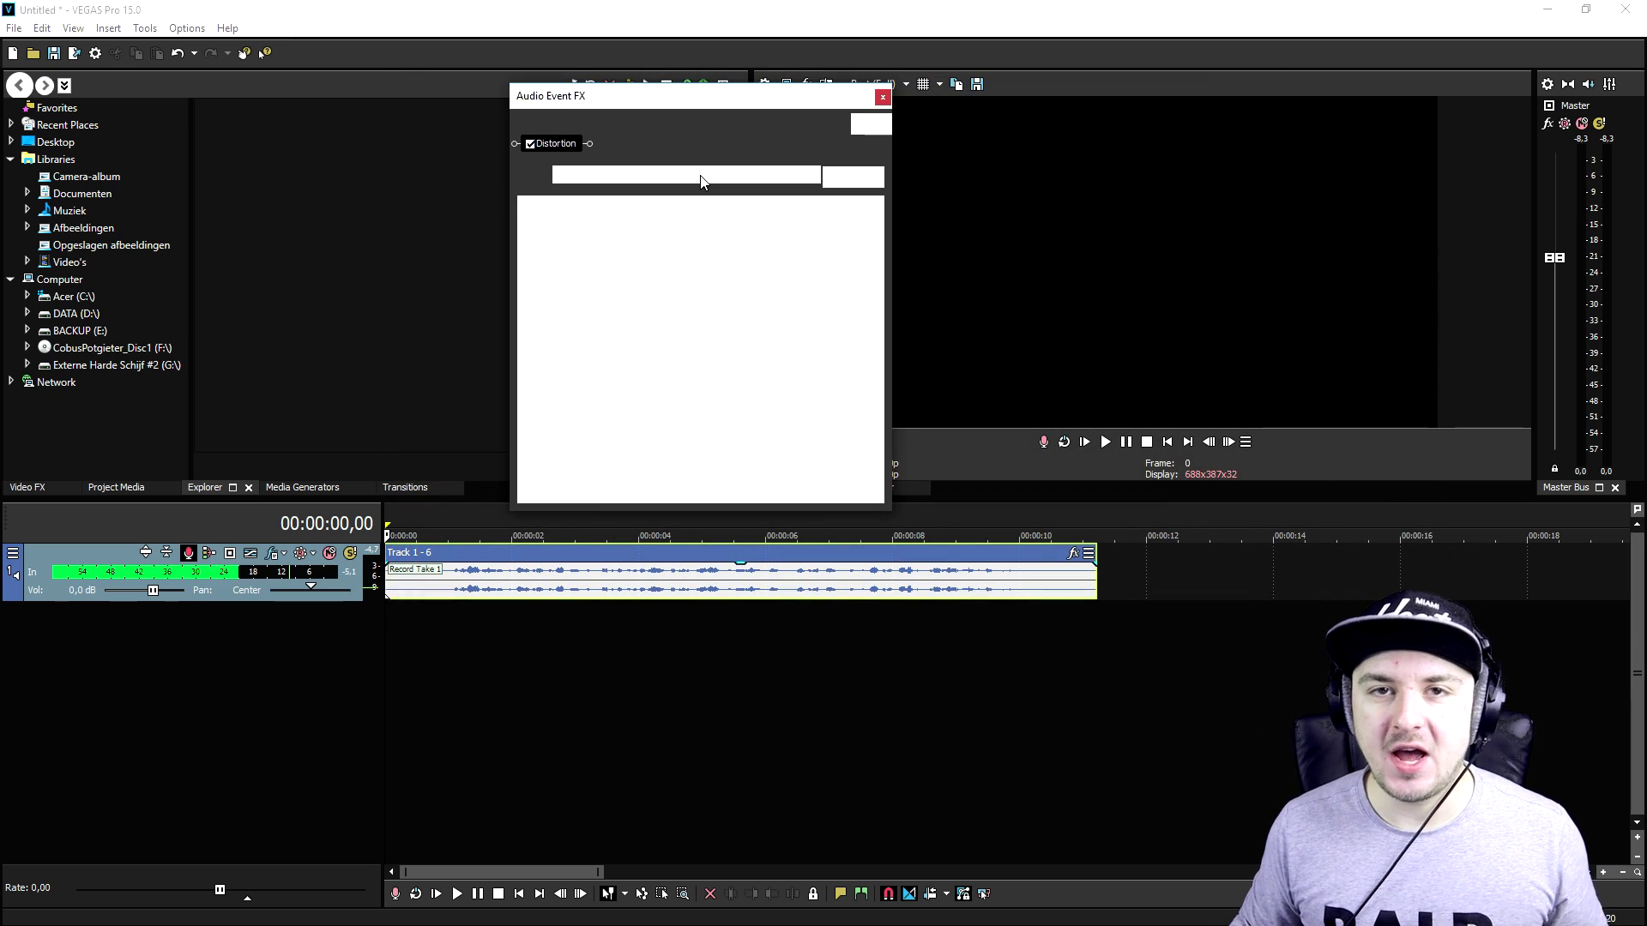
Step: Apply the Boost positive signal Distortion preset and preview the clip from the start
drag(630, 104, 487, 79)
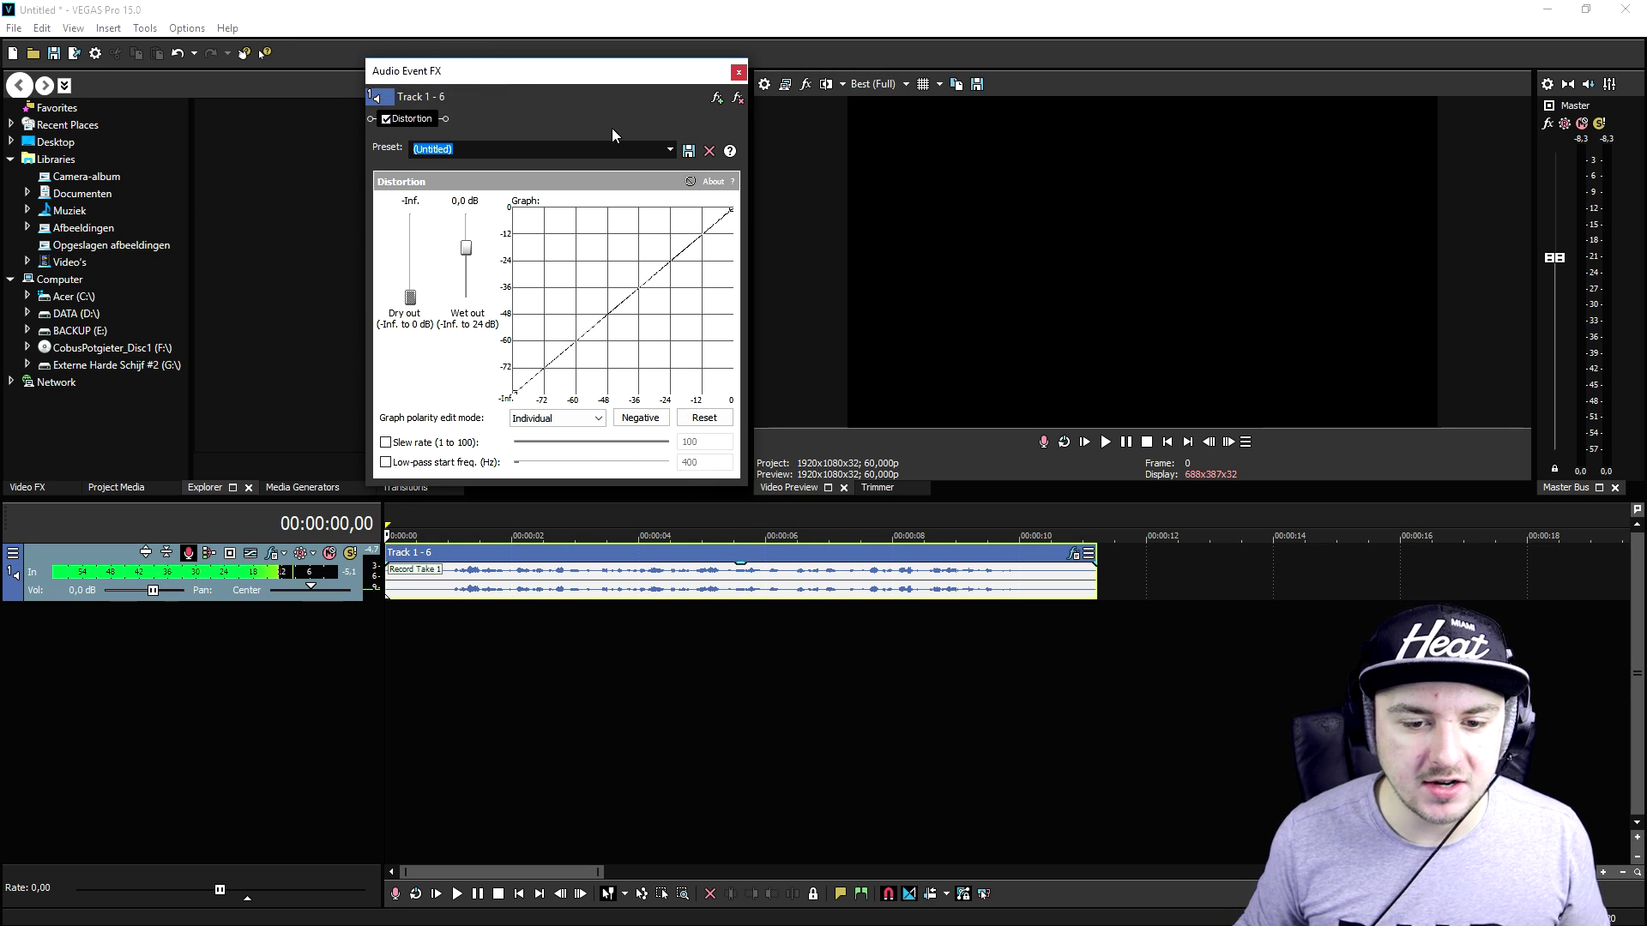
click(668, 151)
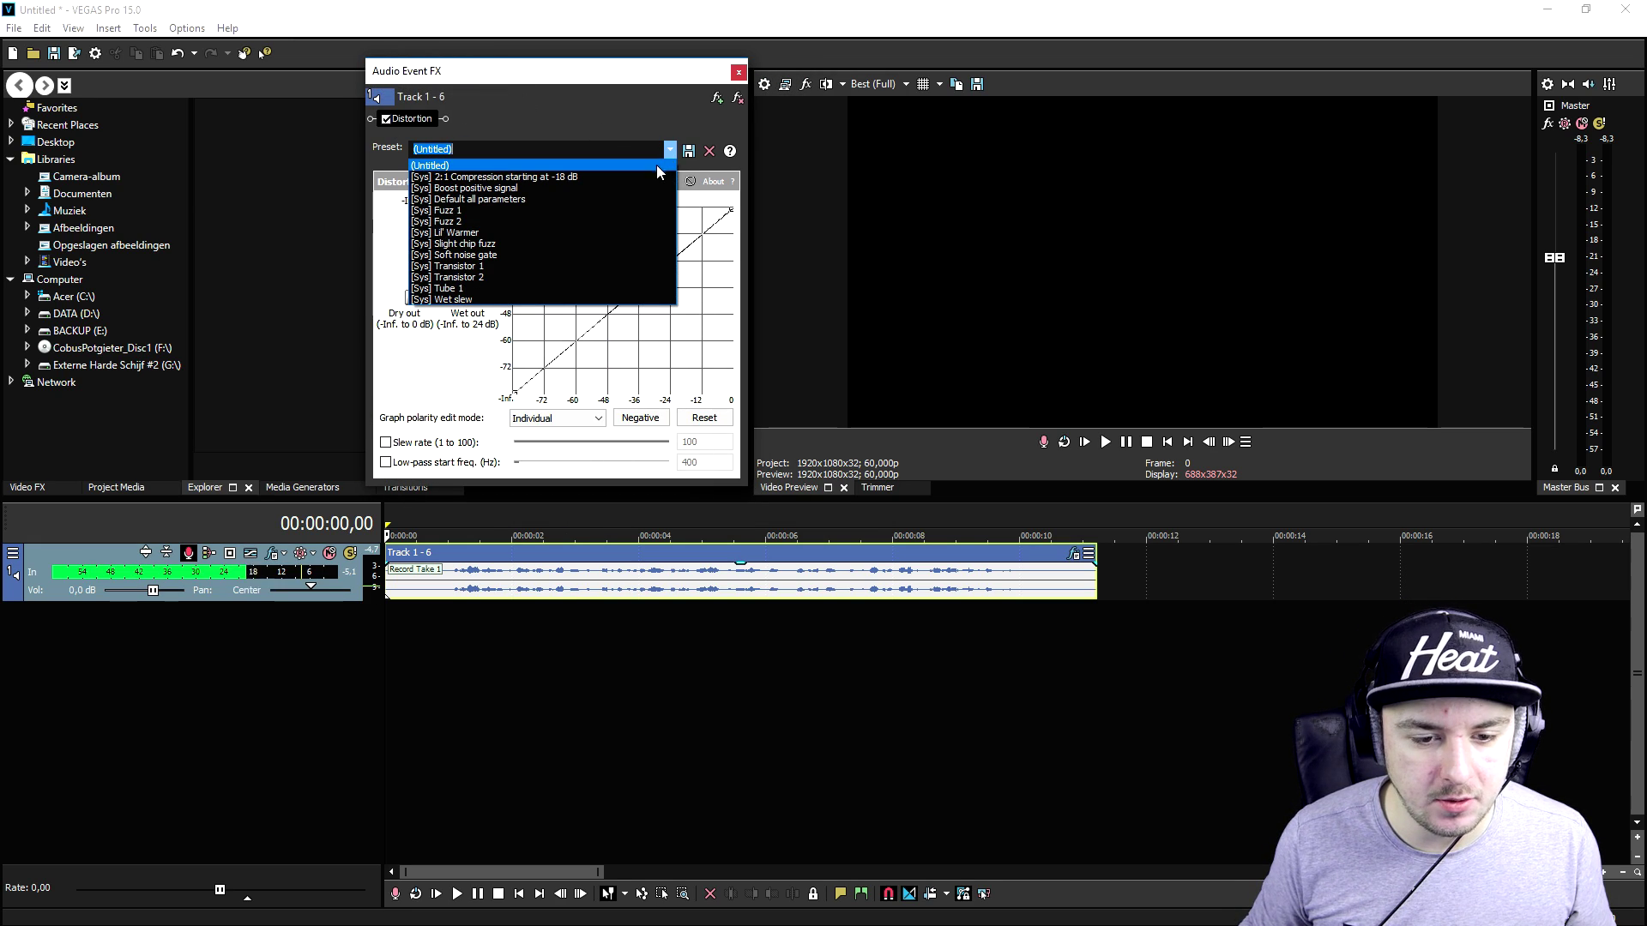
click(633, 187)
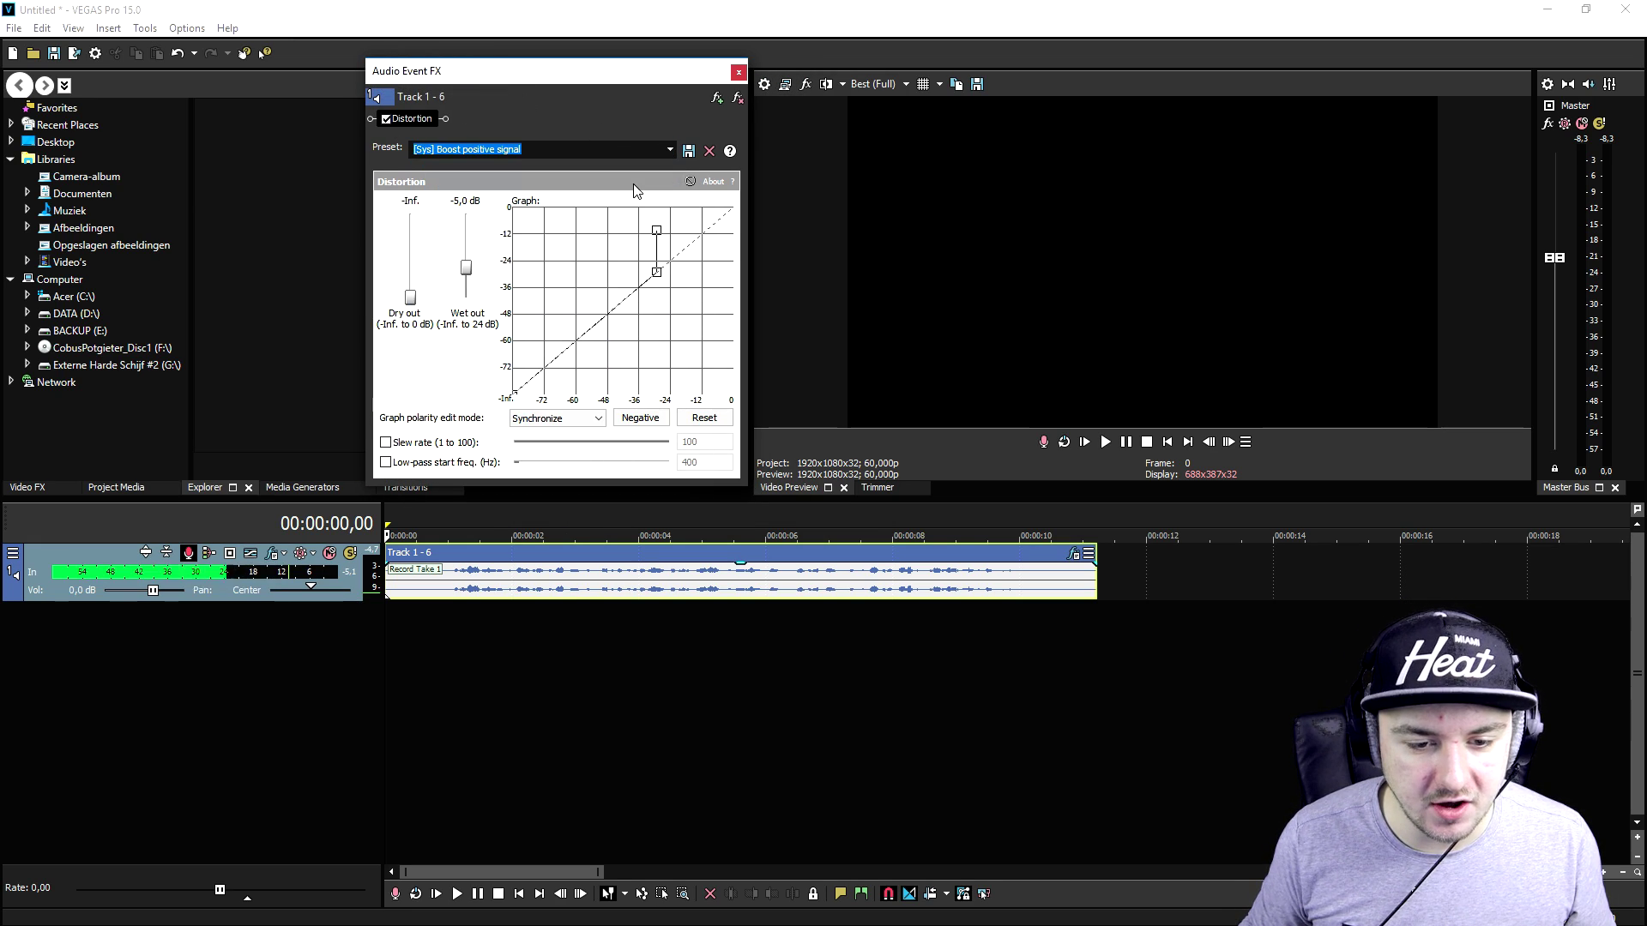
click(1167, 442)
key(space)
scroll(487, 513, up, 2)
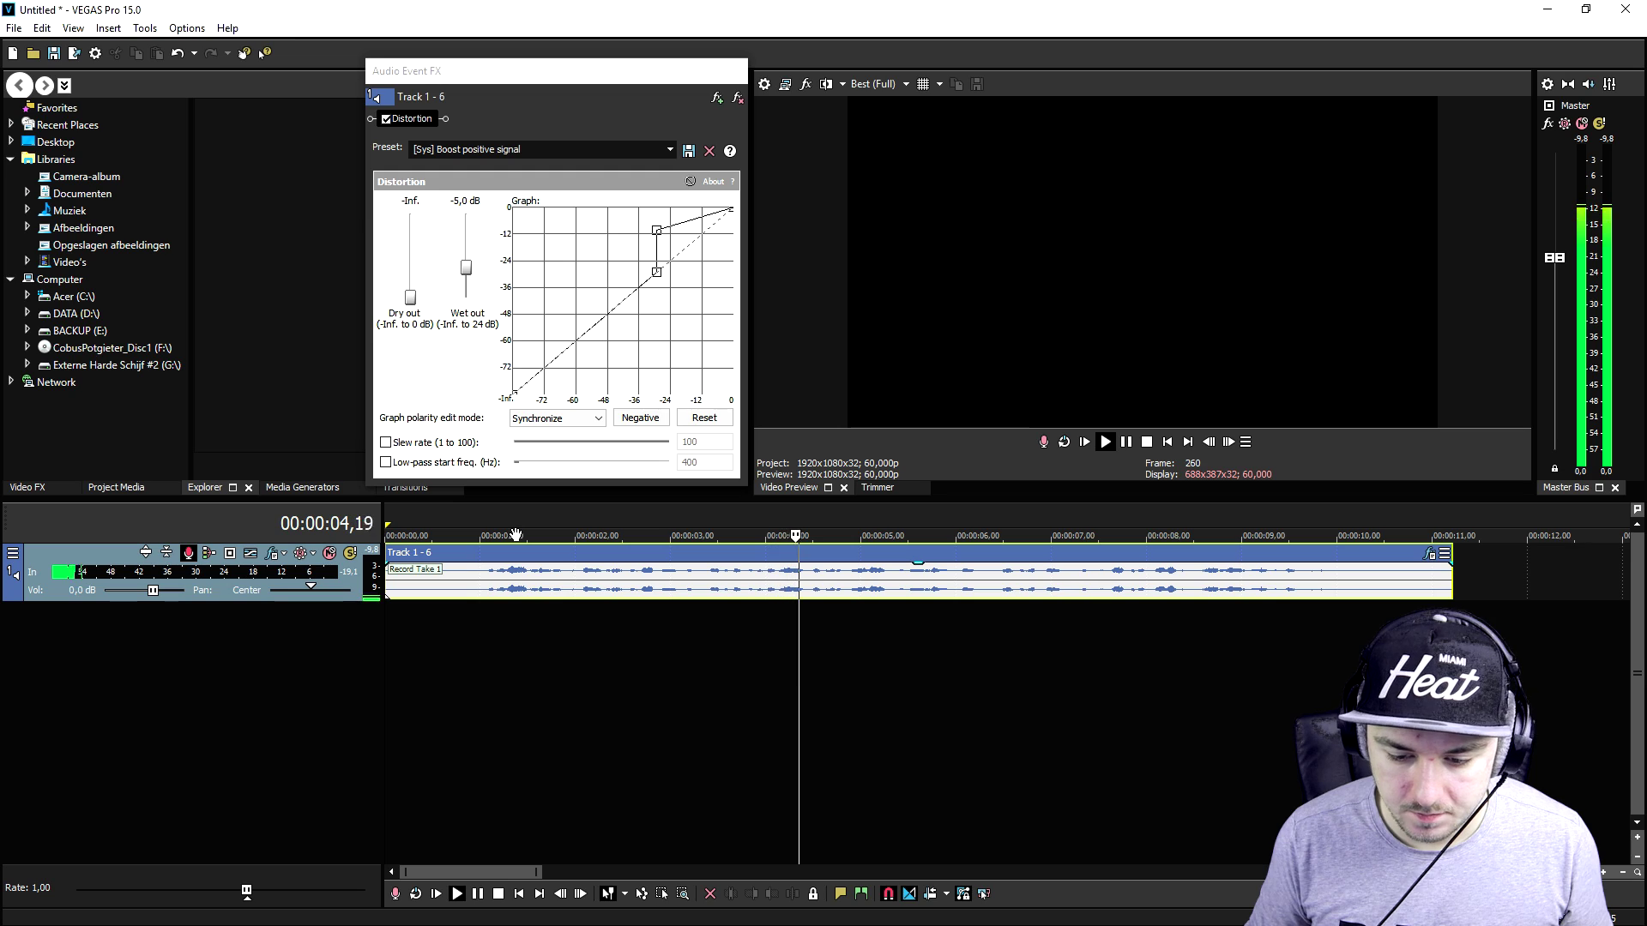
key(space)
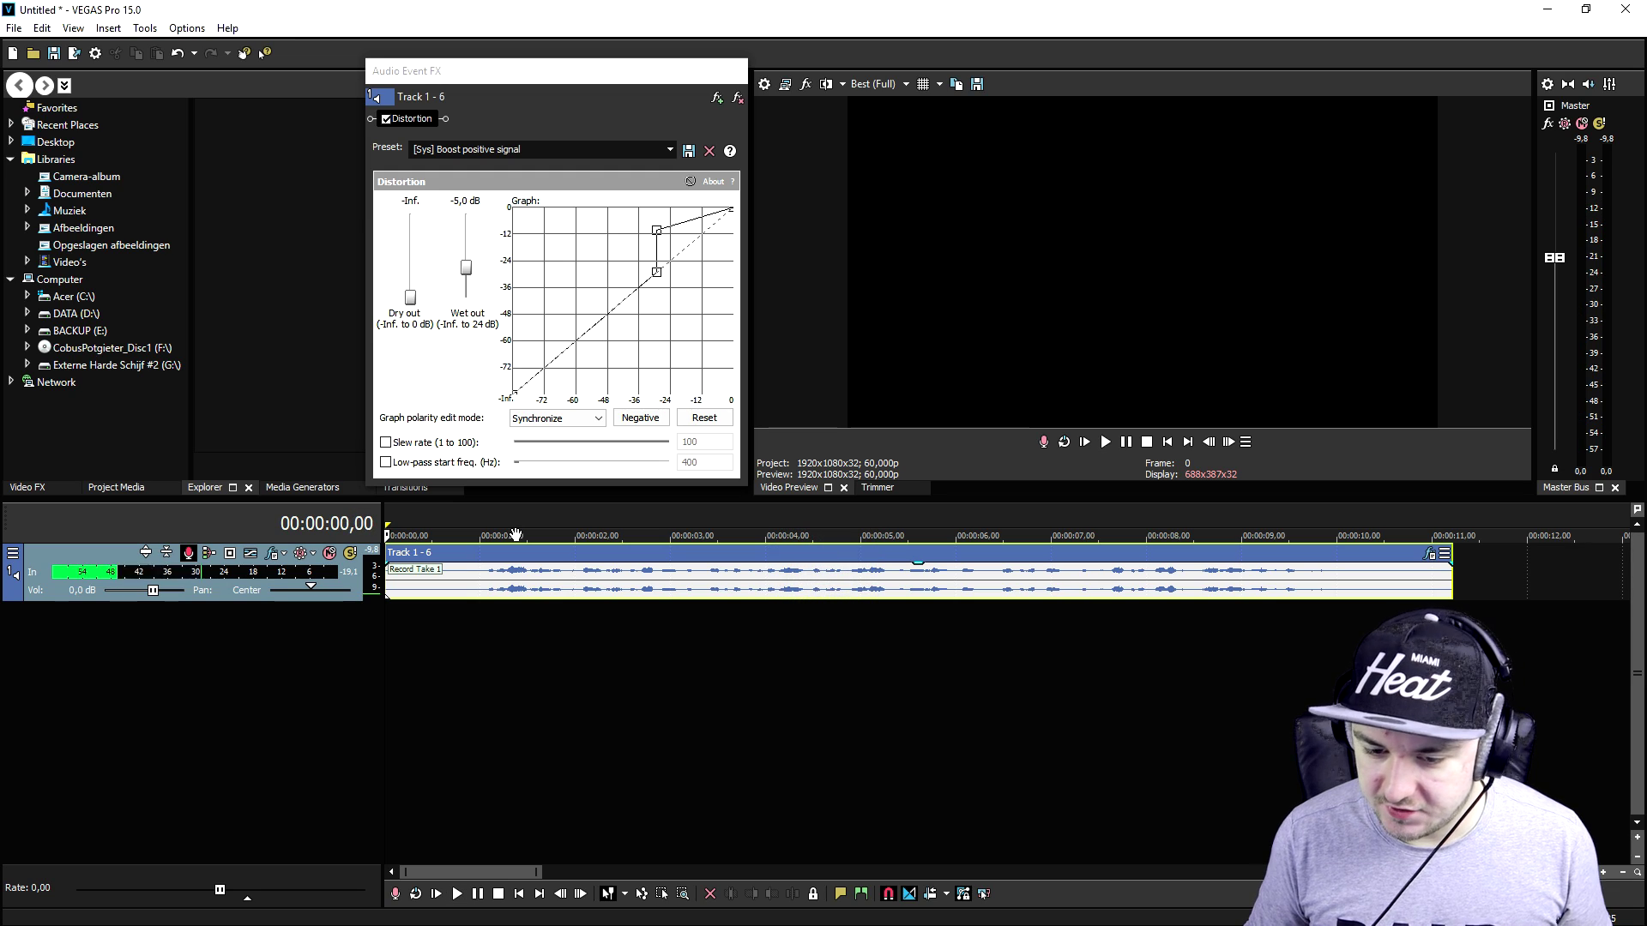
Step: Switch the Distortion preset to Fuzz 1 and preview the clip
click(661, 147)
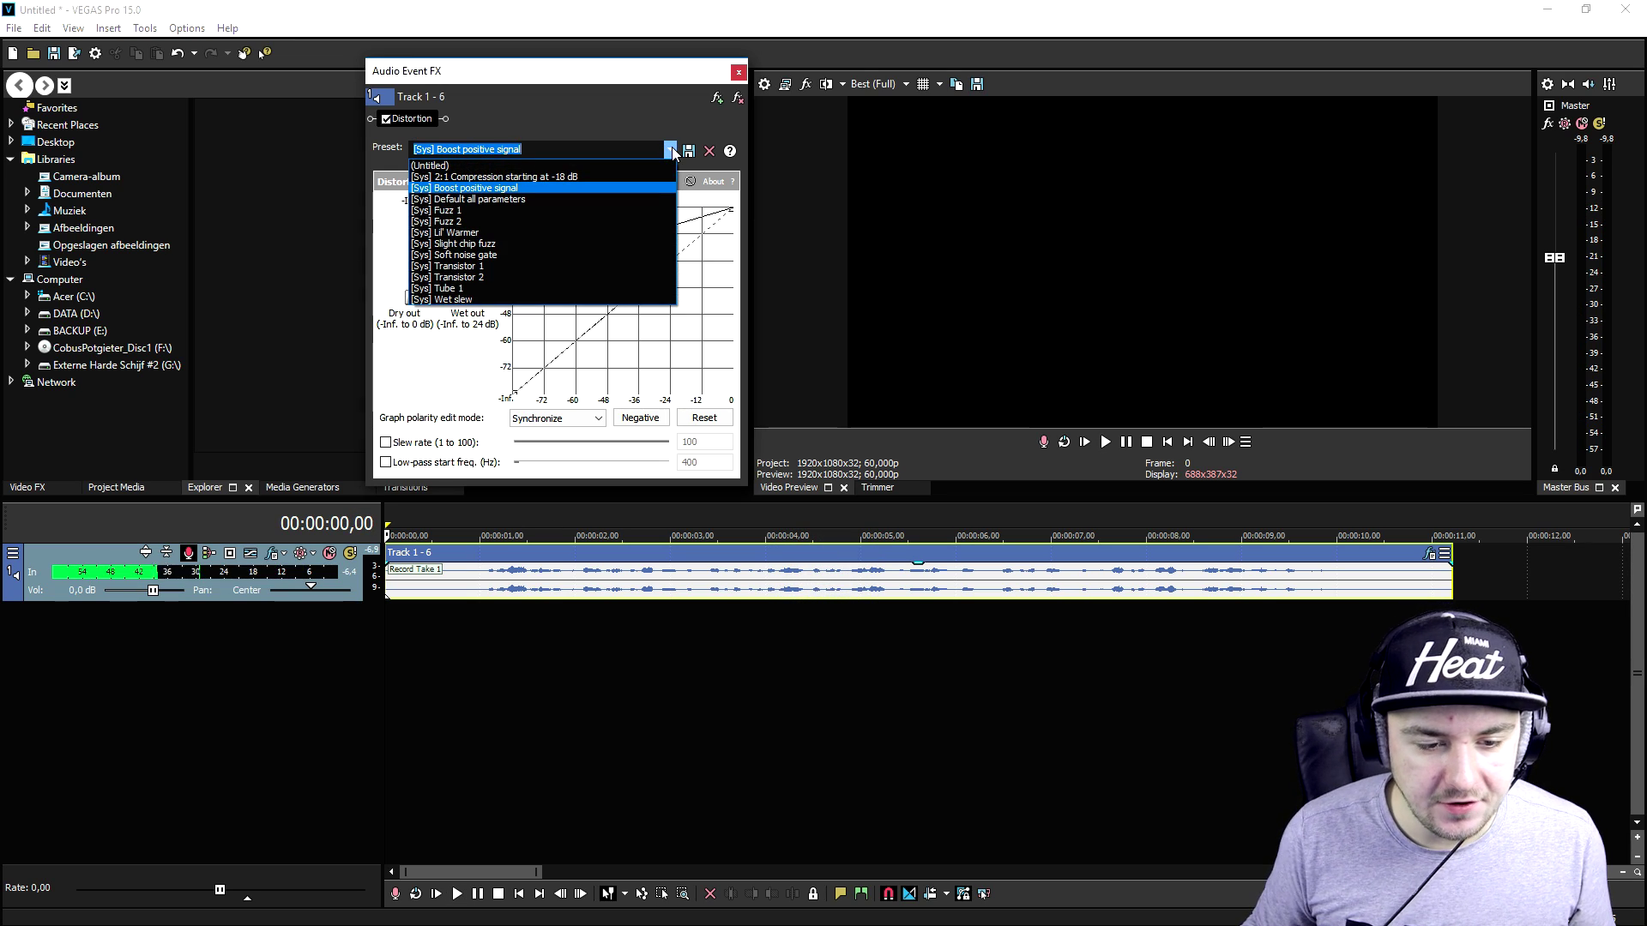
click(568, 210)
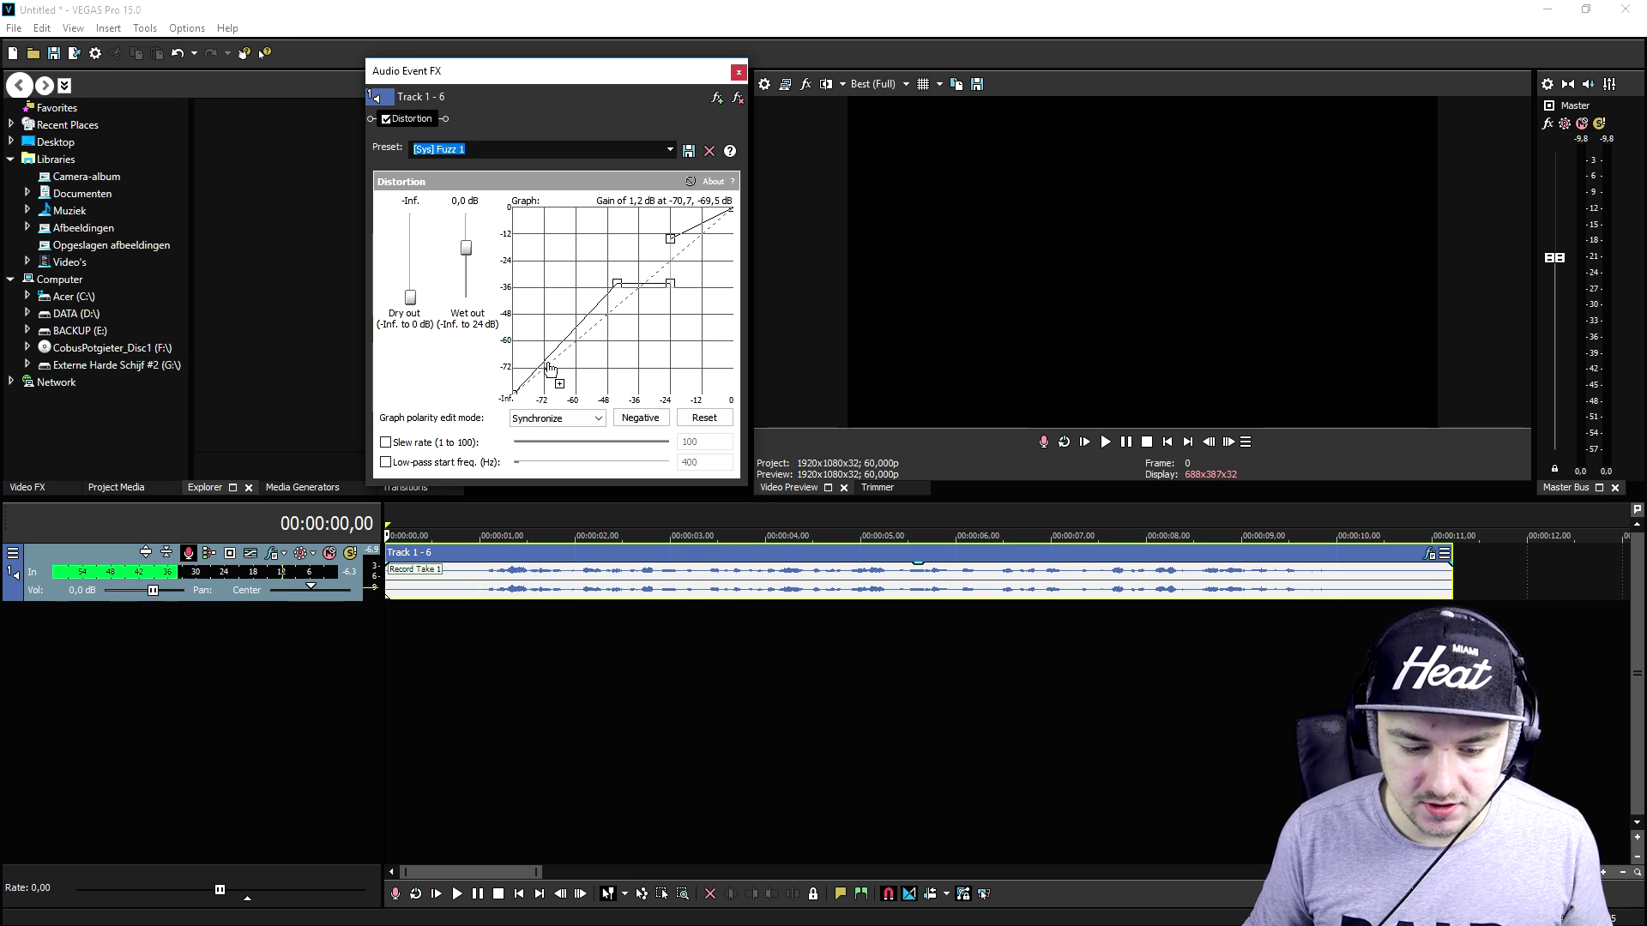
click(467, 511)
key(space)
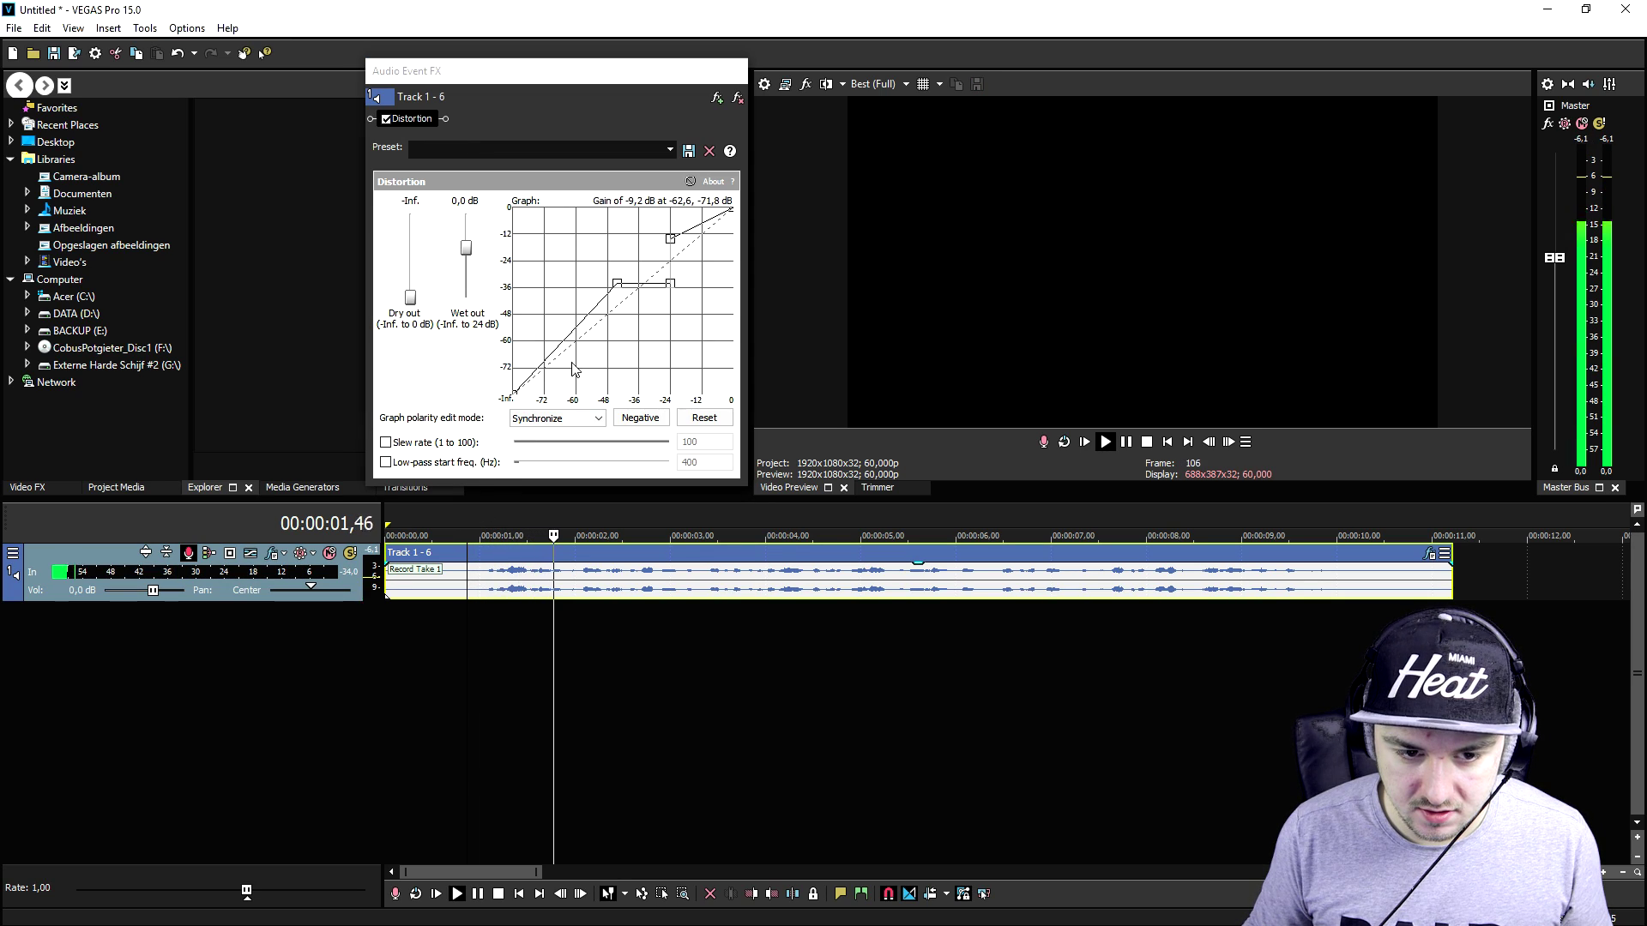
key(space)
Step: Leave Distortion at its default preset and reopen the plug-in list
click(670, 150)
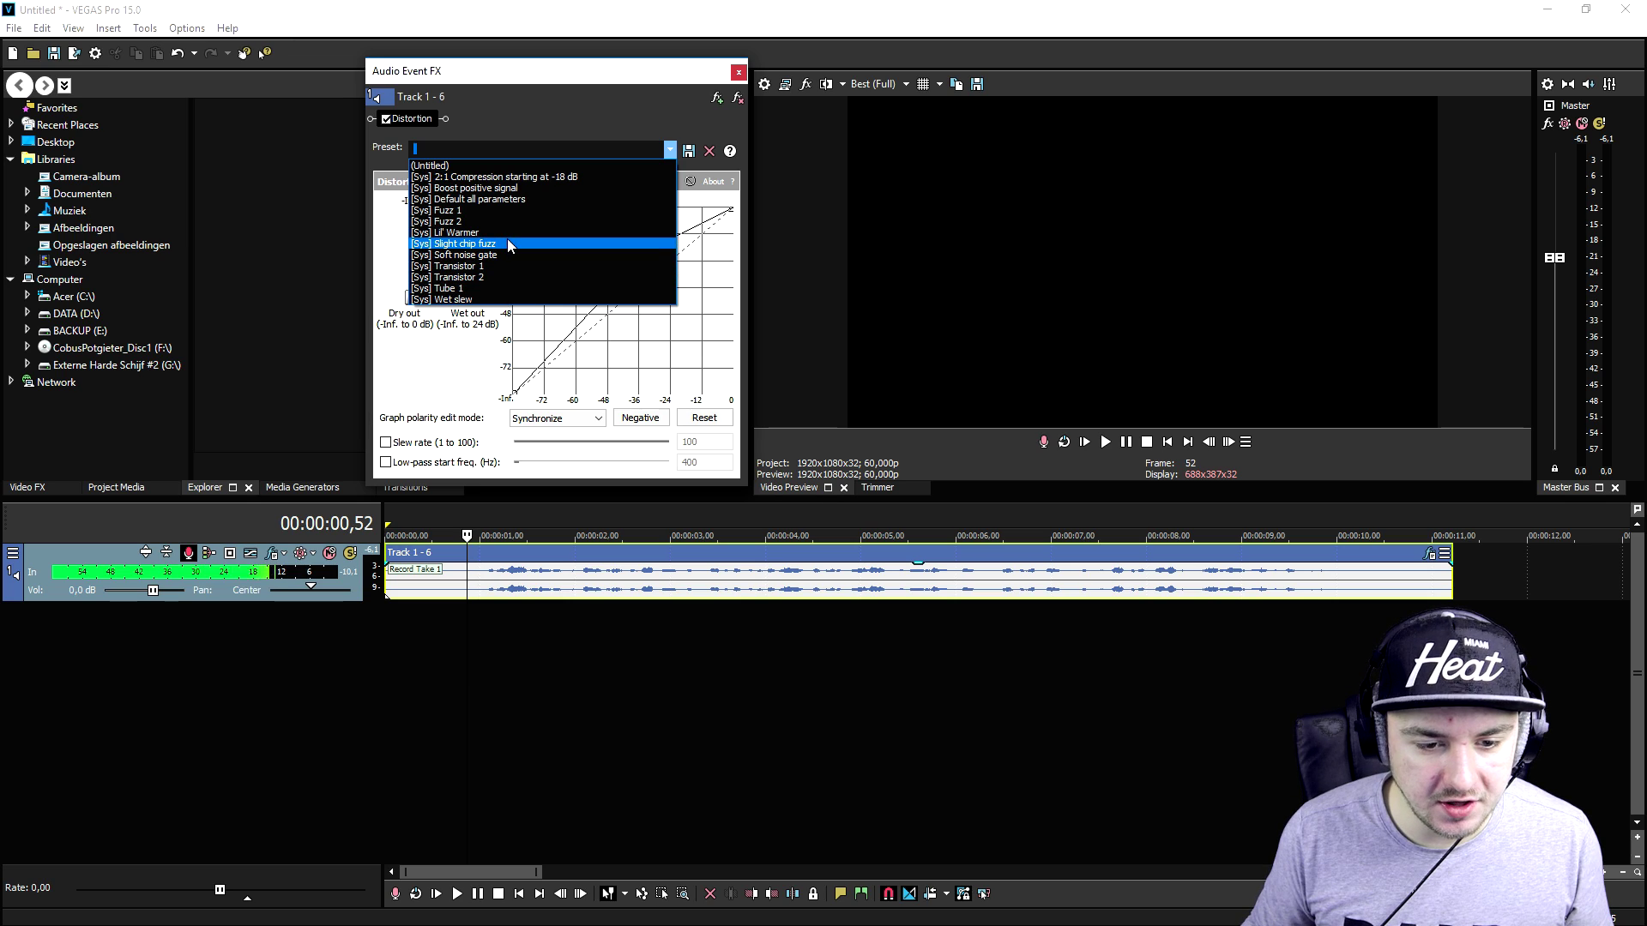
click(736, 74)
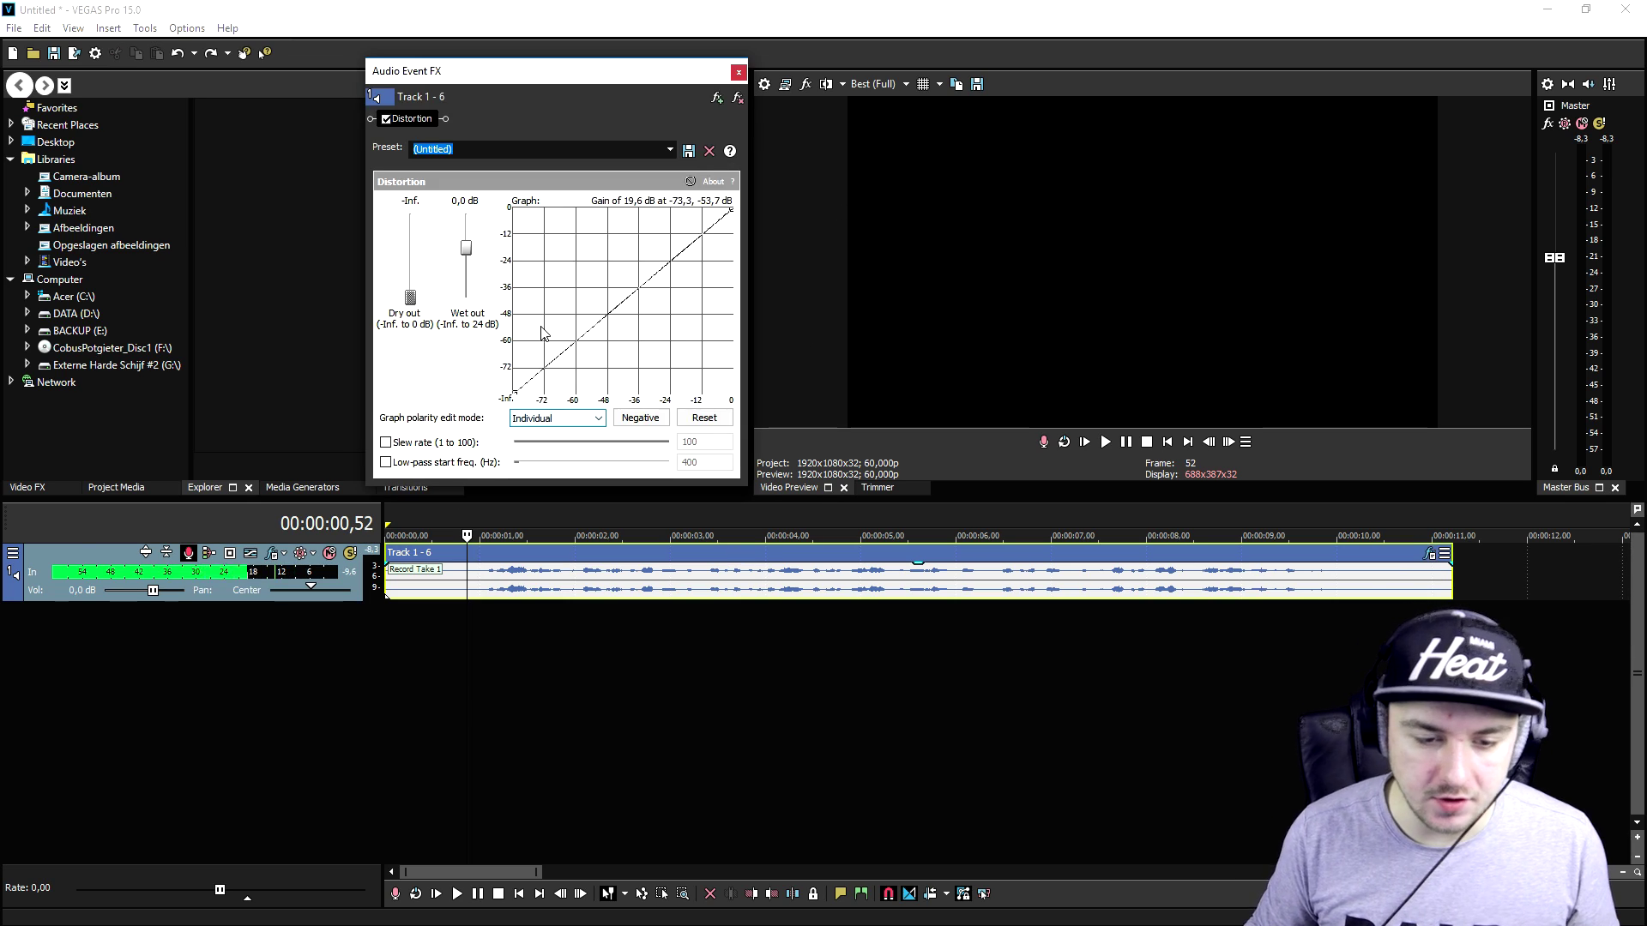
click(716, 98)
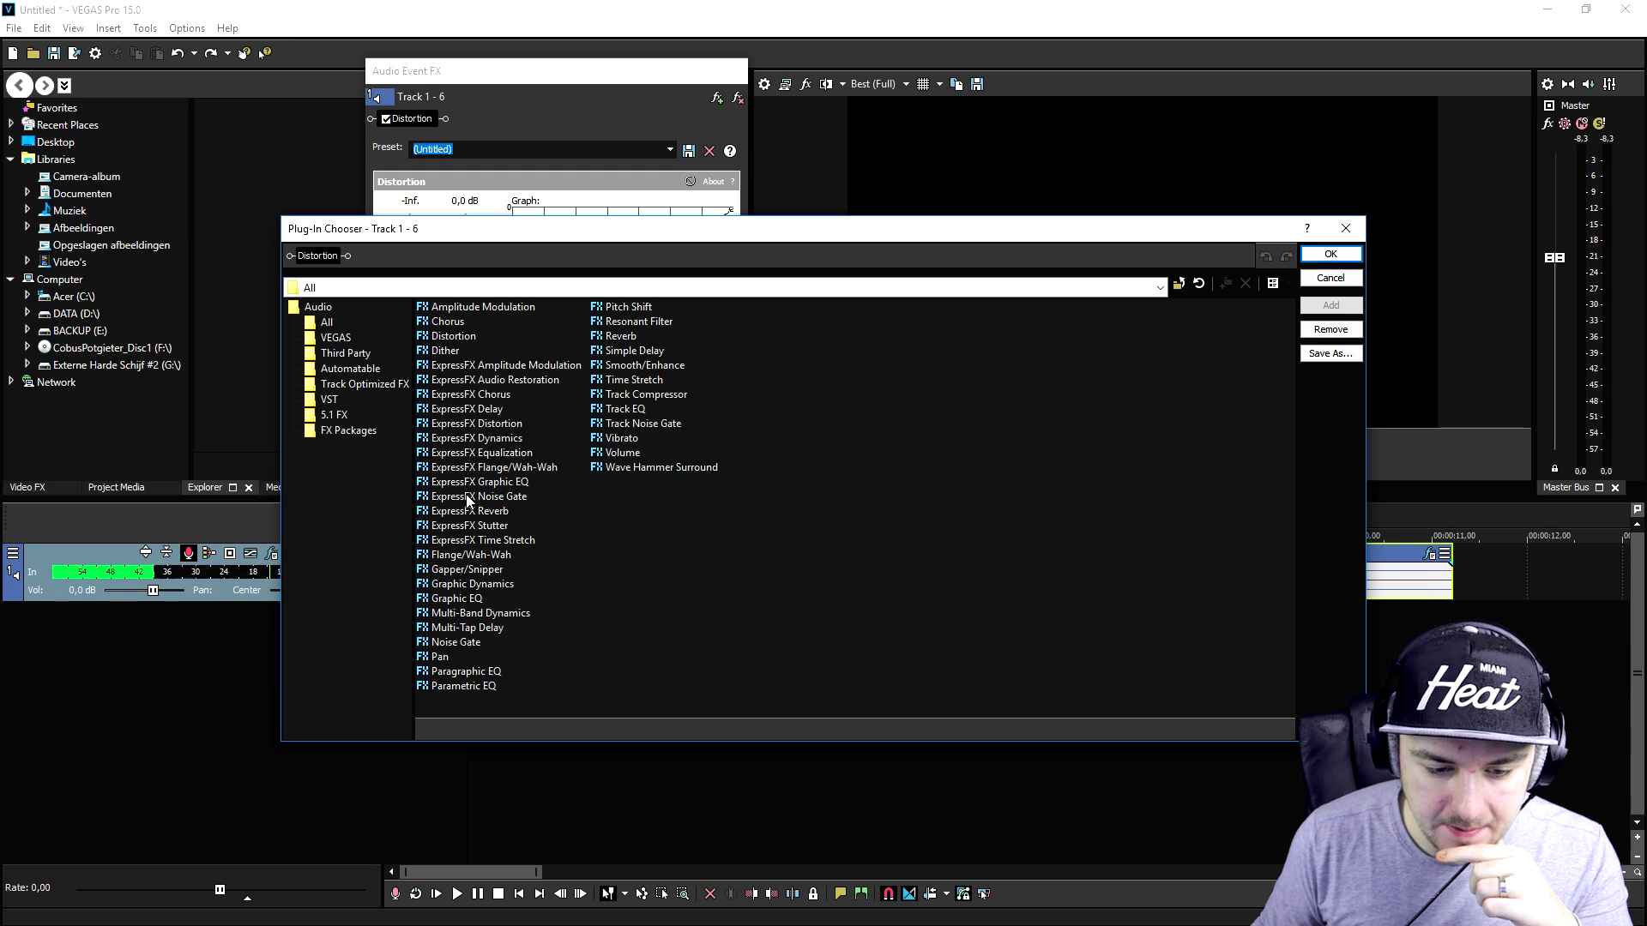
Step: Add Graphic EQ to the chain after Distortion
click(470, 601)
click(1330, 306)
click(1329, 254)
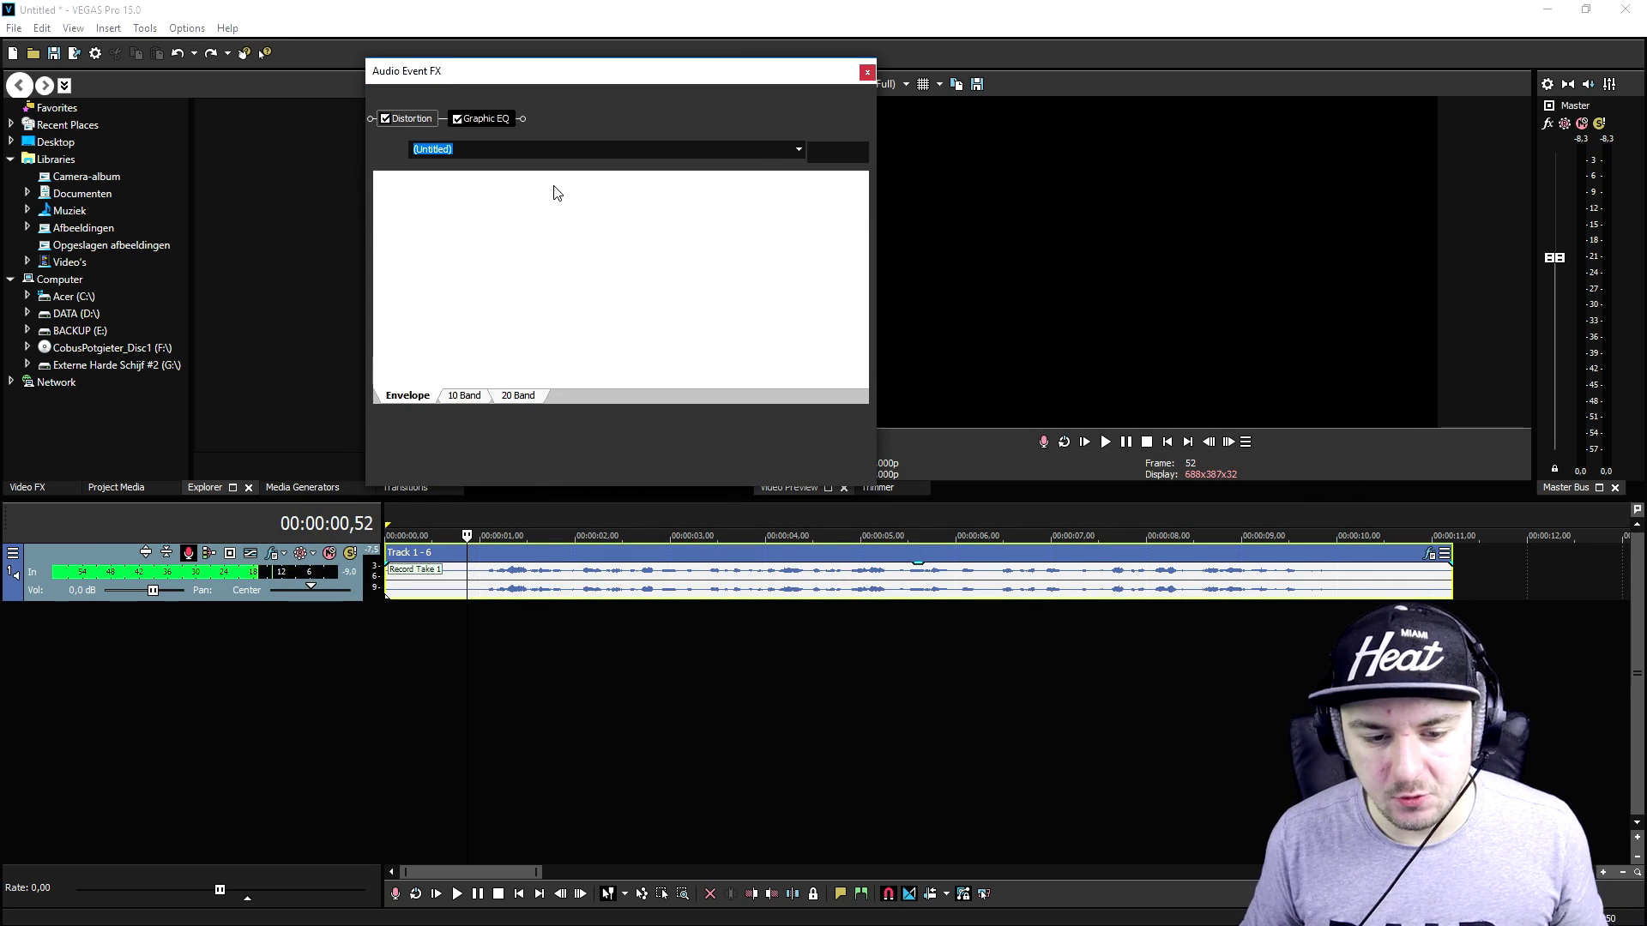
Step: Test the 20 Hz EQ point raised and cut, then boost it to about +11 dB
drag(412, 273, 414, 245)
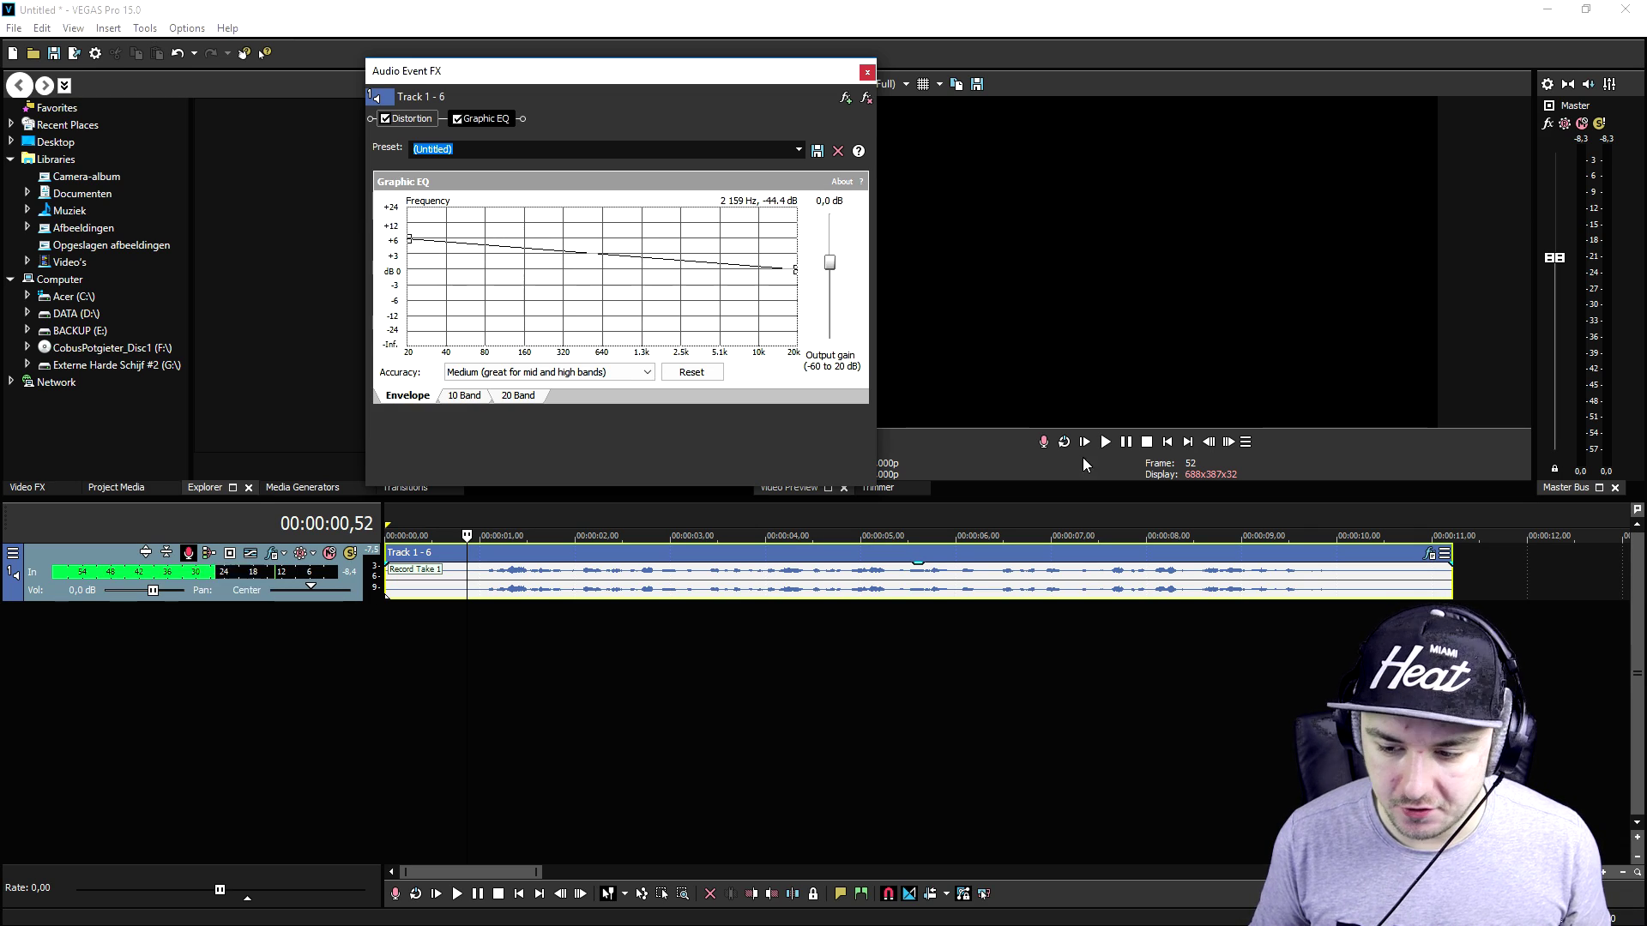
click(453, 522)
key(space)
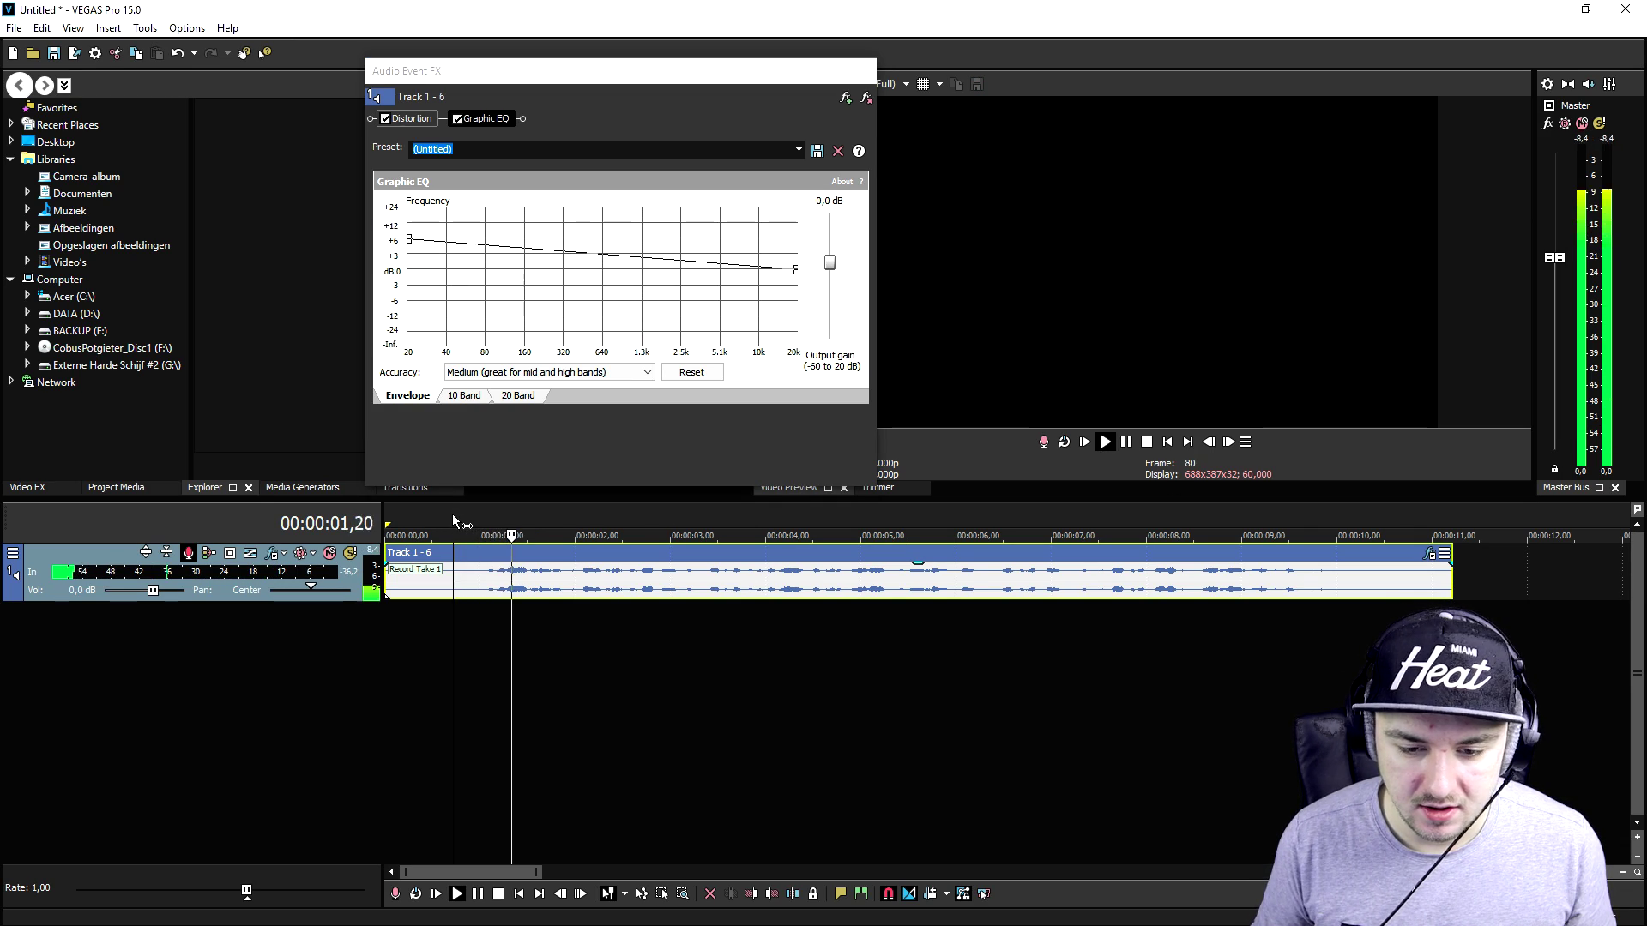
drag(415, 244, 428, 346)
key(space)
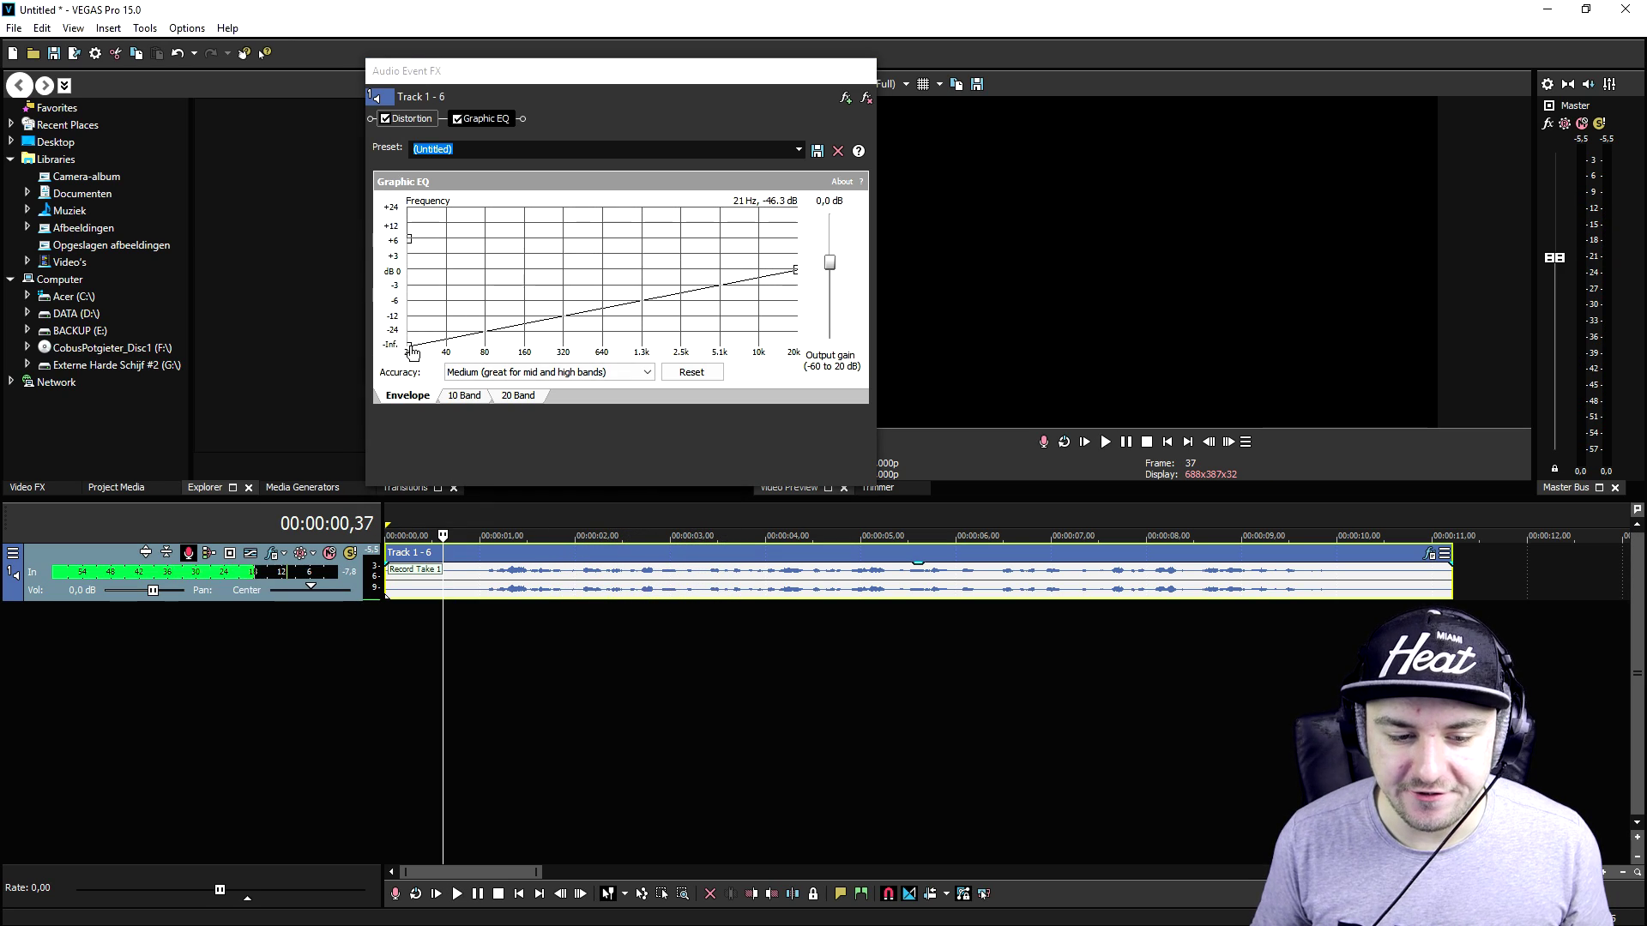
key(space)
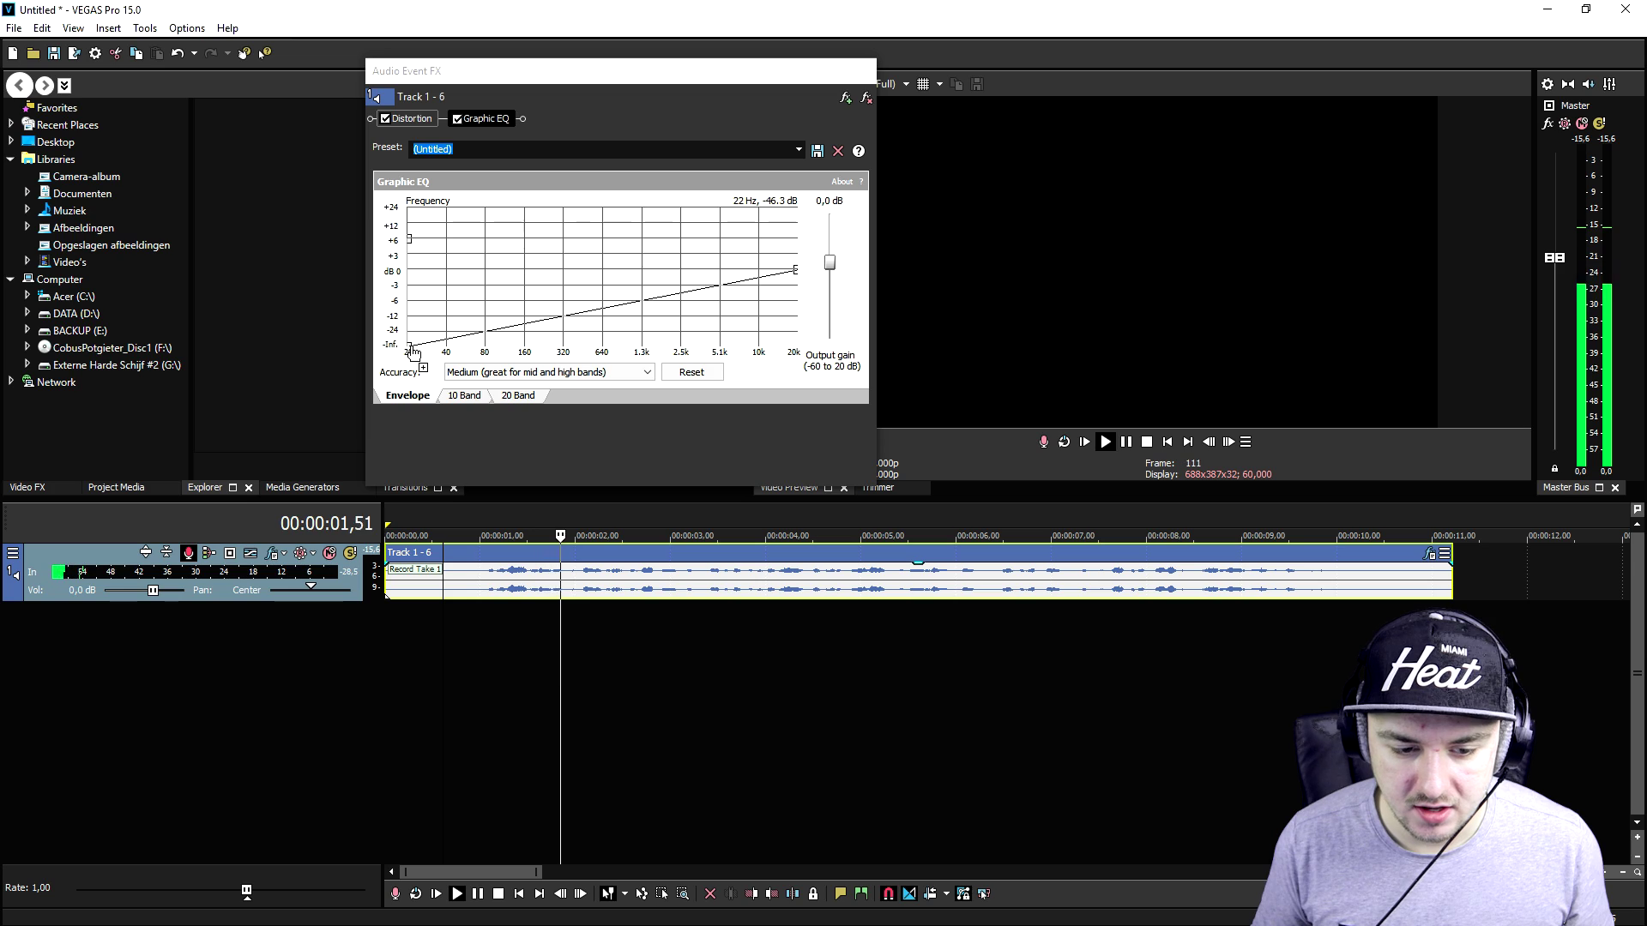
key(space)
drag(413, 351, 416, 232)
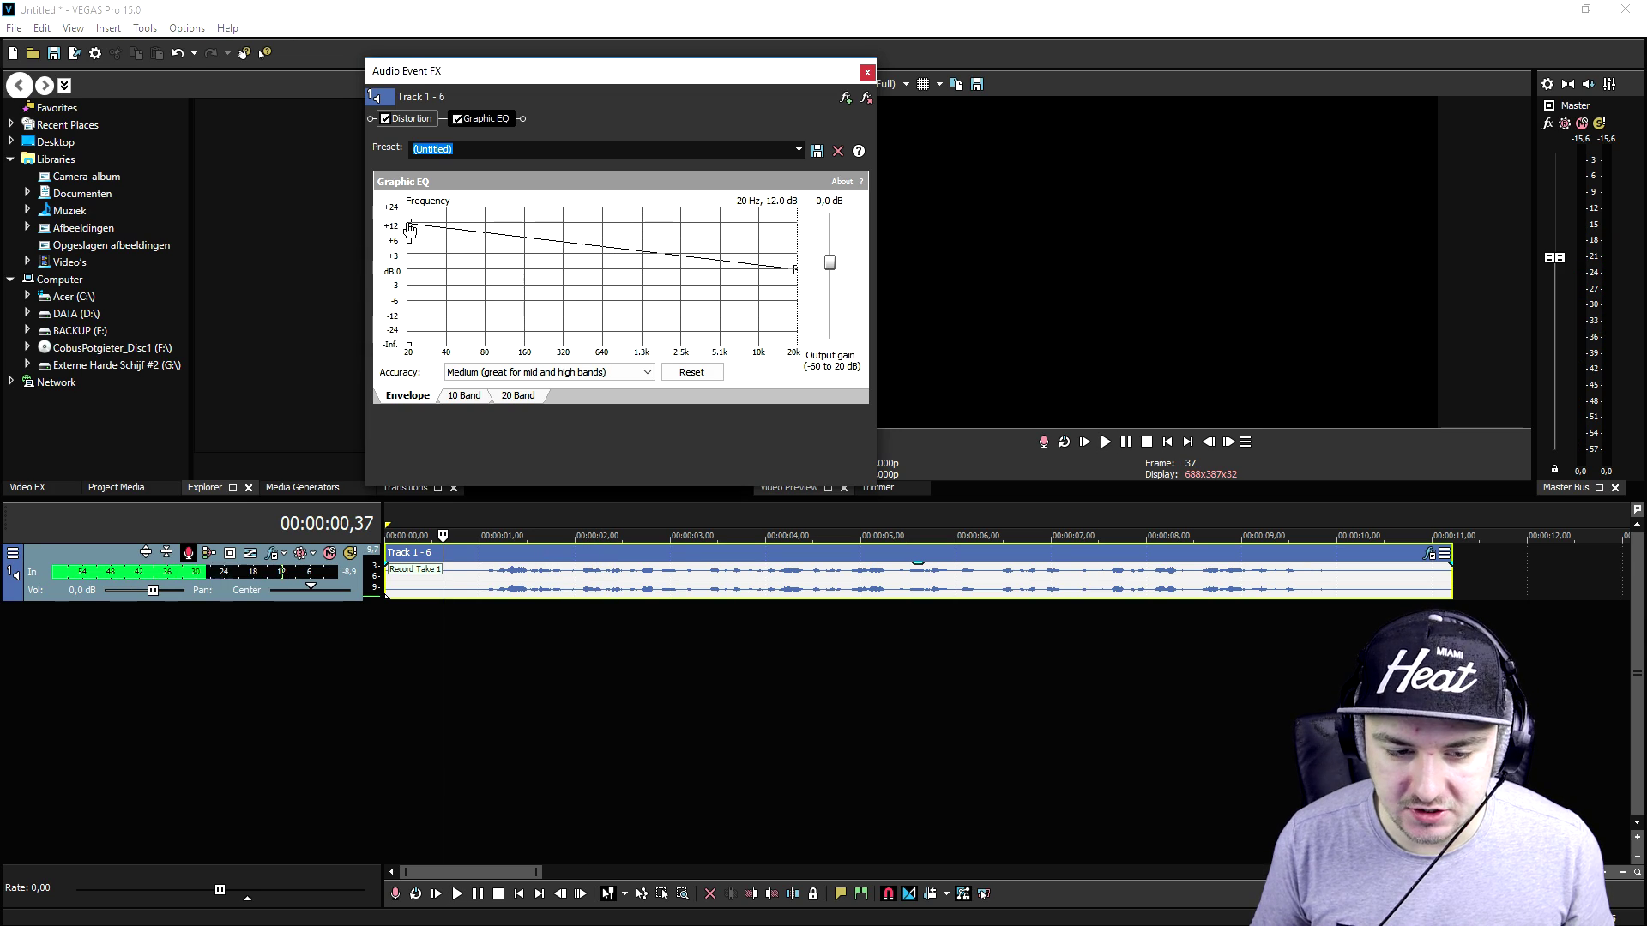
key(space)
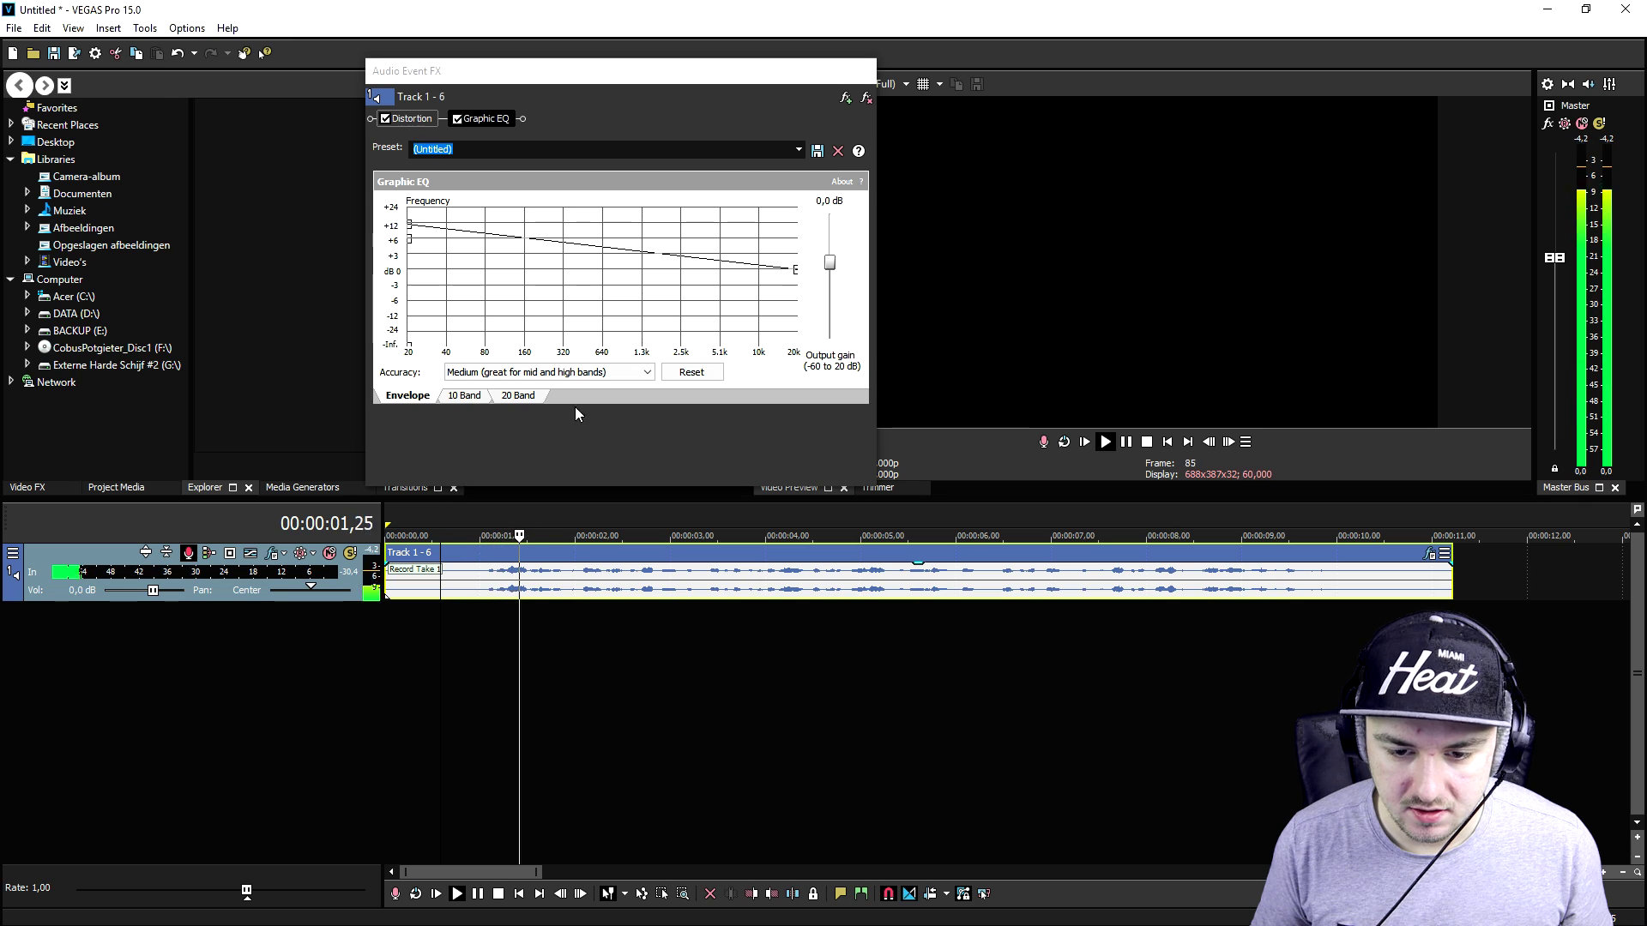
Step: Raise the 20k EQ point to about 5 dB, preview the clip, and reopen the plug-in list
drag(795, 270, 798, 249)
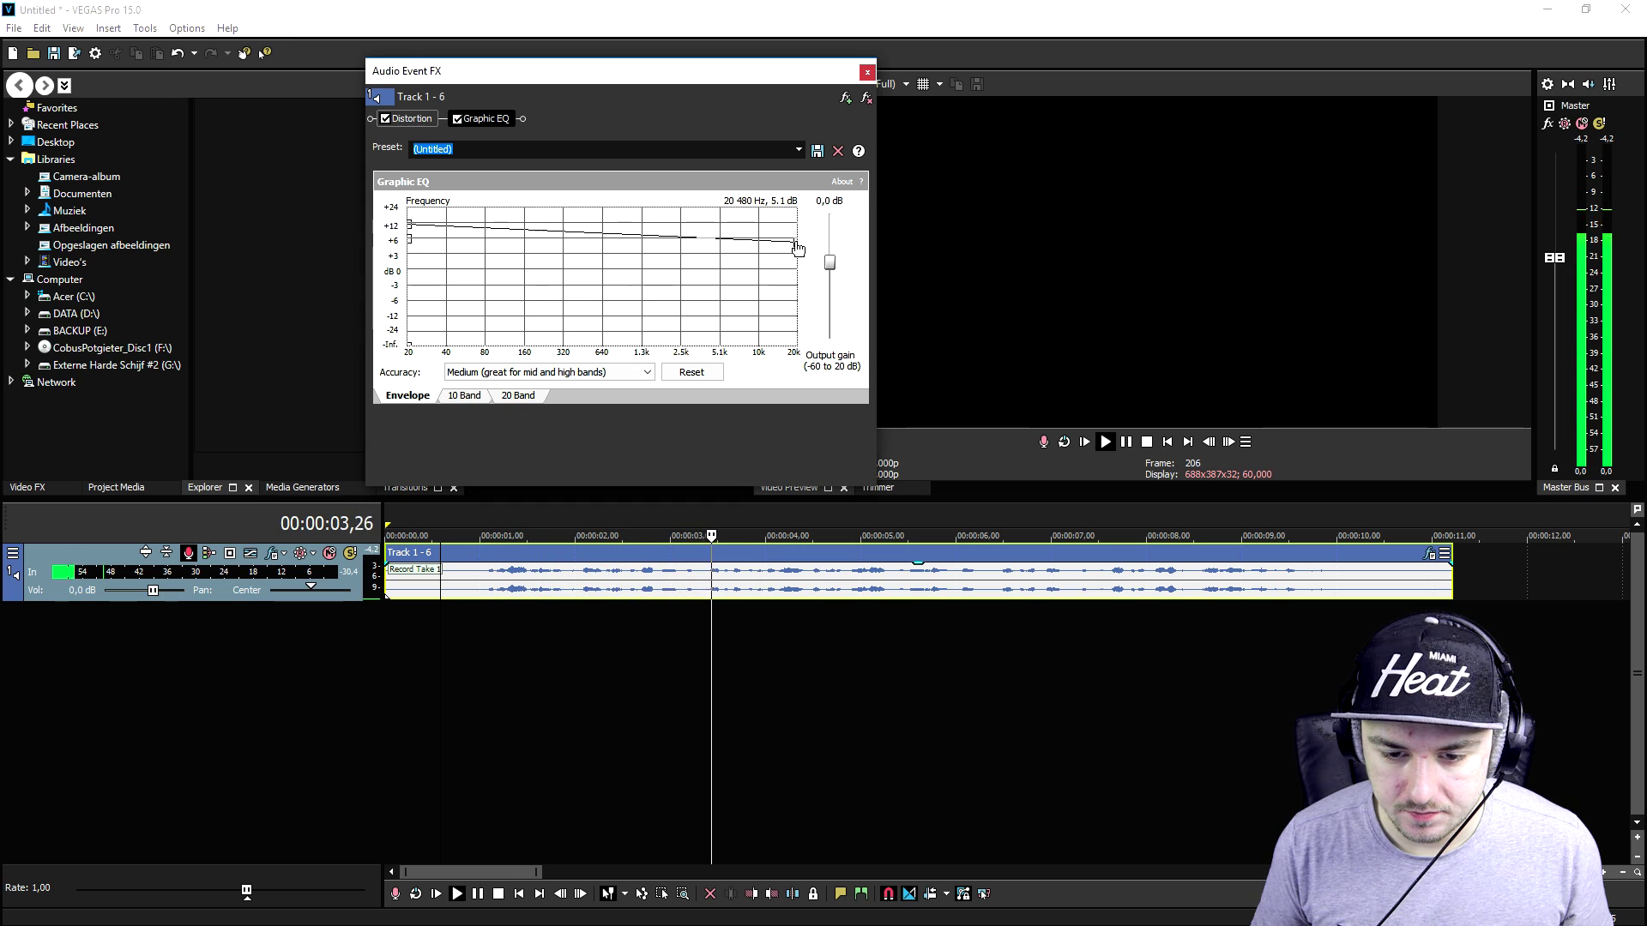
click(432, 525)
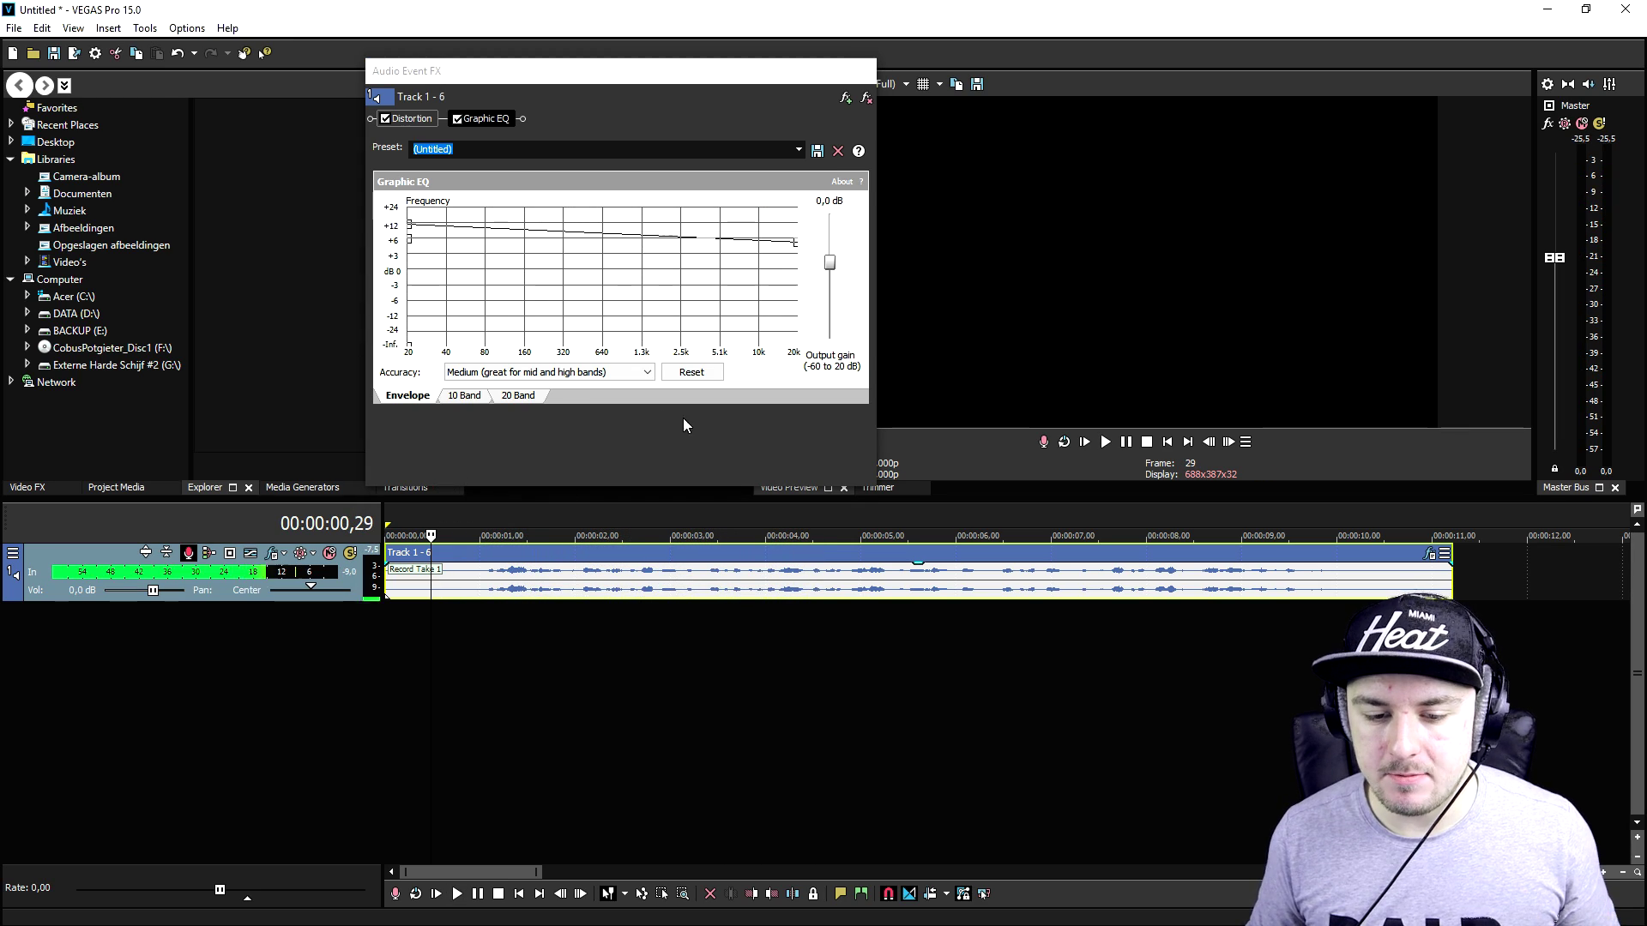
mouse_move(793, 243)
mouse_down()
mouse_move(785, 265)
mouse_move(797, 236)
mouse_up()
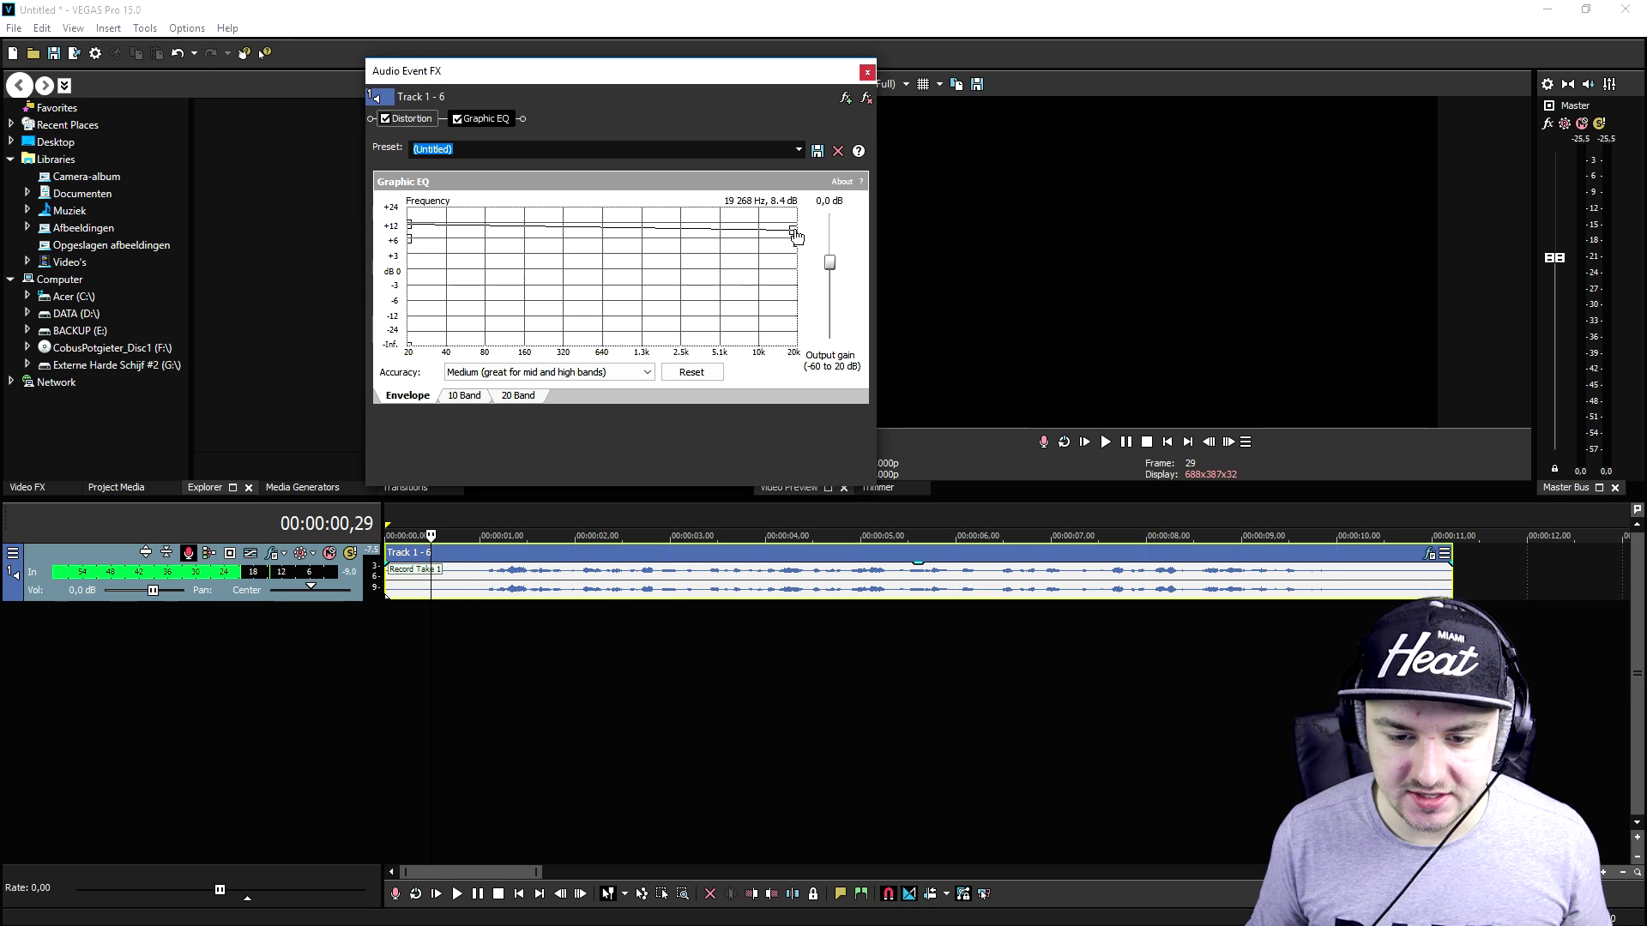
click(442, 518)
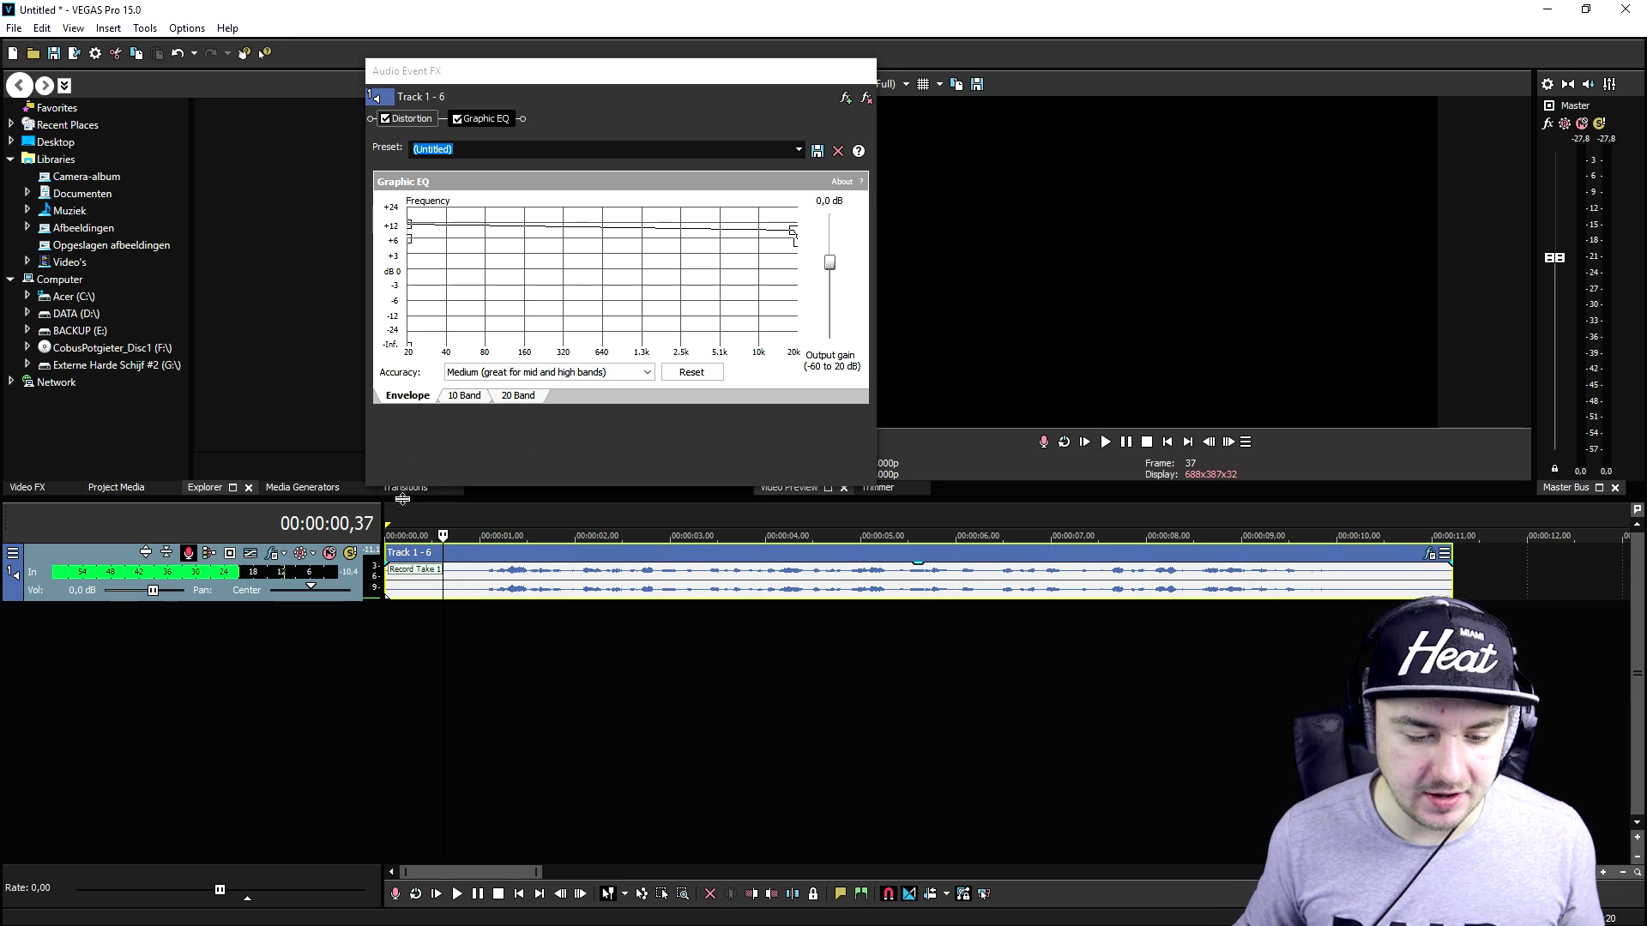
click(457, 518)
key(space)
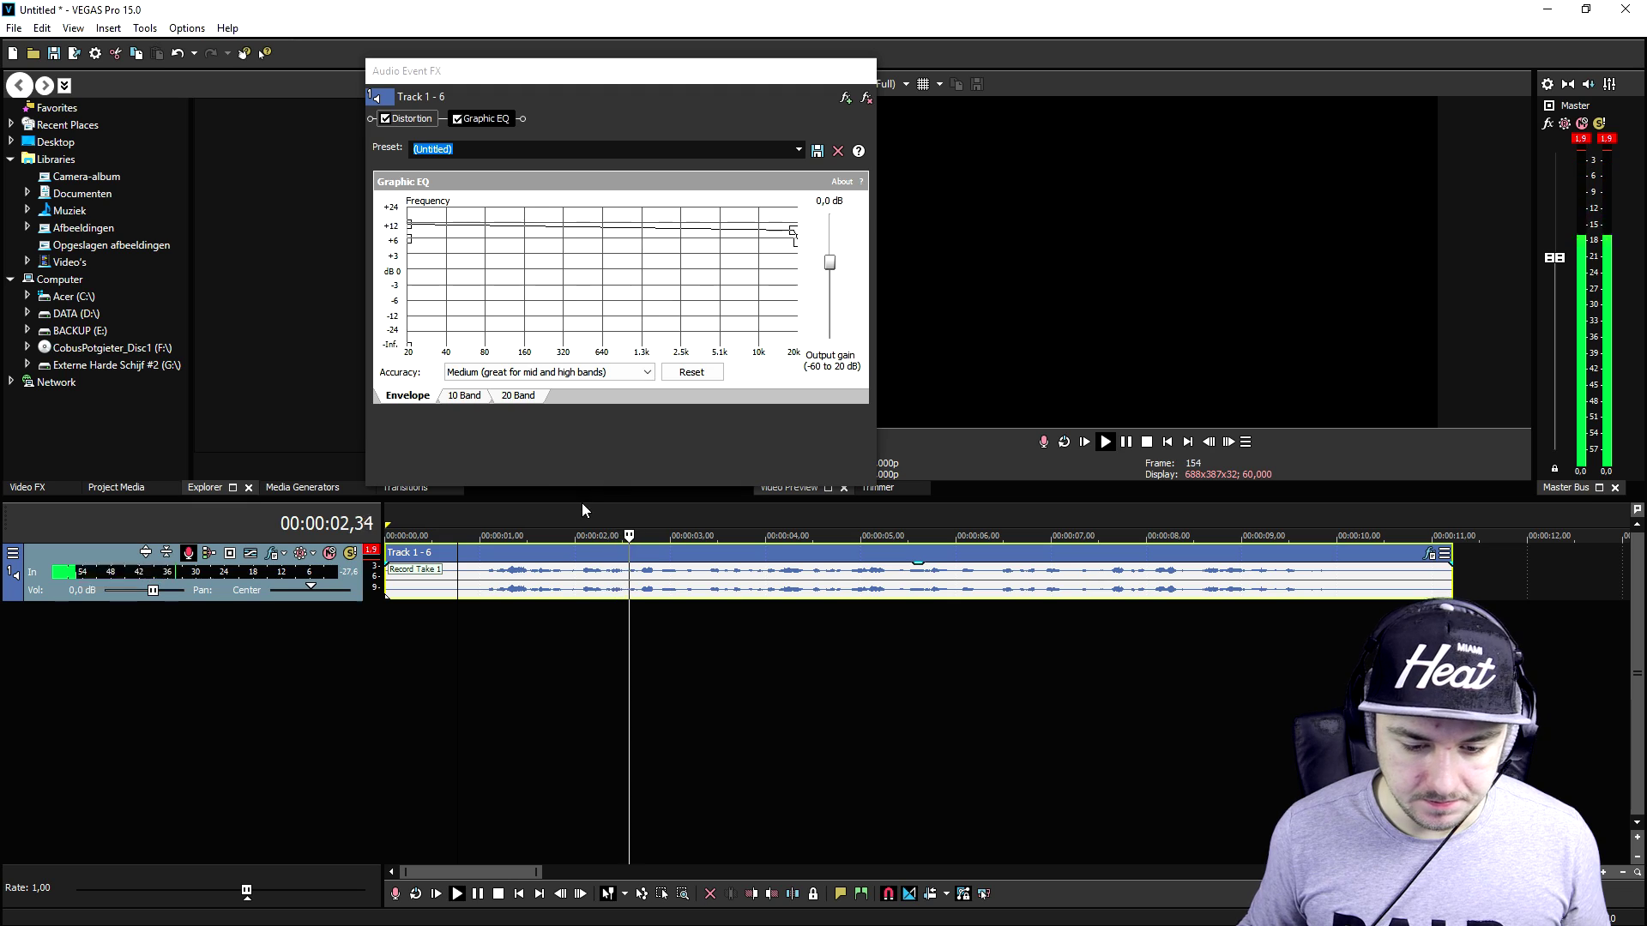
scroll(598, 506, down, 2)
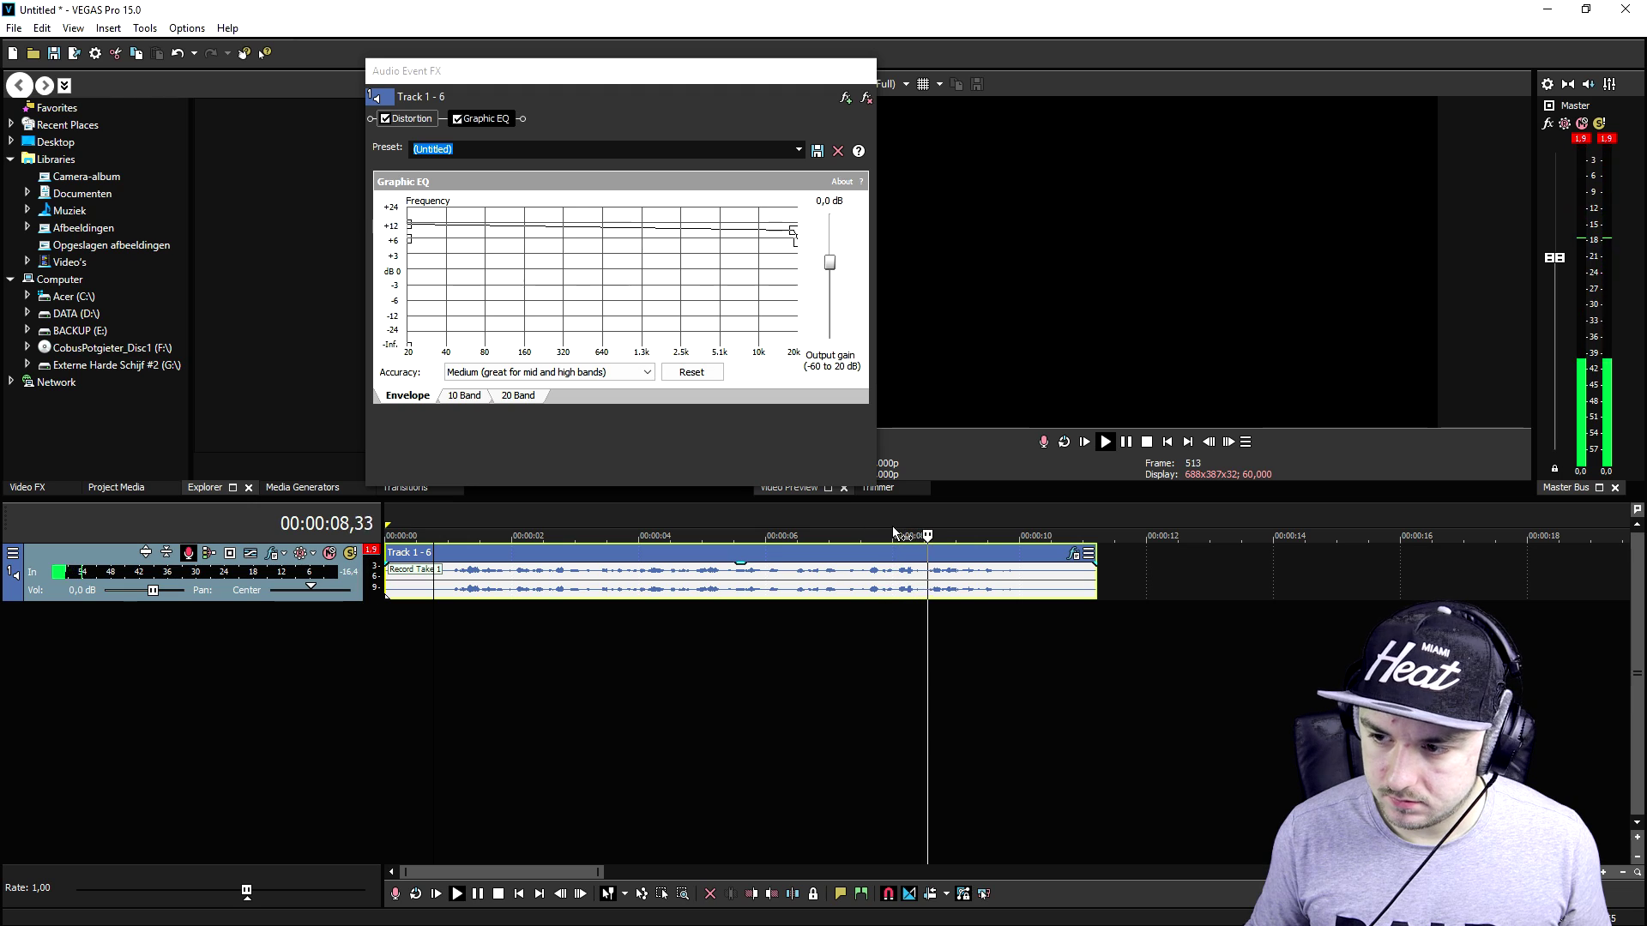
key(space)
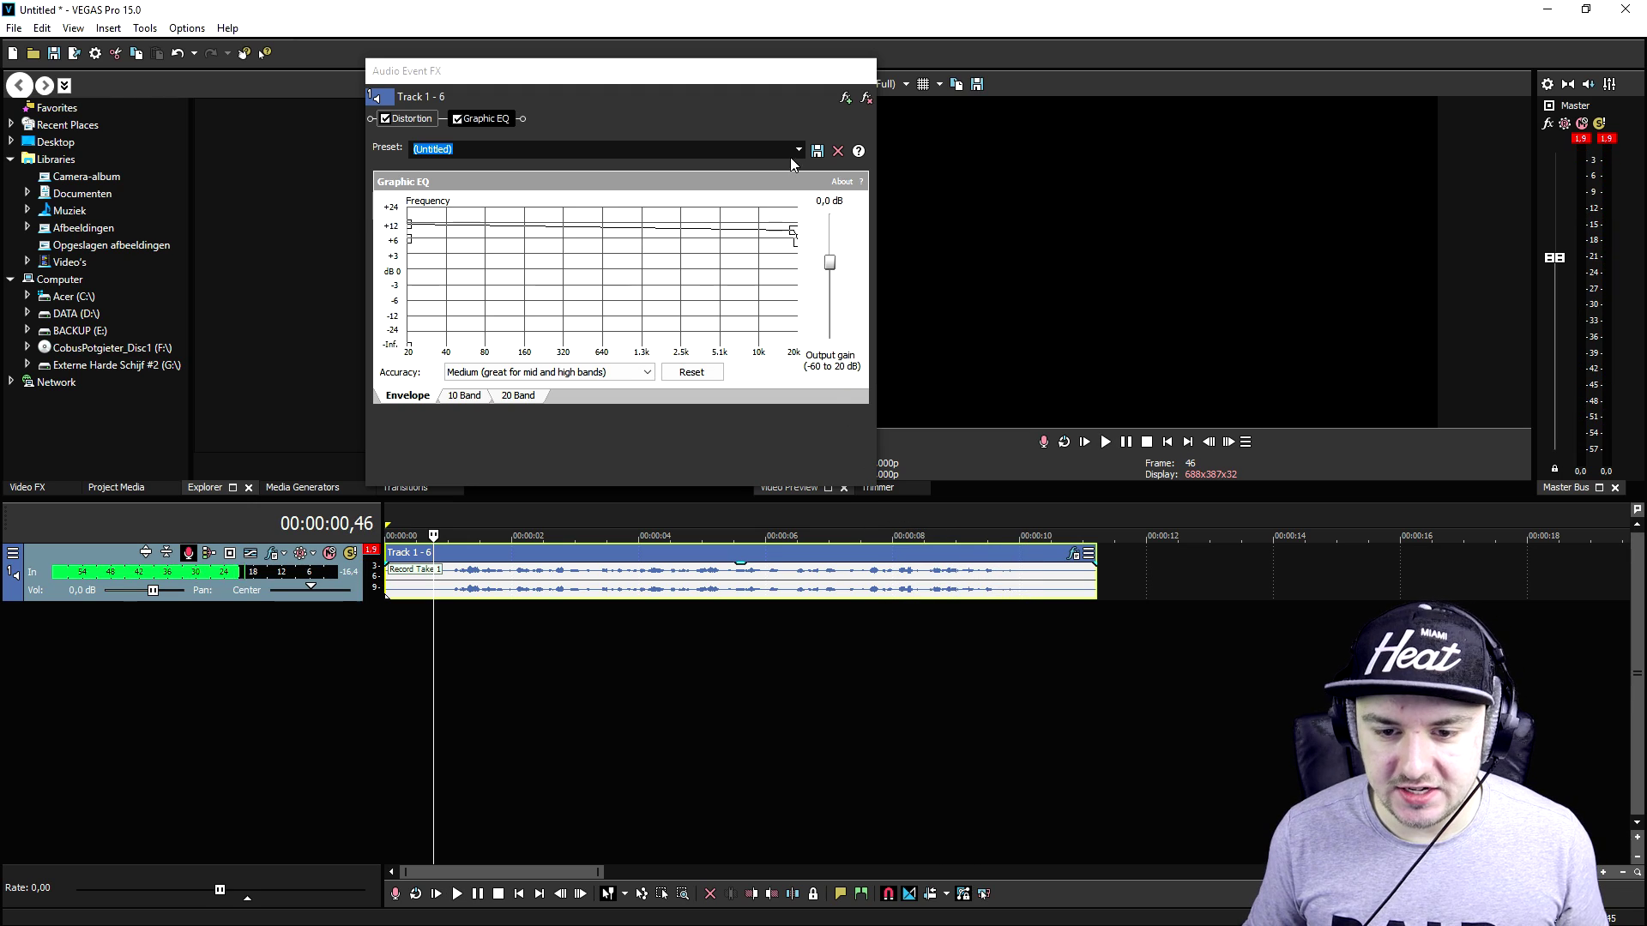
click(845, 100)
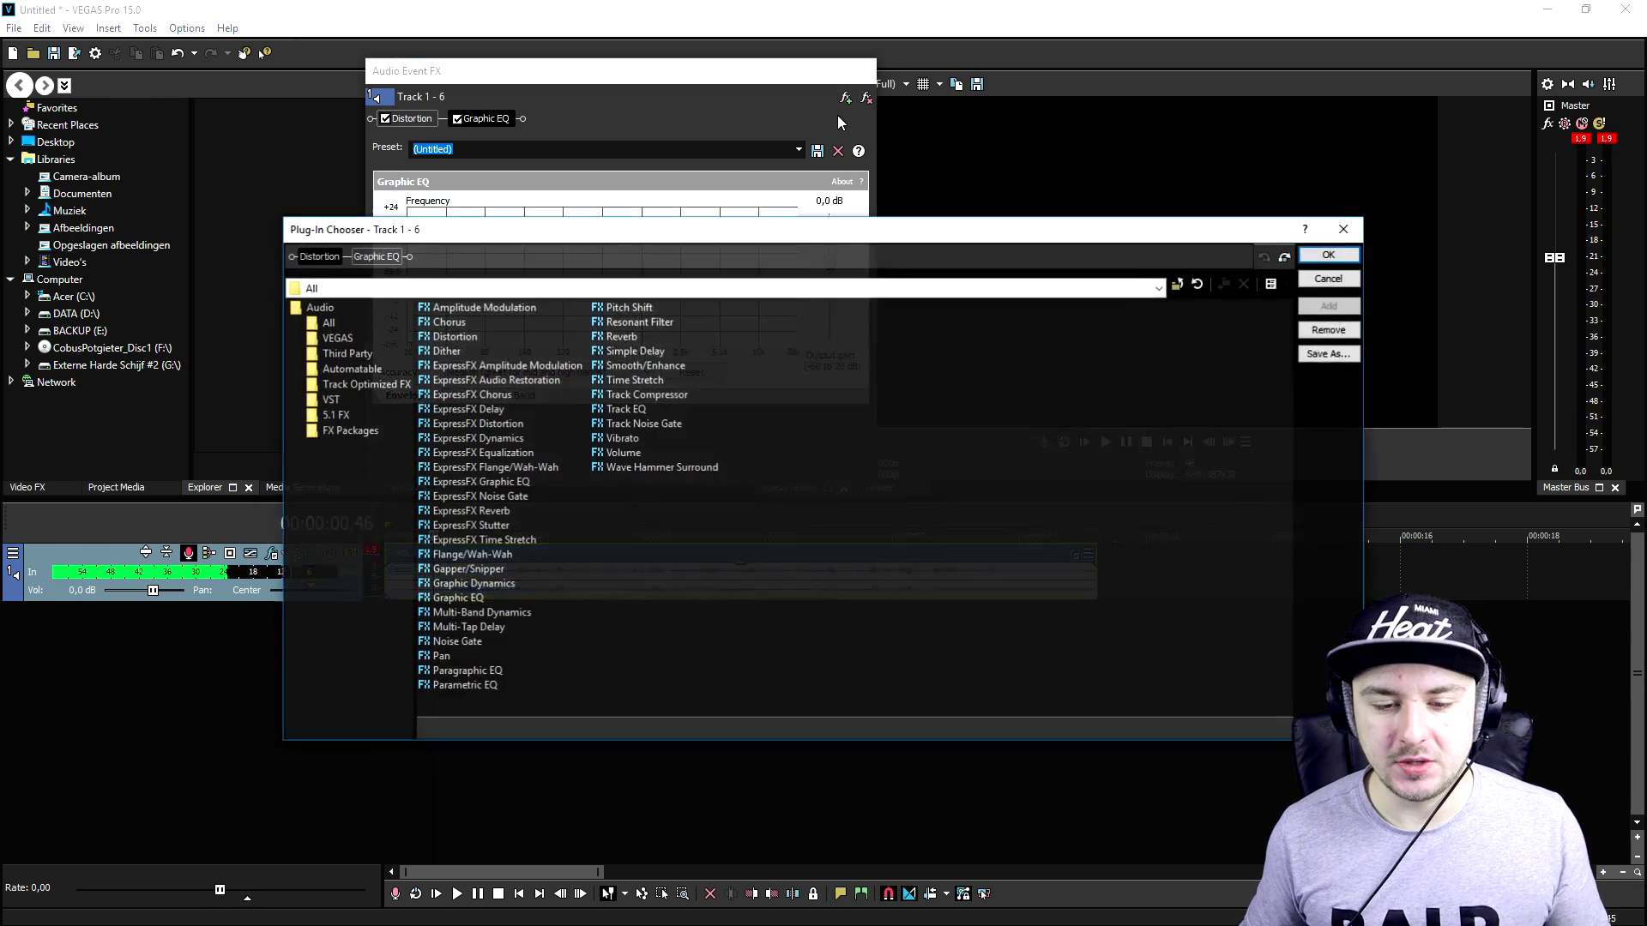
Step: Move the Plug-In Chooser window higher on screen
drag(560, 243, 611, 125)
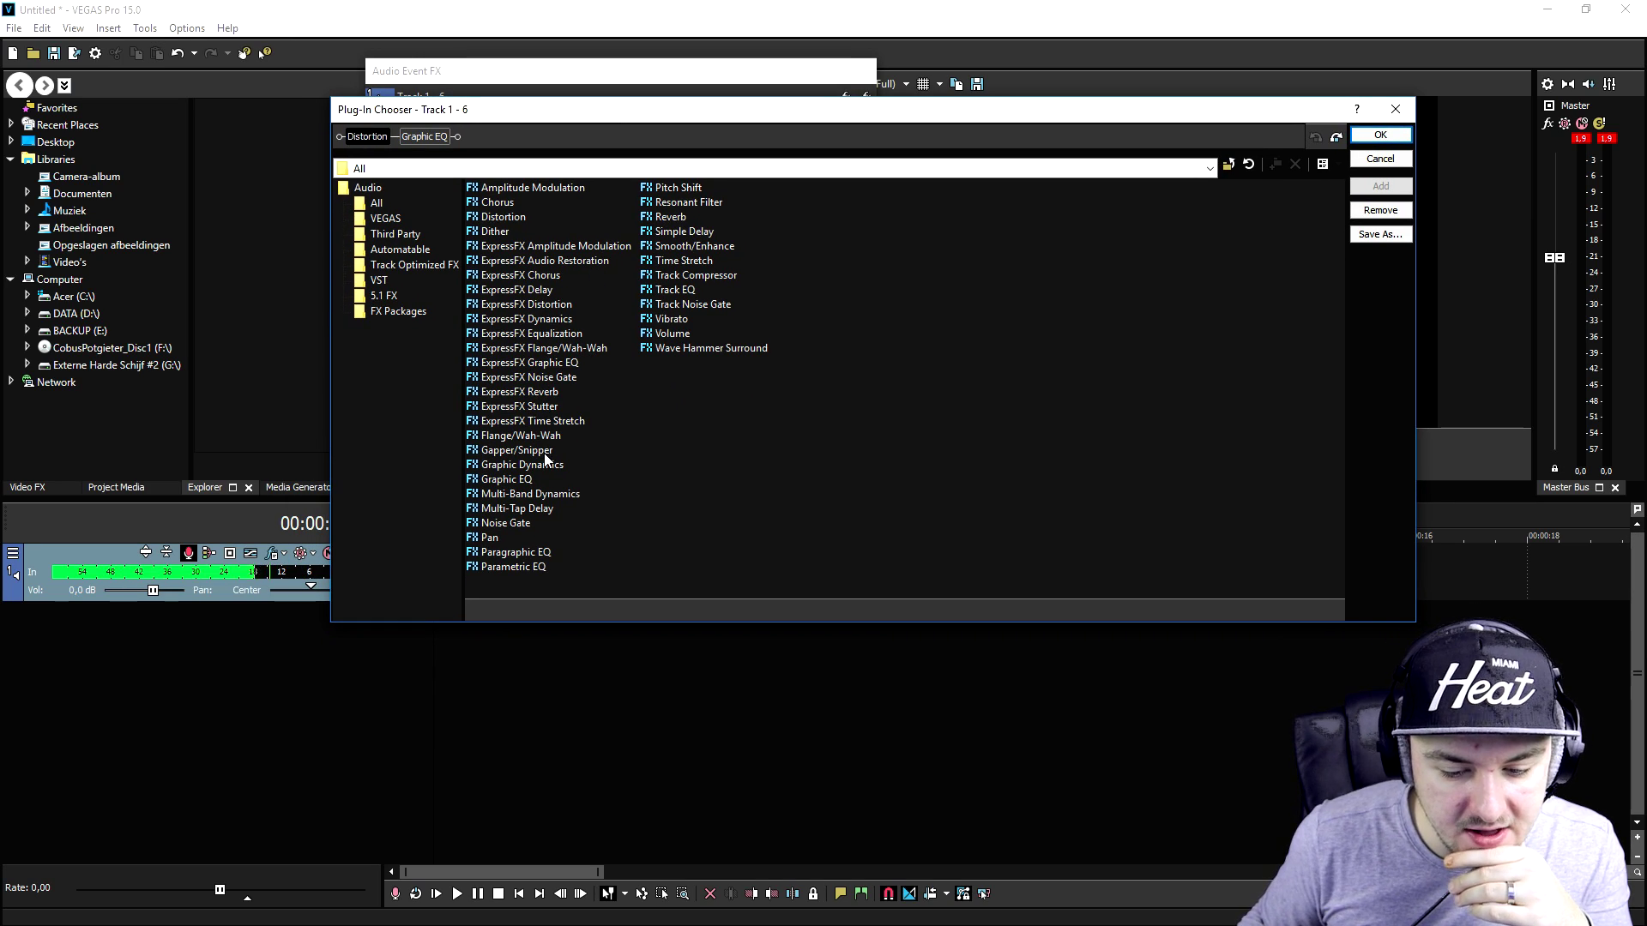
Step: Confirm Pitch Shift into the chain, raise it 8 semitones, and preview the result
click(1357, 135)
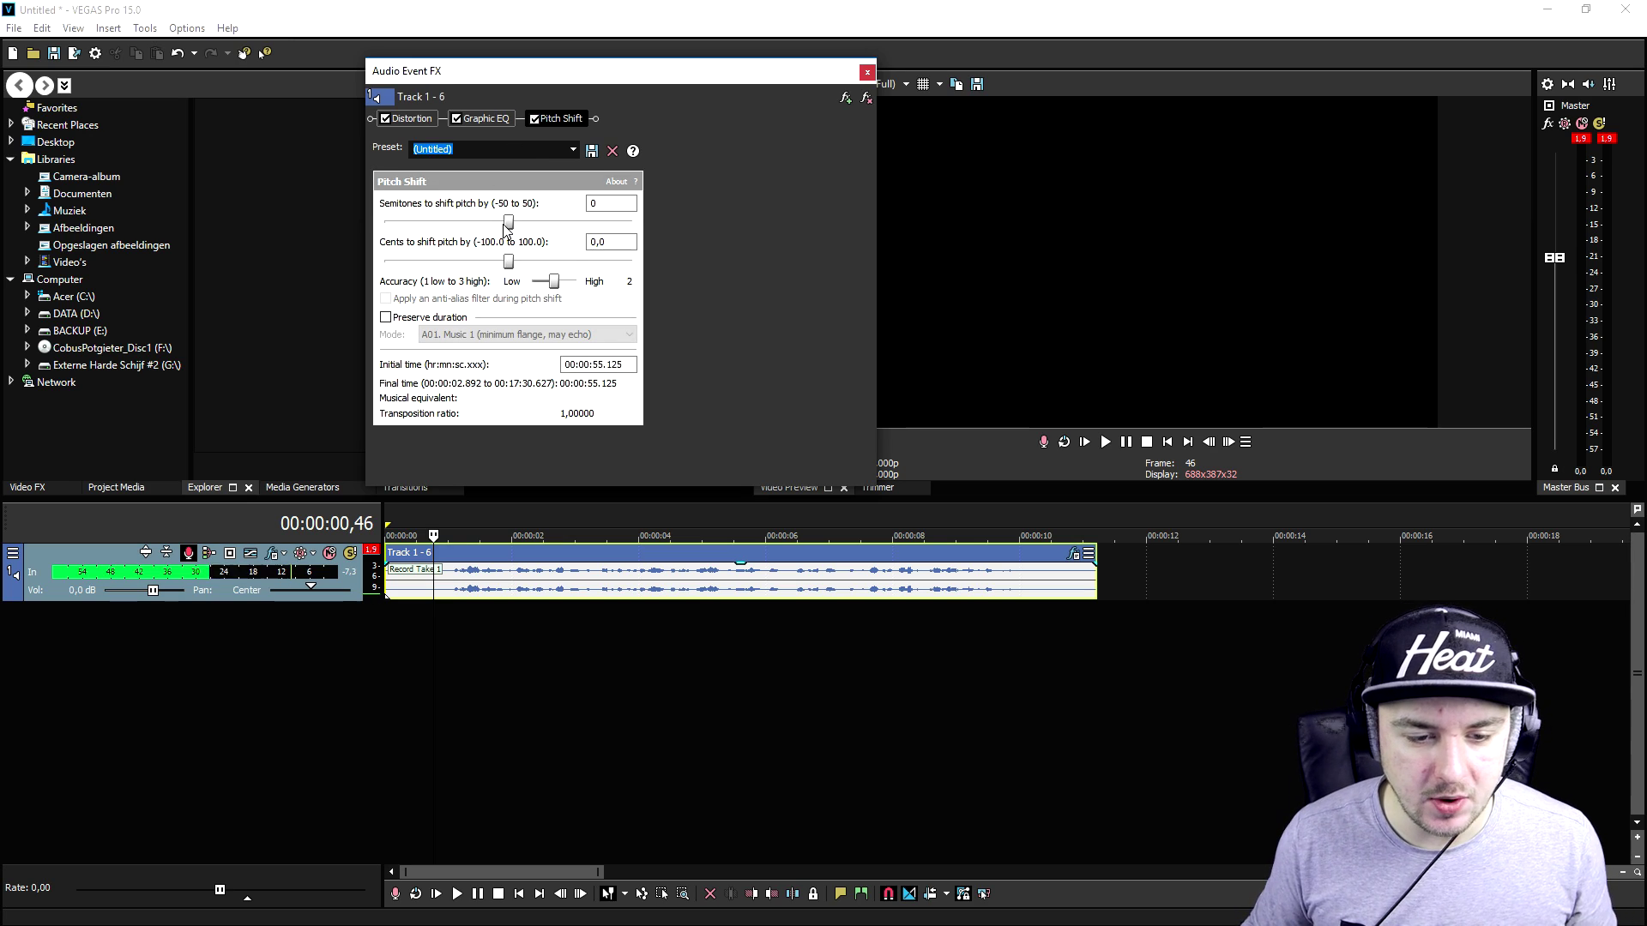
drag(510, 226, 527, 225)
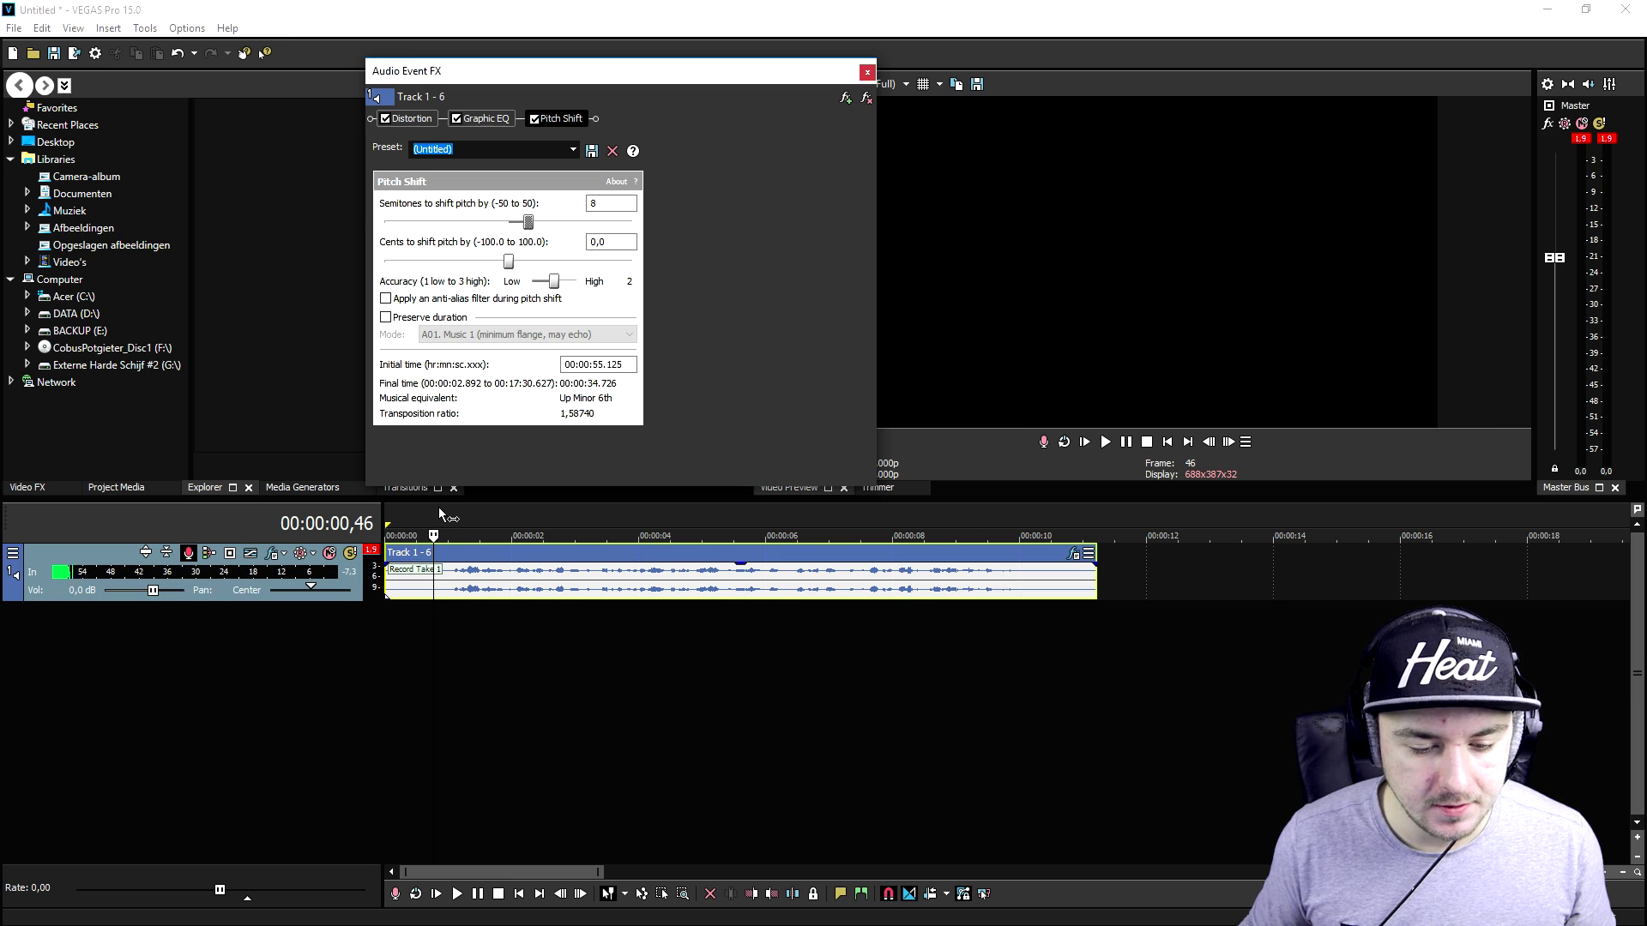
key(space)
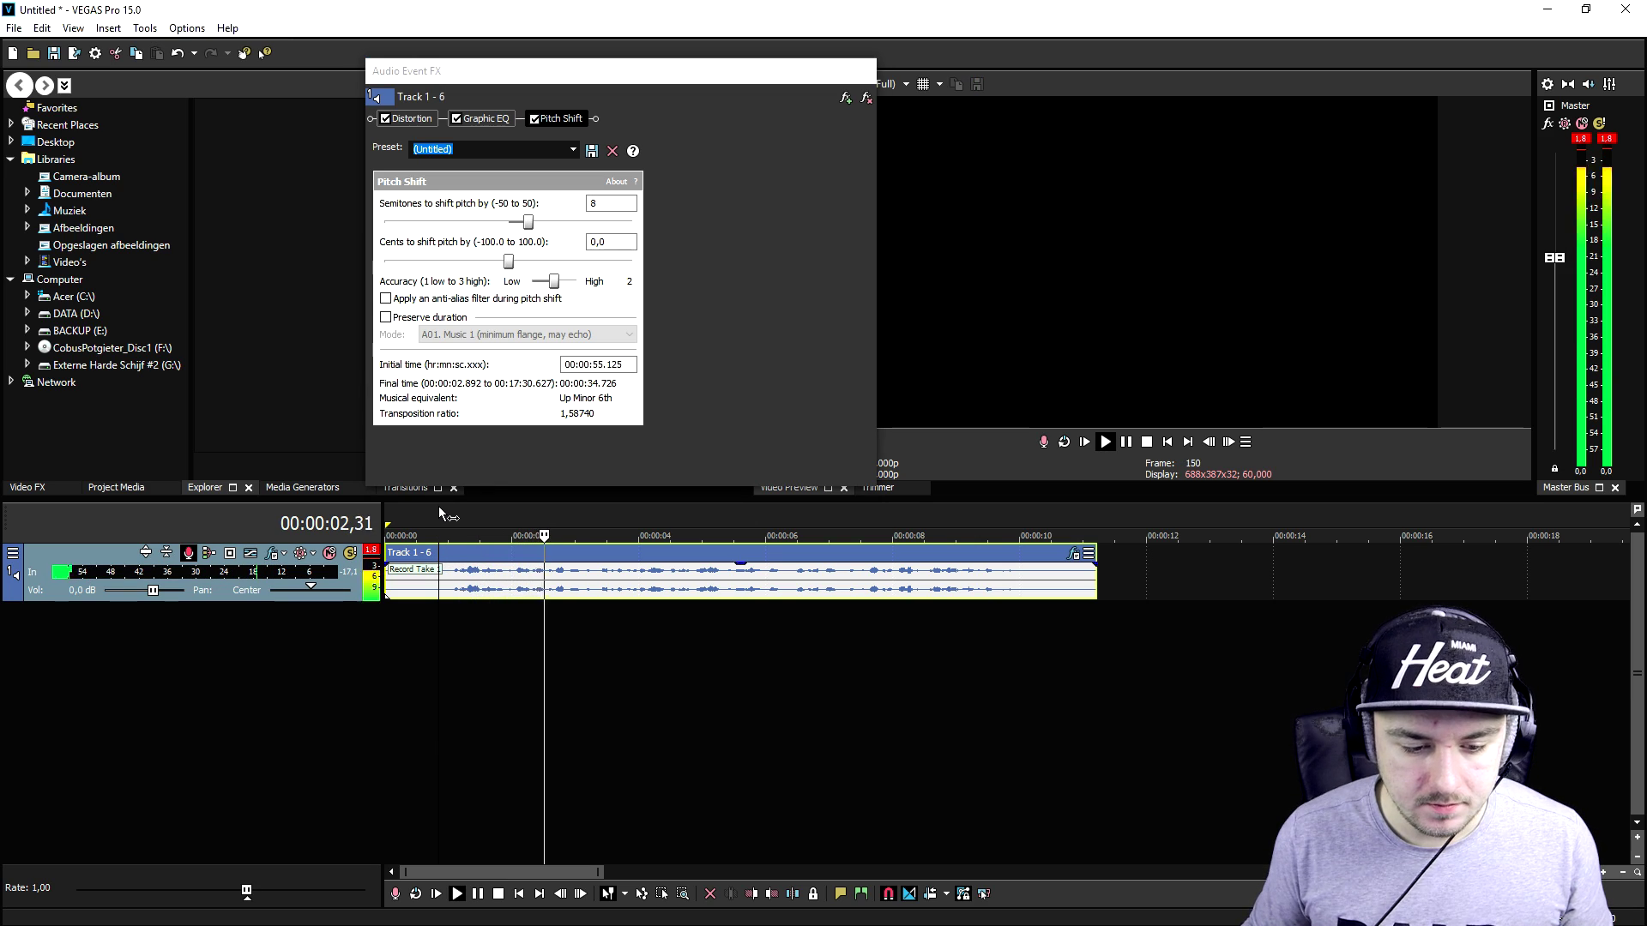
key(space)
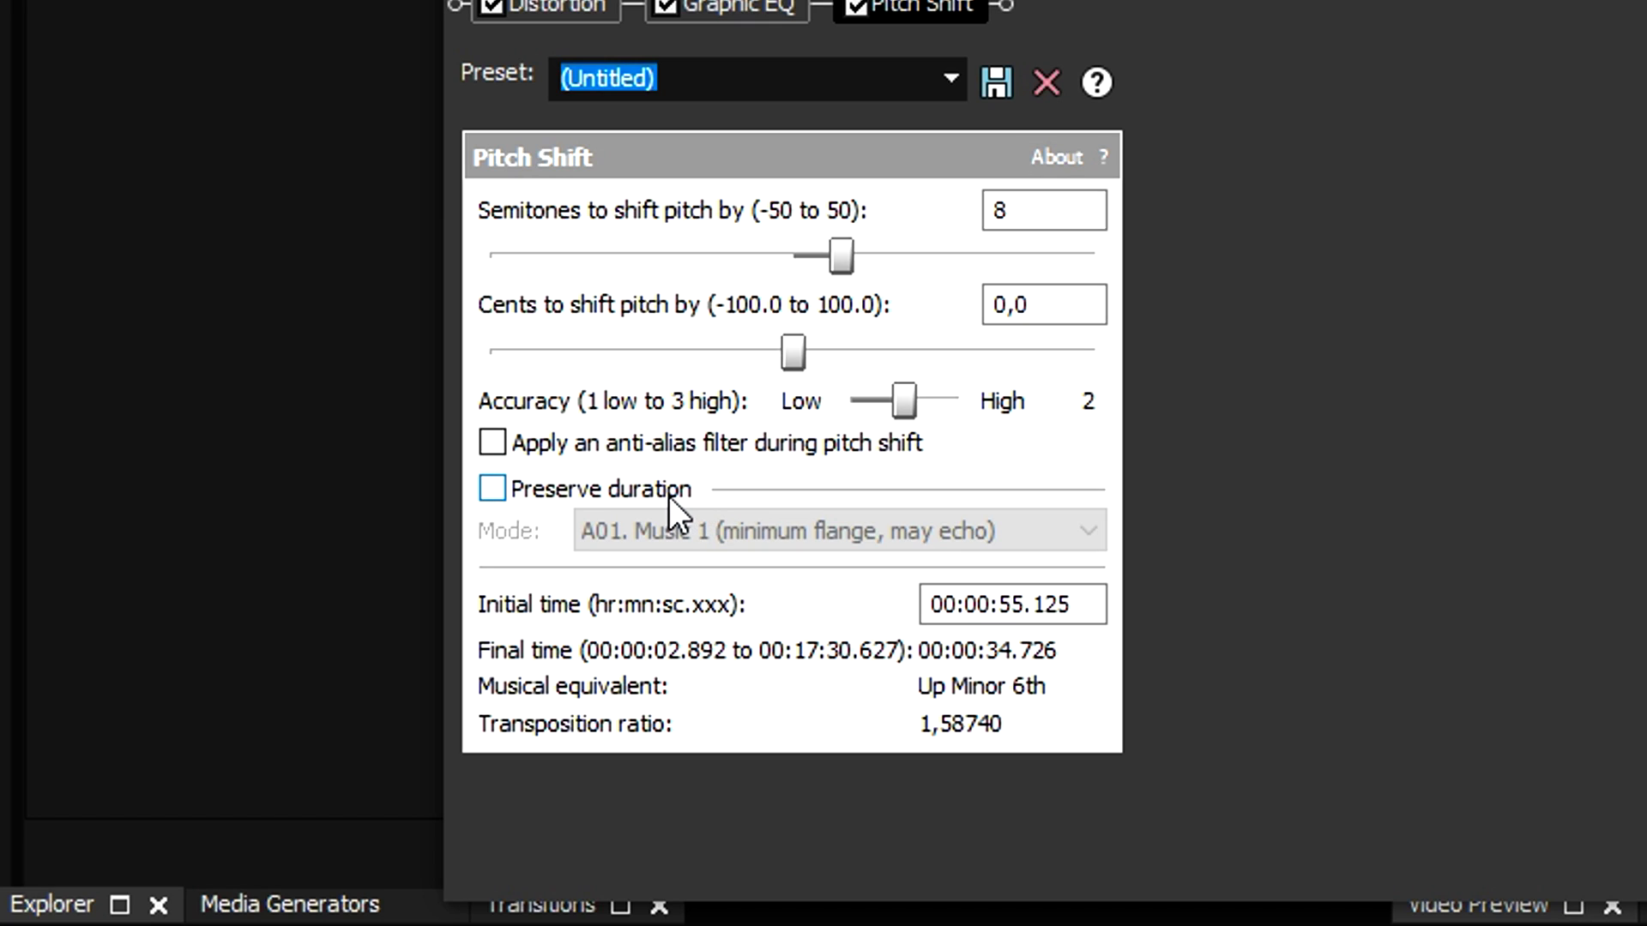
Step: Enable Preserve duration and set the Pitch Shift mode to A07. Speech 1, after trying A09
click(493, 488)
click(759, 529)
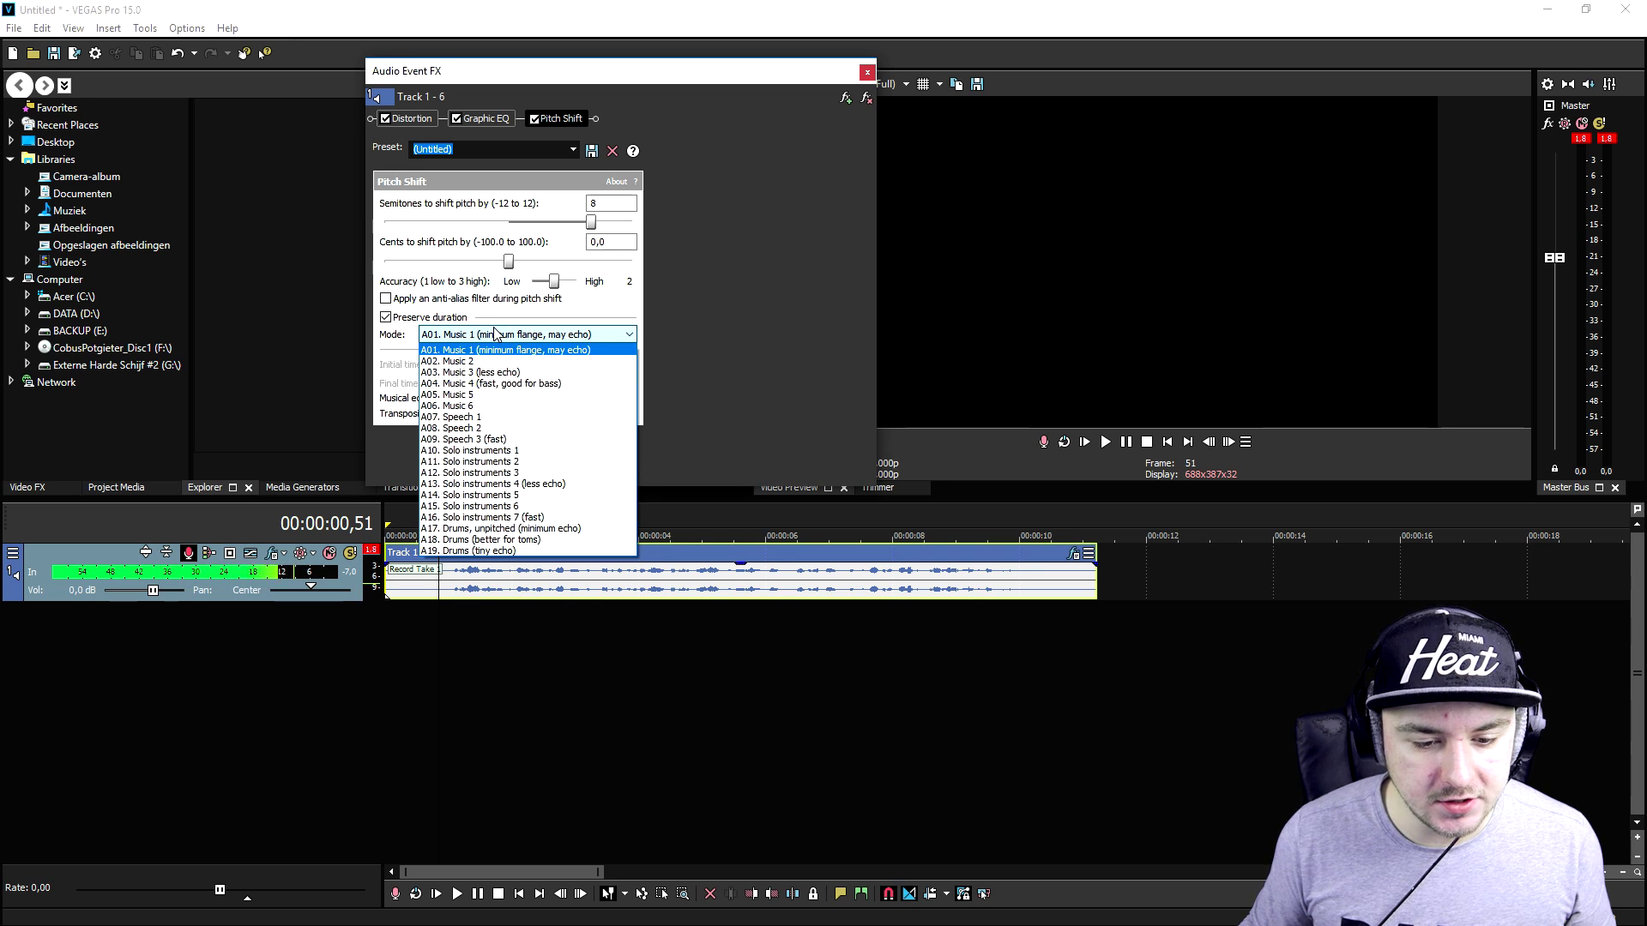
click(557, 443)
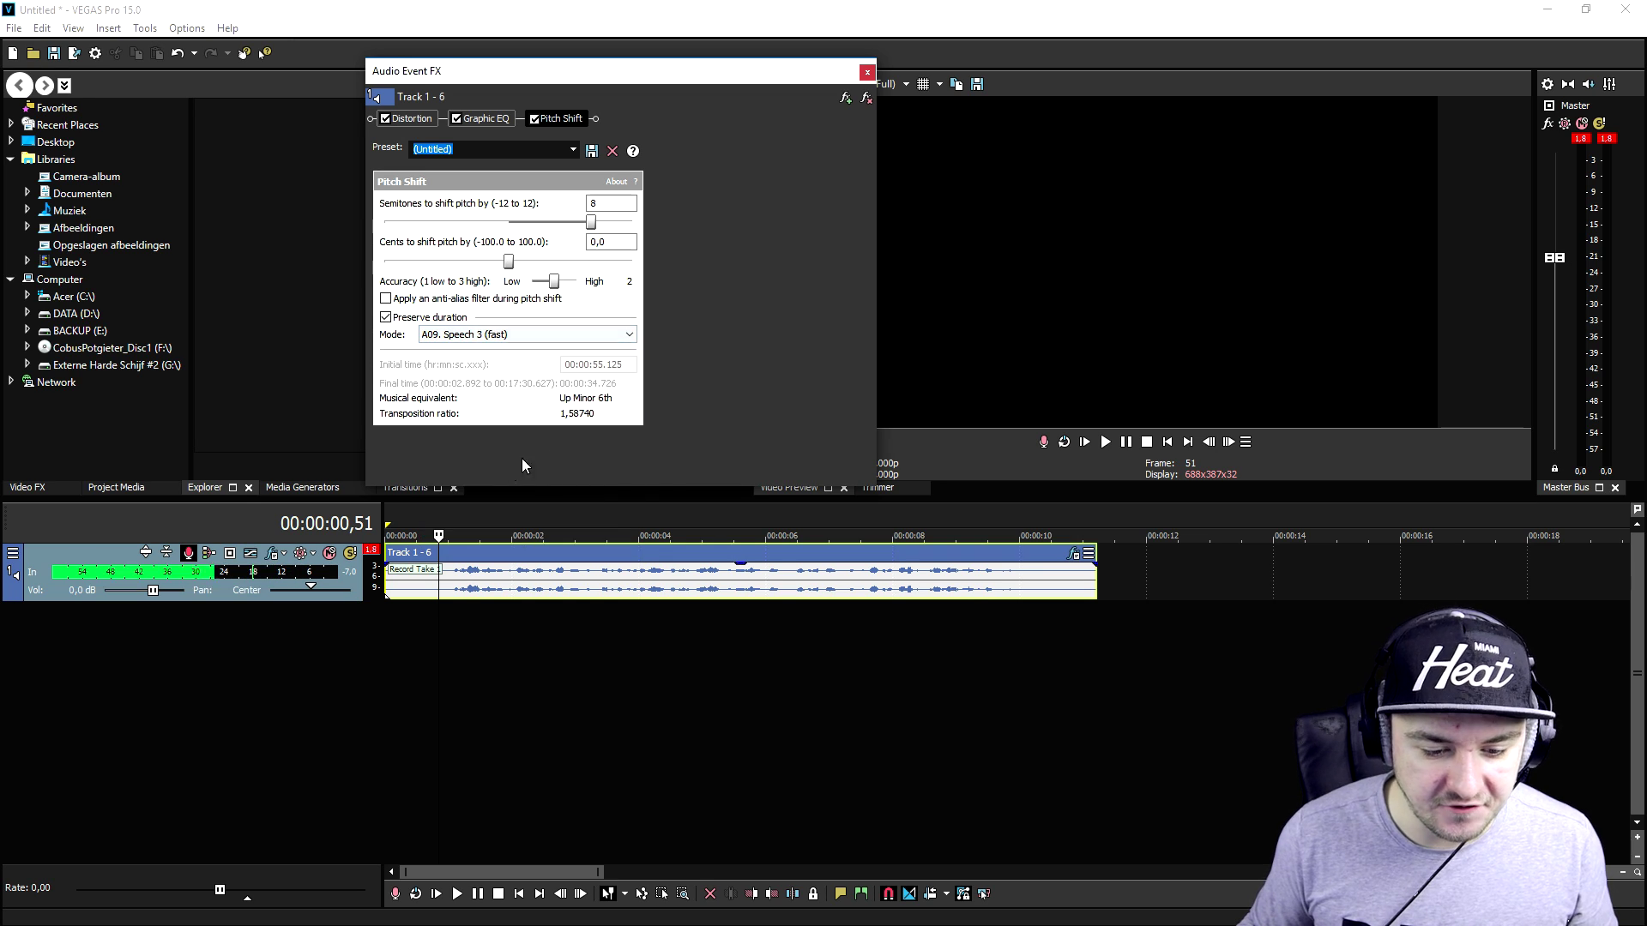
click(422, 520)
key(space)
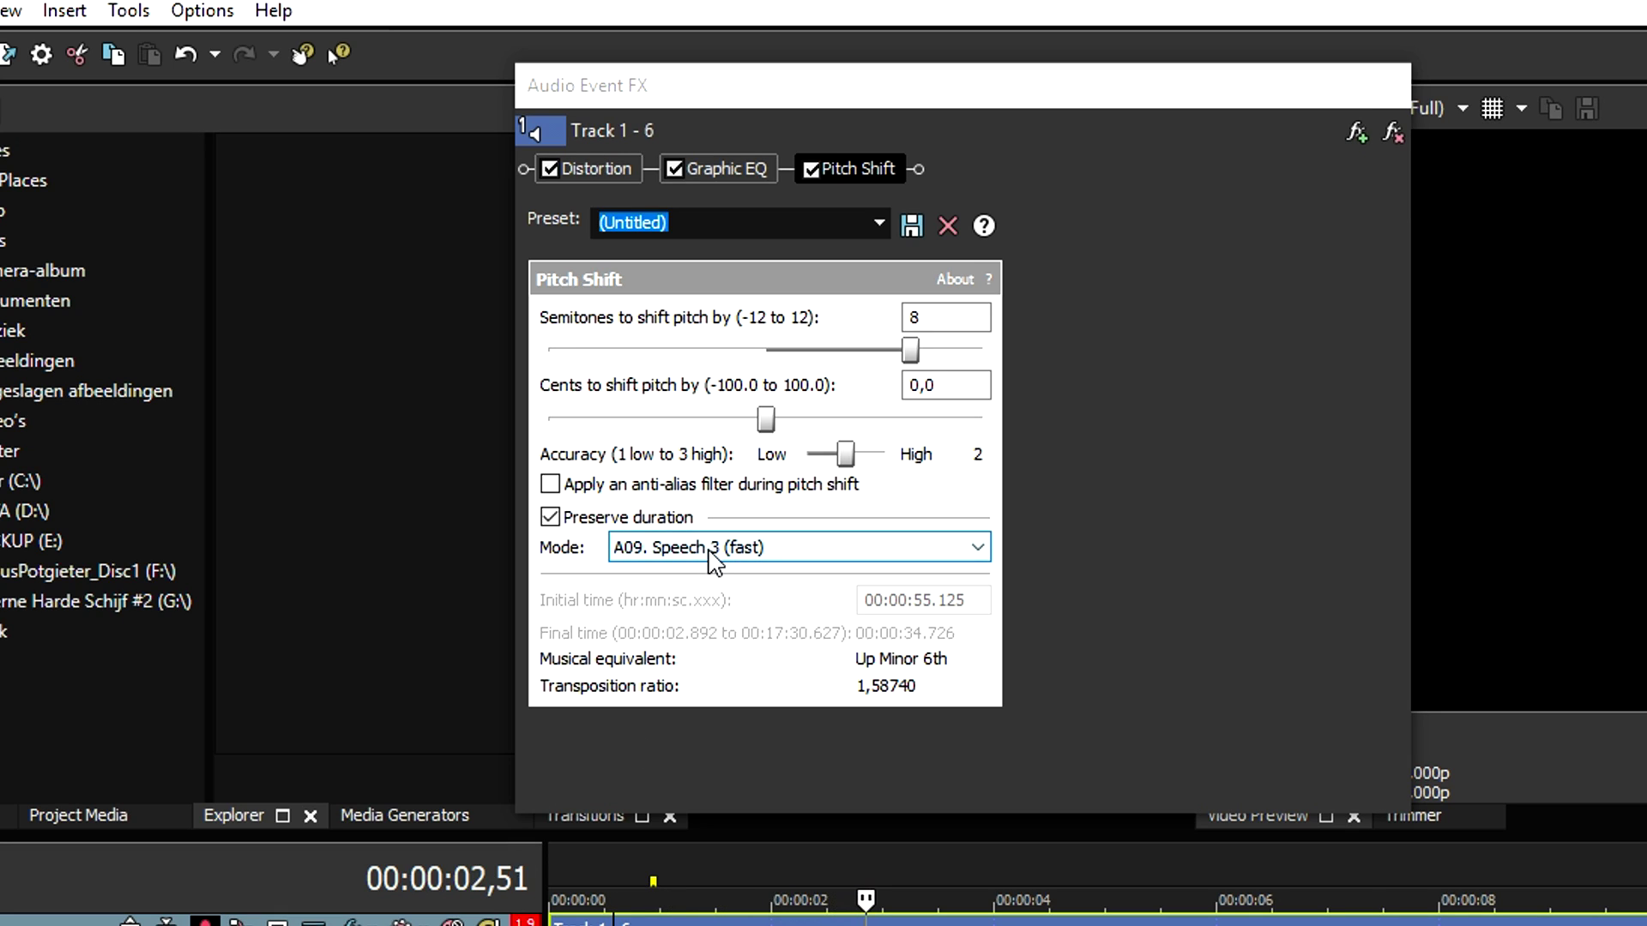
click(711, 553)
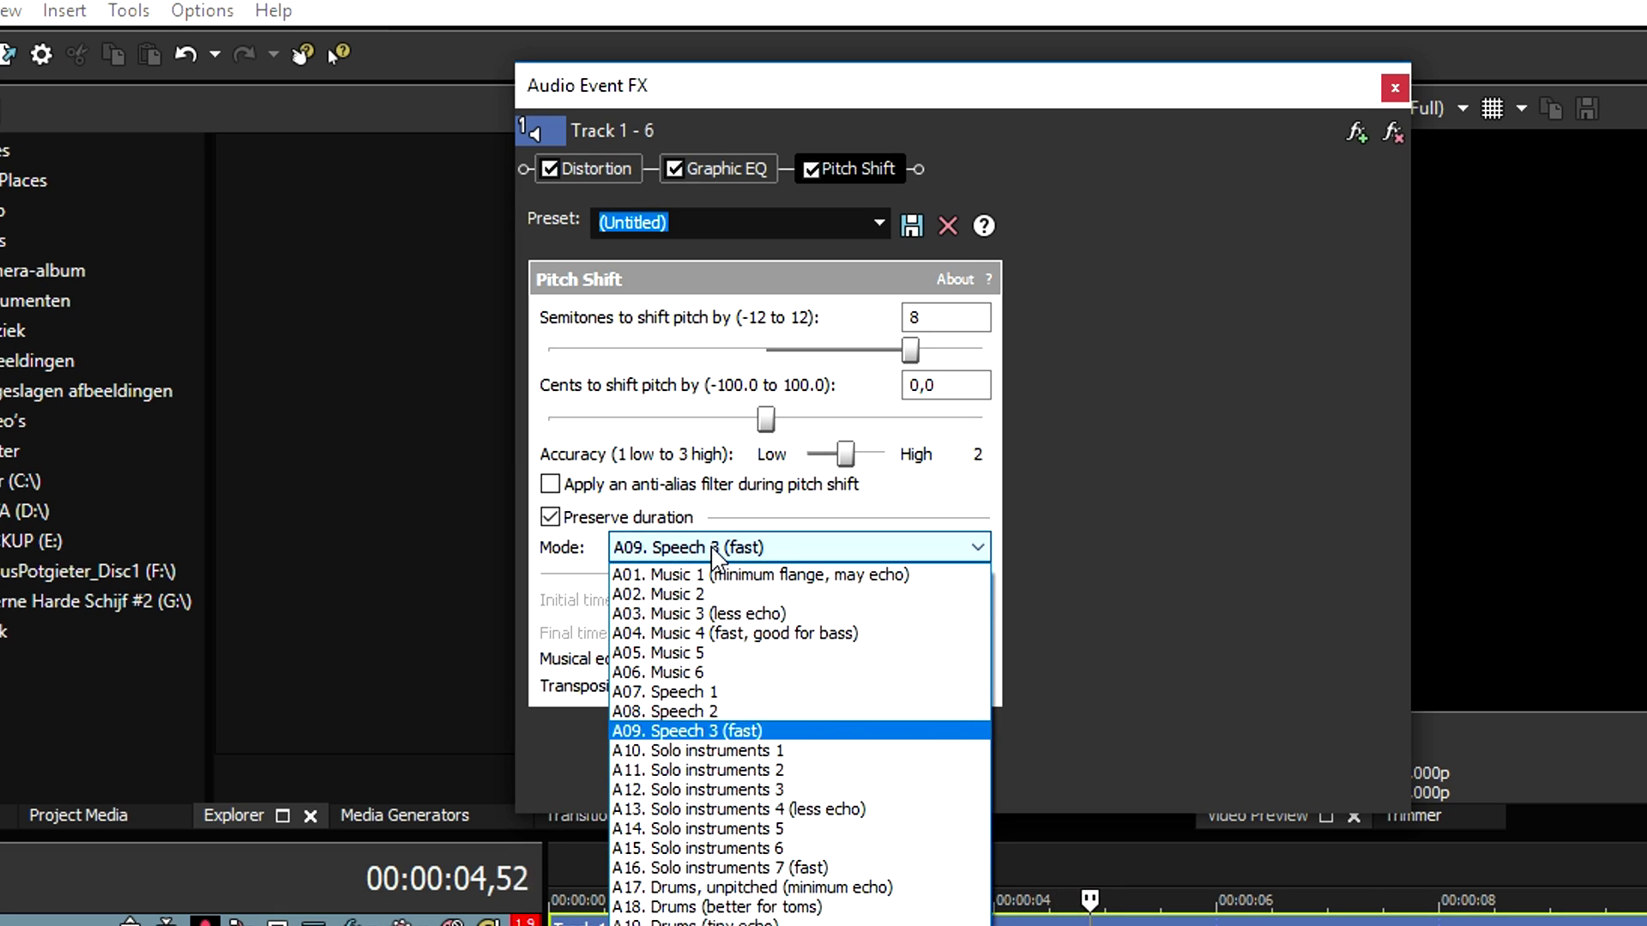
click(721, 691)
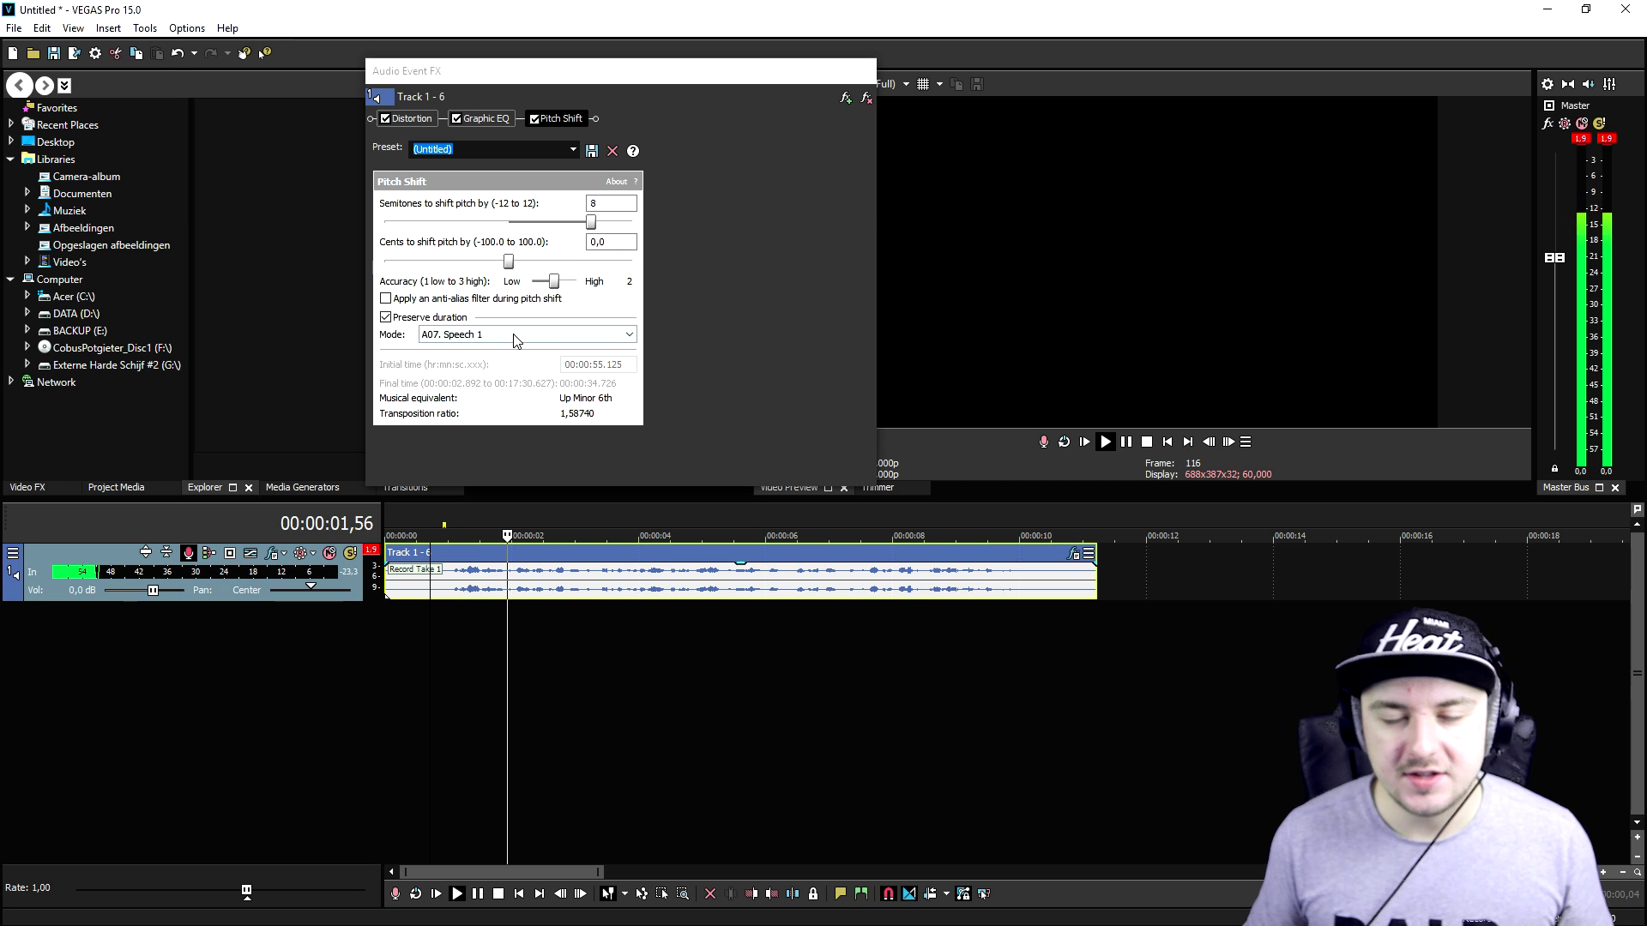
key(space)
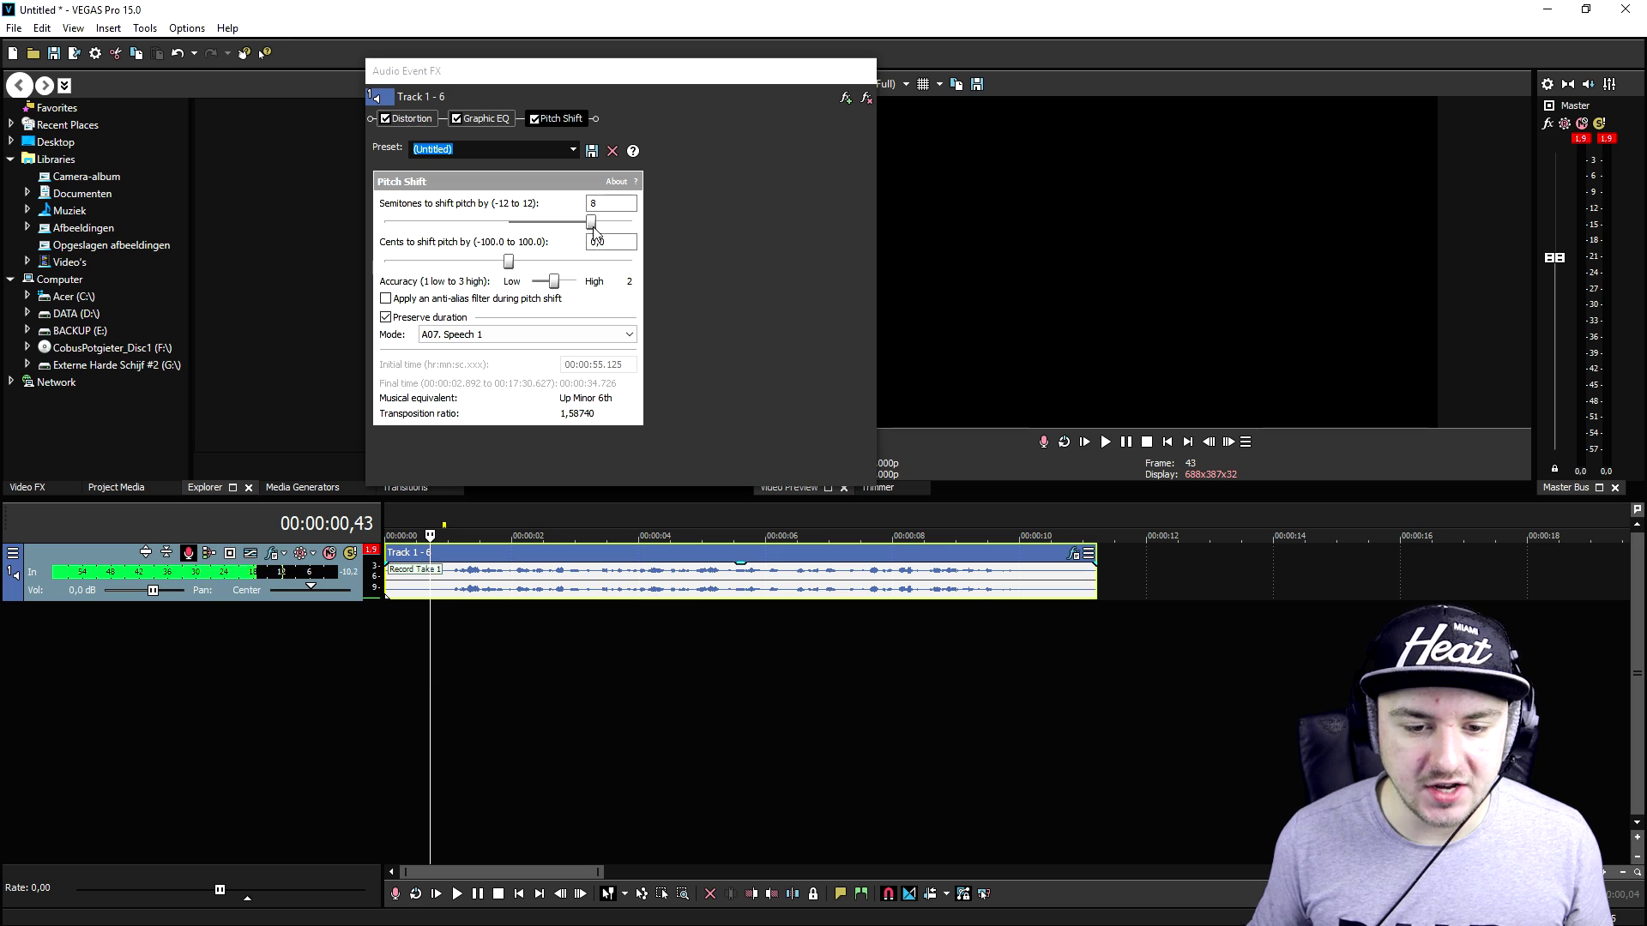
Step: Lower the pitch shift to -2 semitones and preview the clip
drag(590, 223, 466, 230)
click(439, 514)
key(space)
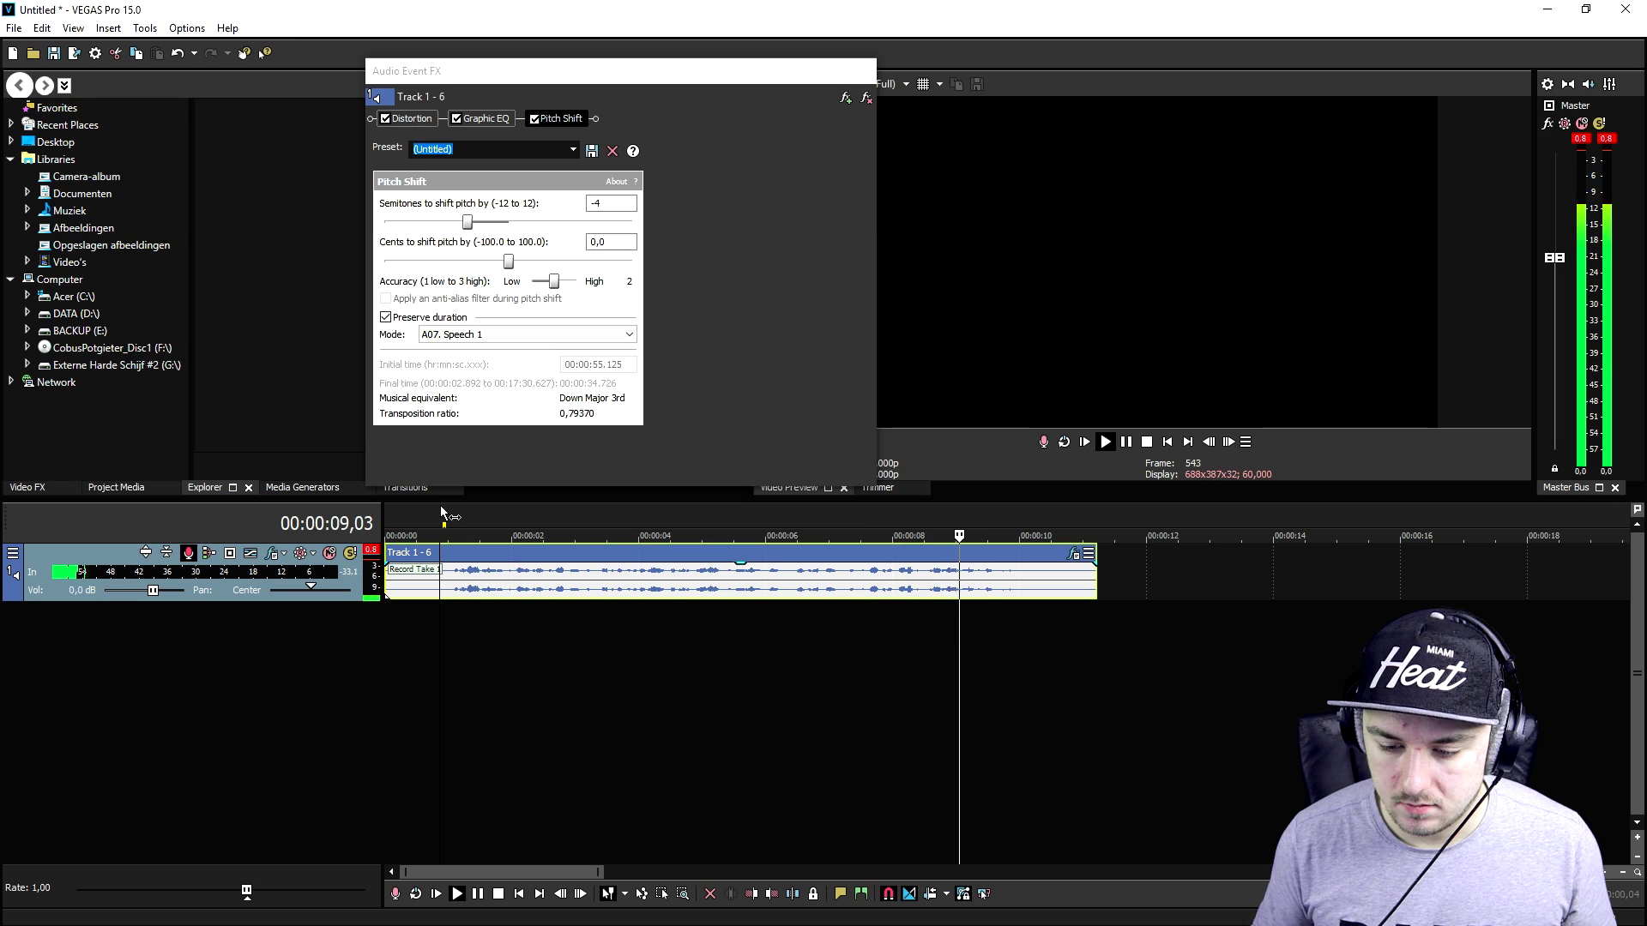
Step: Preview the voice clip with the pitch shift dropped to -9 semitones
key(space)
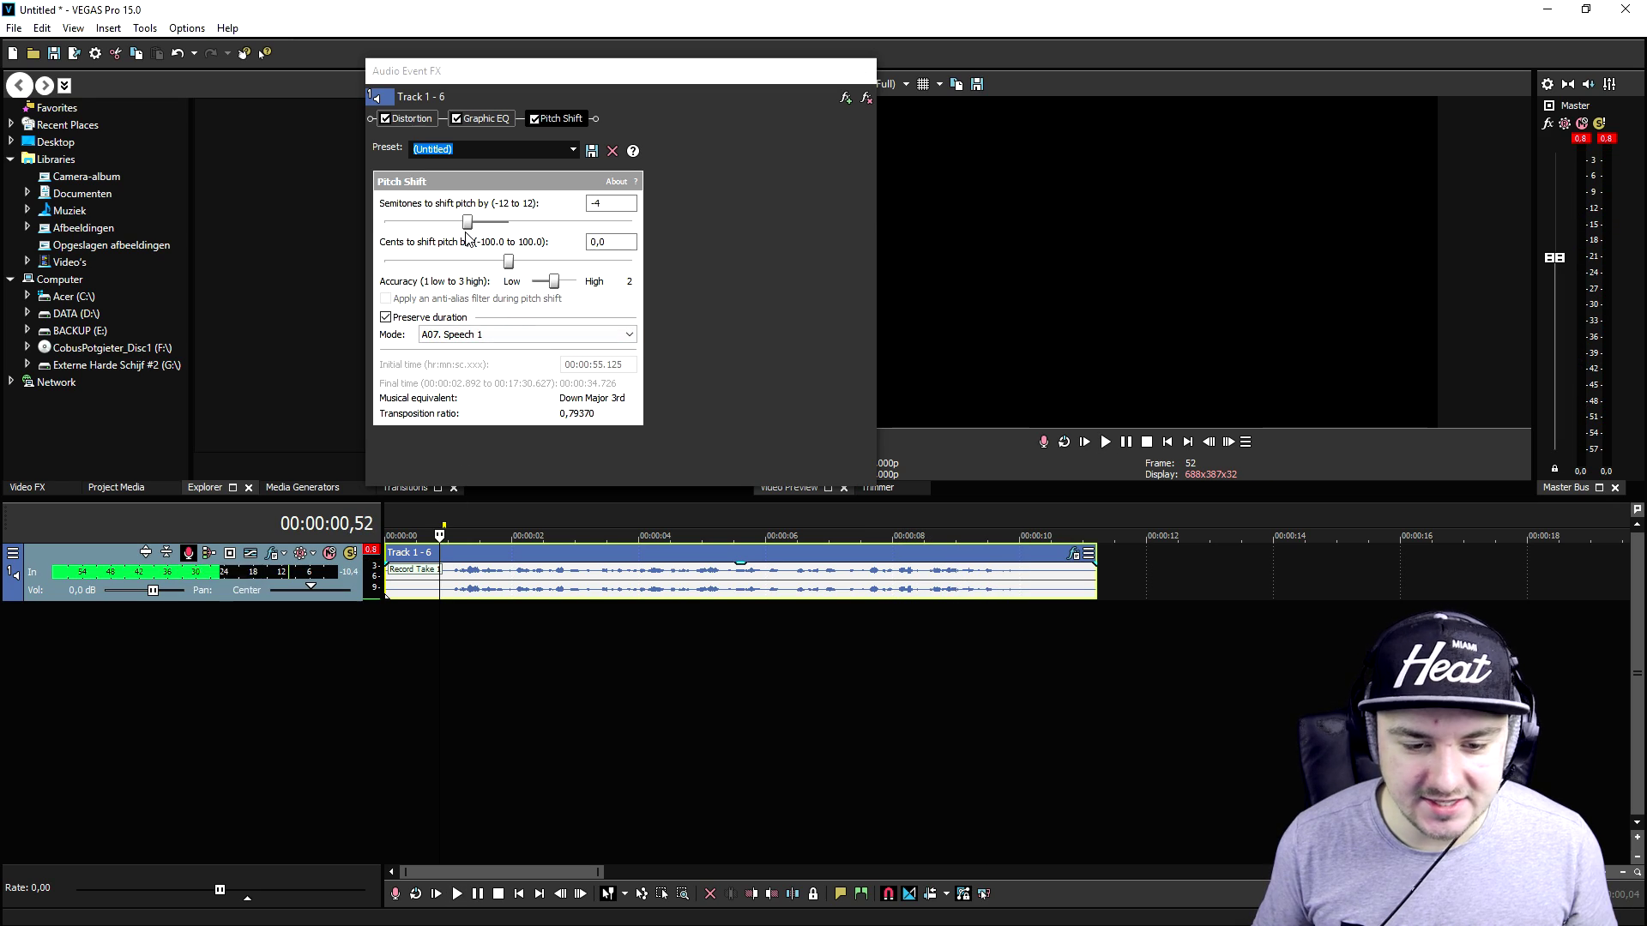
drag(470, 228, 491, 230)
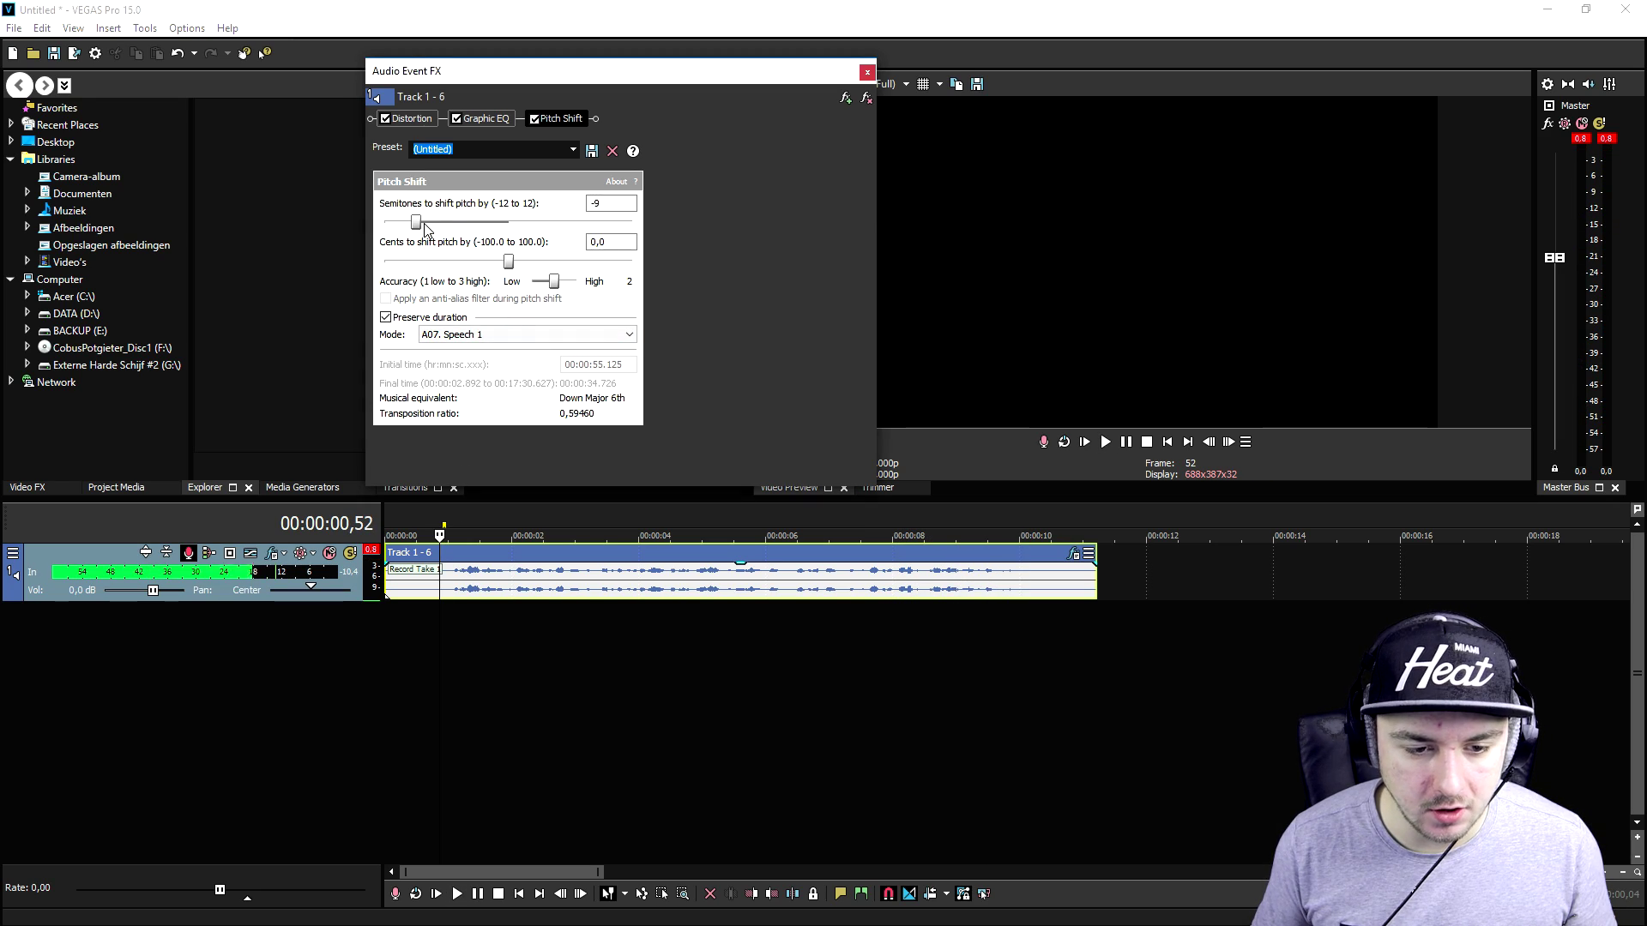
key(space)
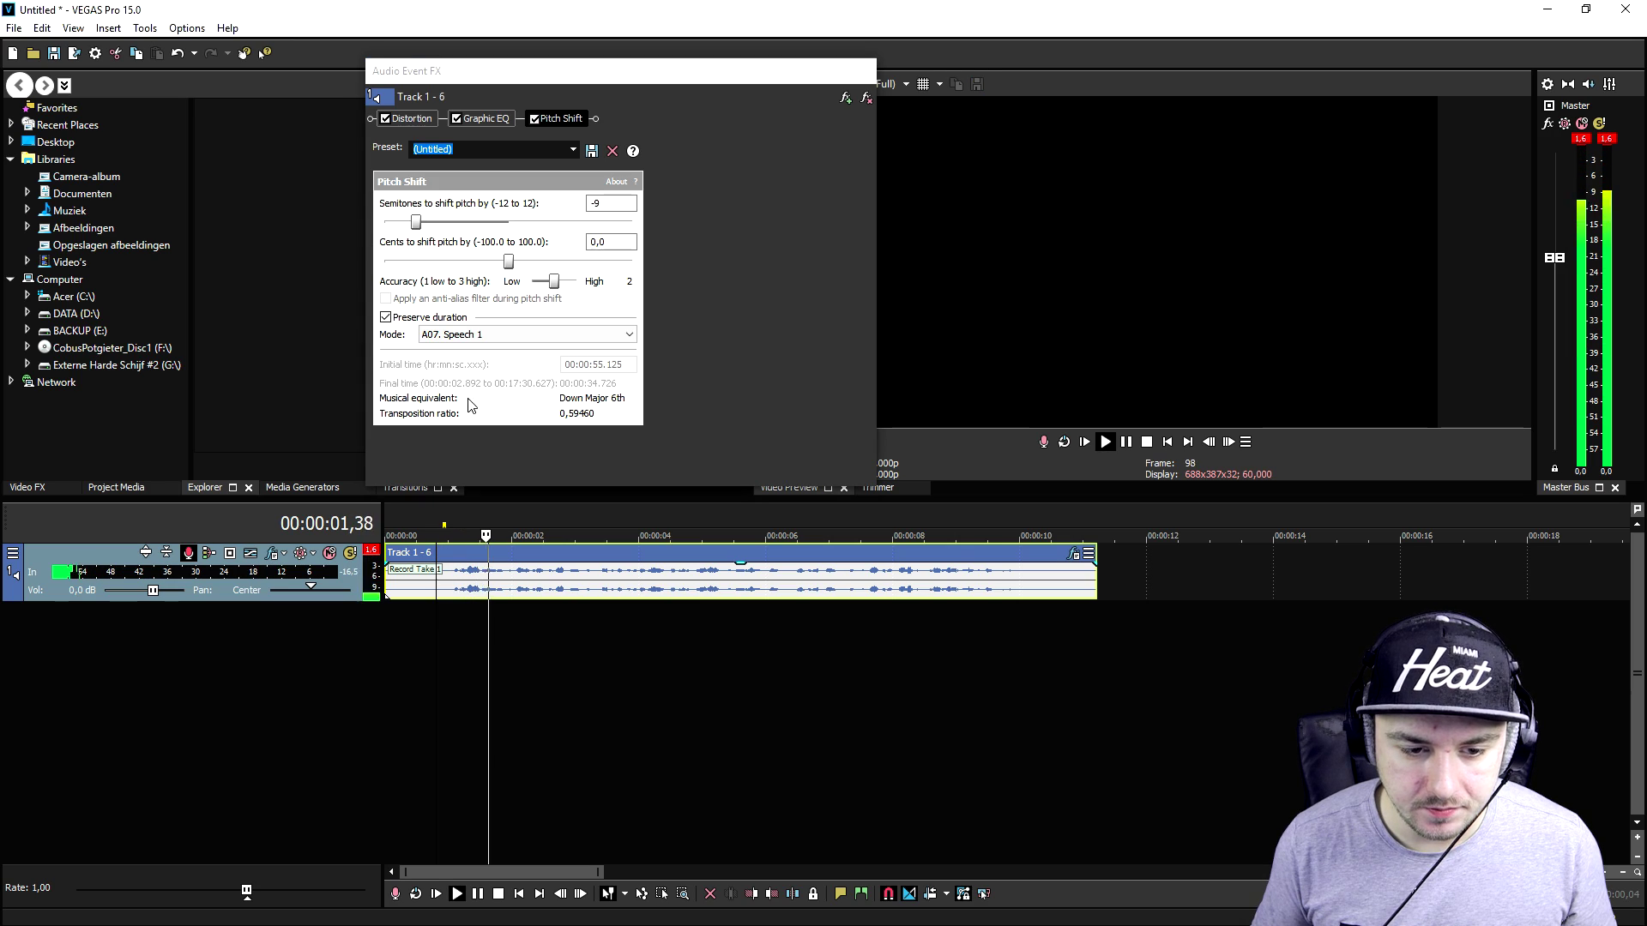
key(space)
Step: Set the pitch shift to +6 semitones (Up Tritone), preview it, and reopen the plug-in list
drag(416, 223, 583, 226)
key(space)
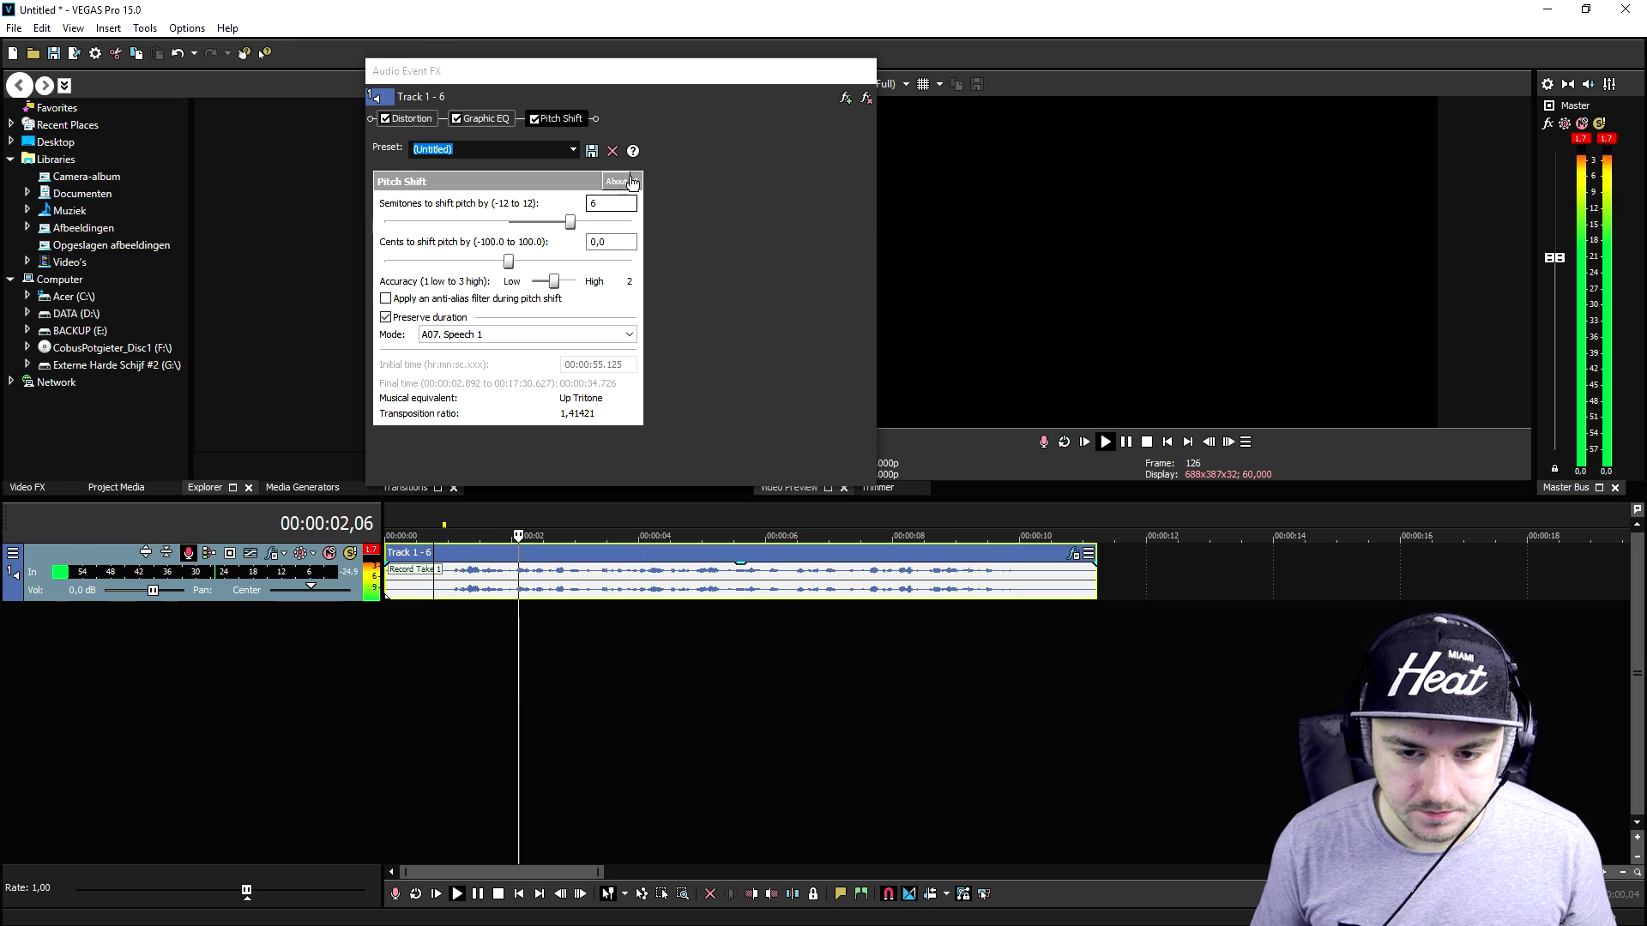
key(space)
click(844, 96)
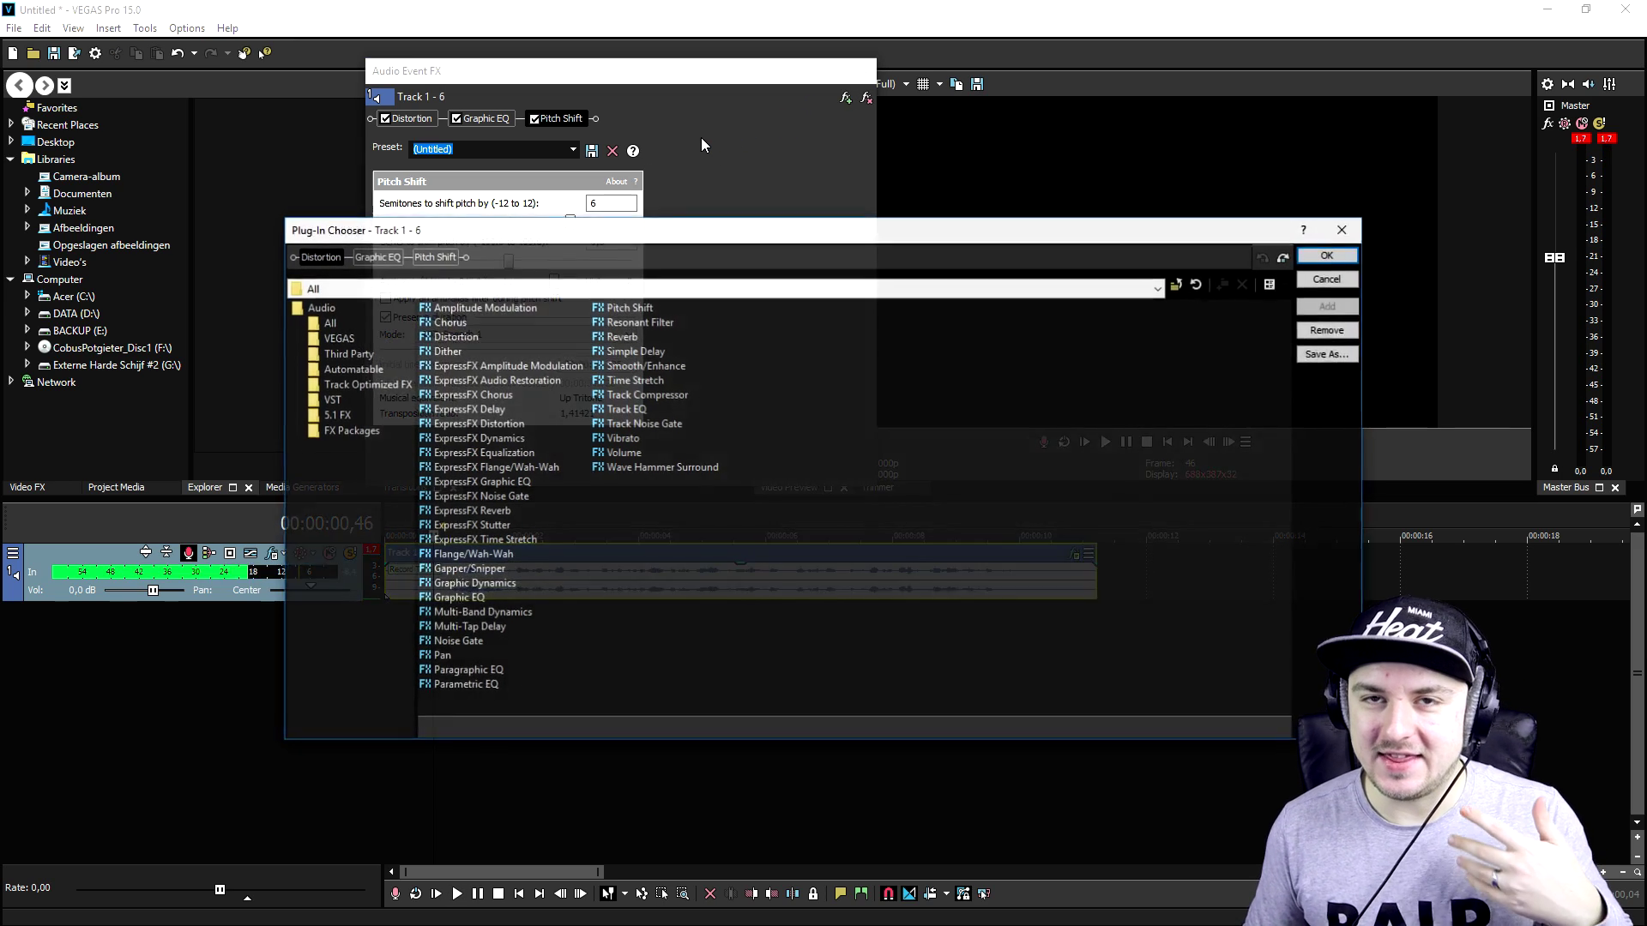
Step: Replace Pitch Shift with Reverb so the chain reads Distortion, Graphic EQ, Reverb
click(1341, 226)
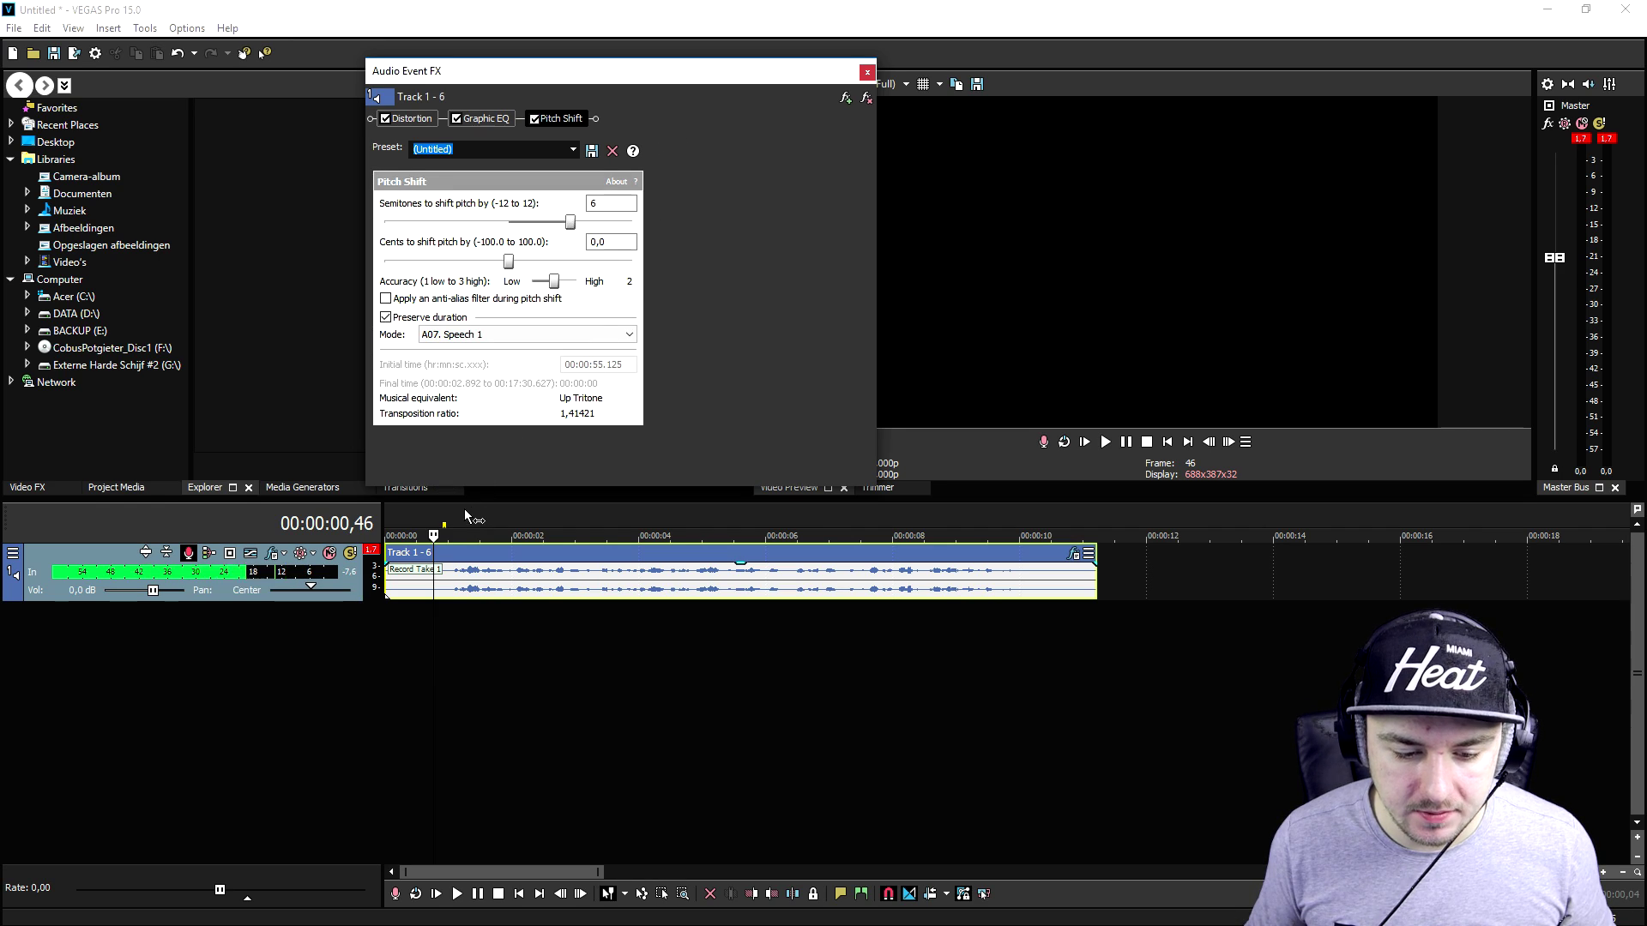
click(867, 97)
click(845, 97)
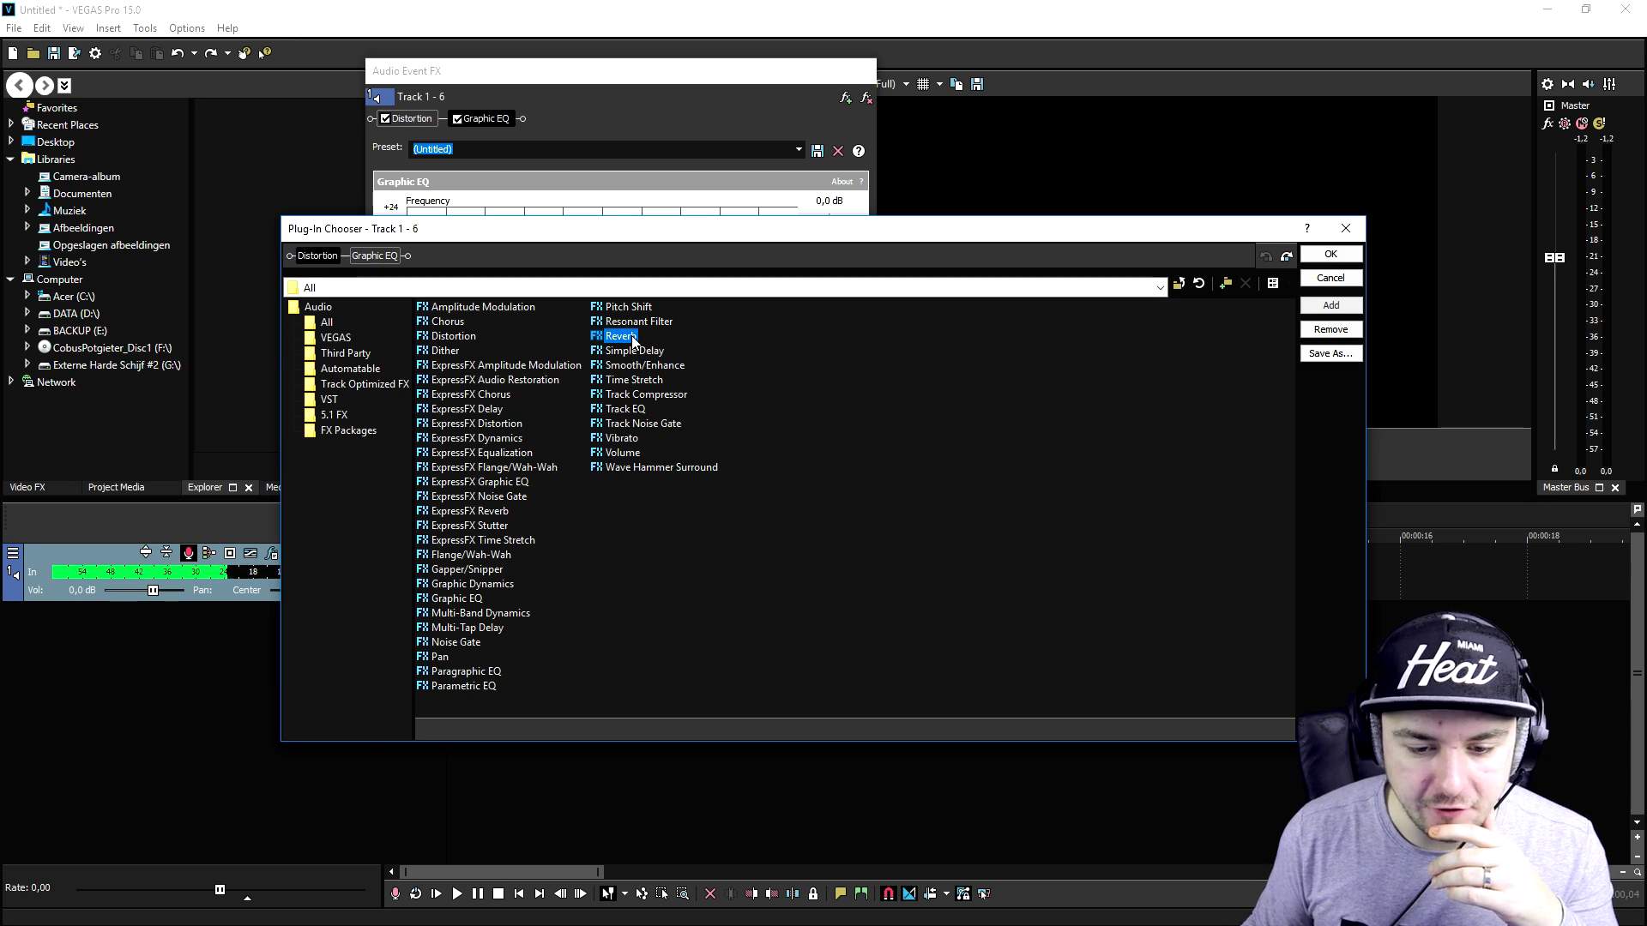
click(1330, 306)
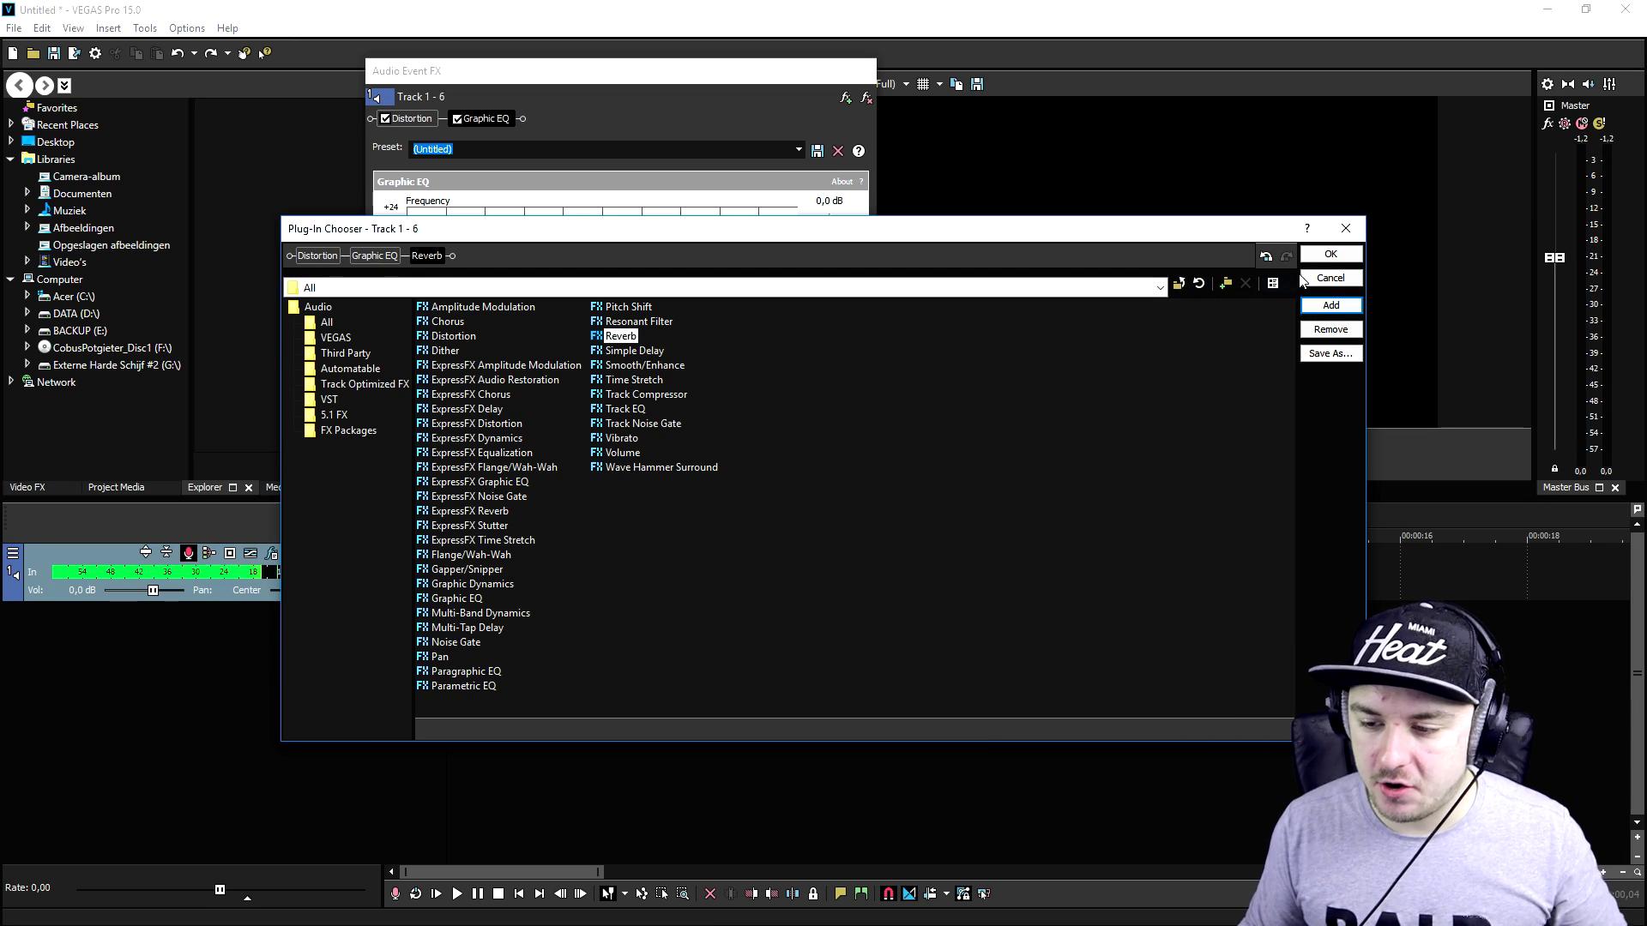
click(1329, 255)
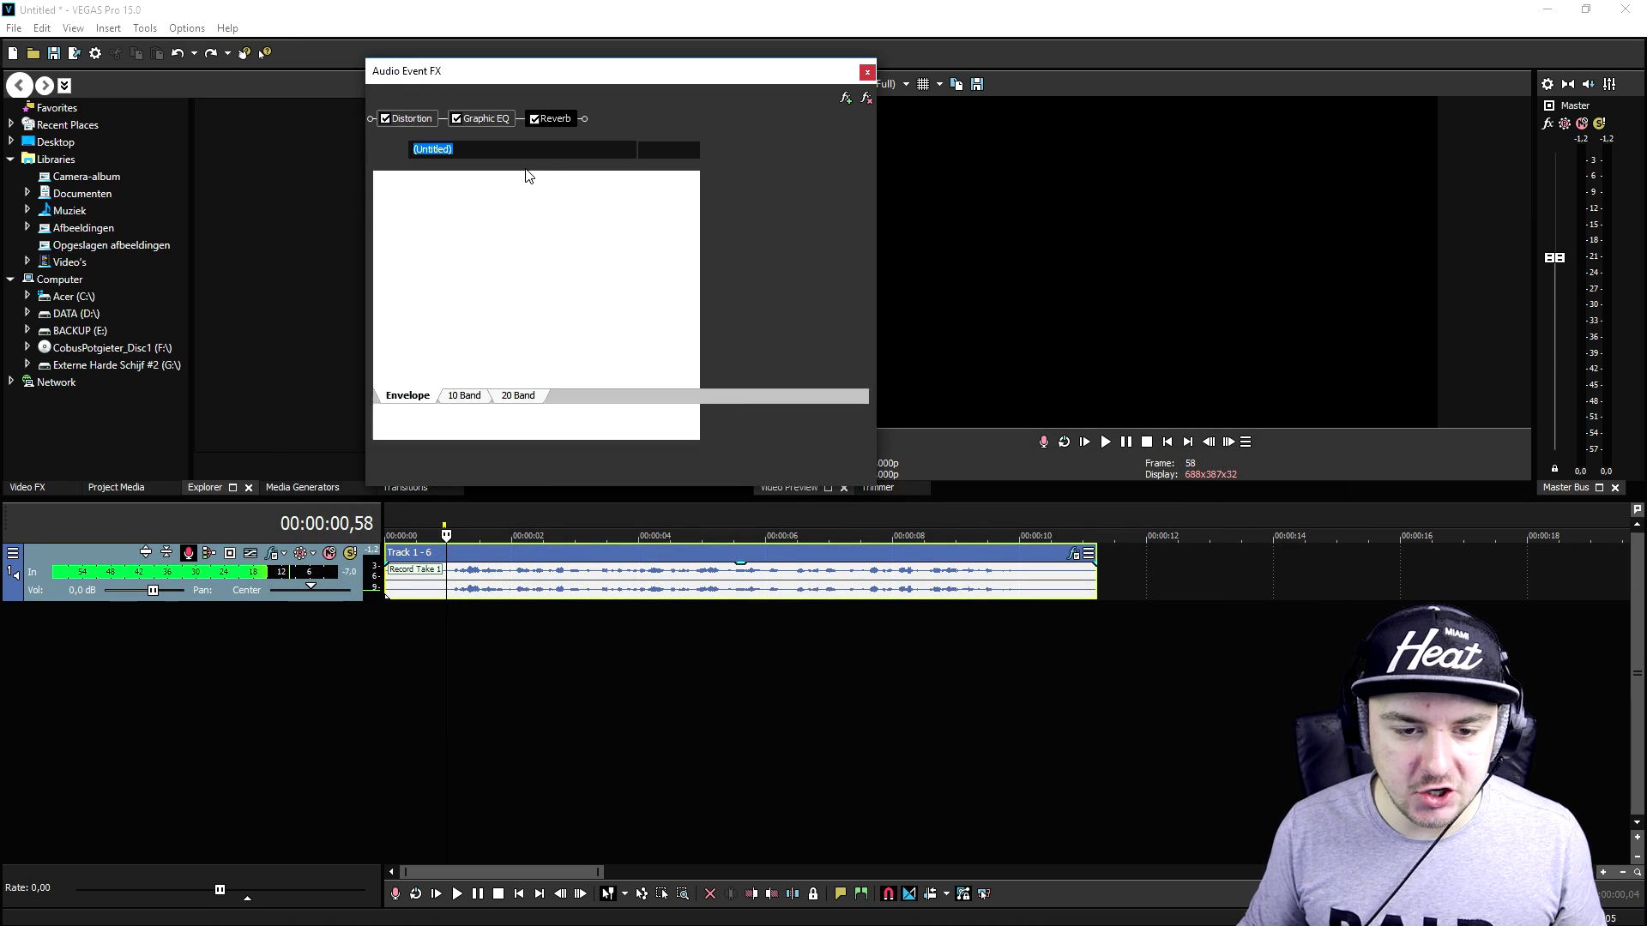
Step: Apply the [Sys] Bright hall Reverb preset and play the clip to hear it
click(629, 151)
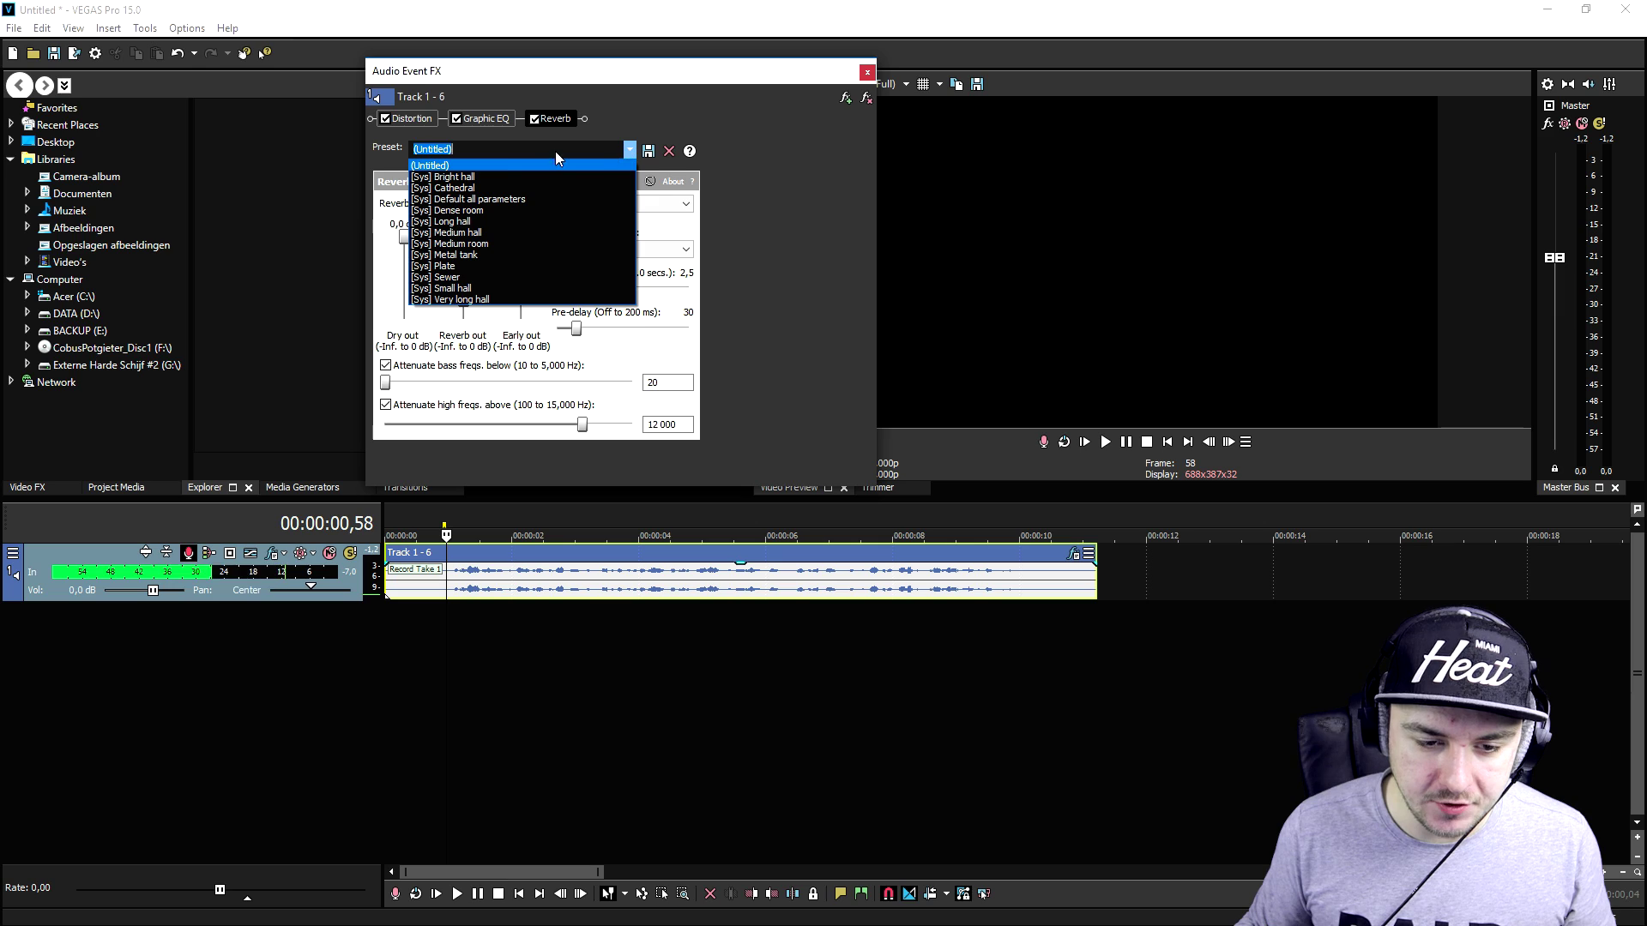
click(482, 177)
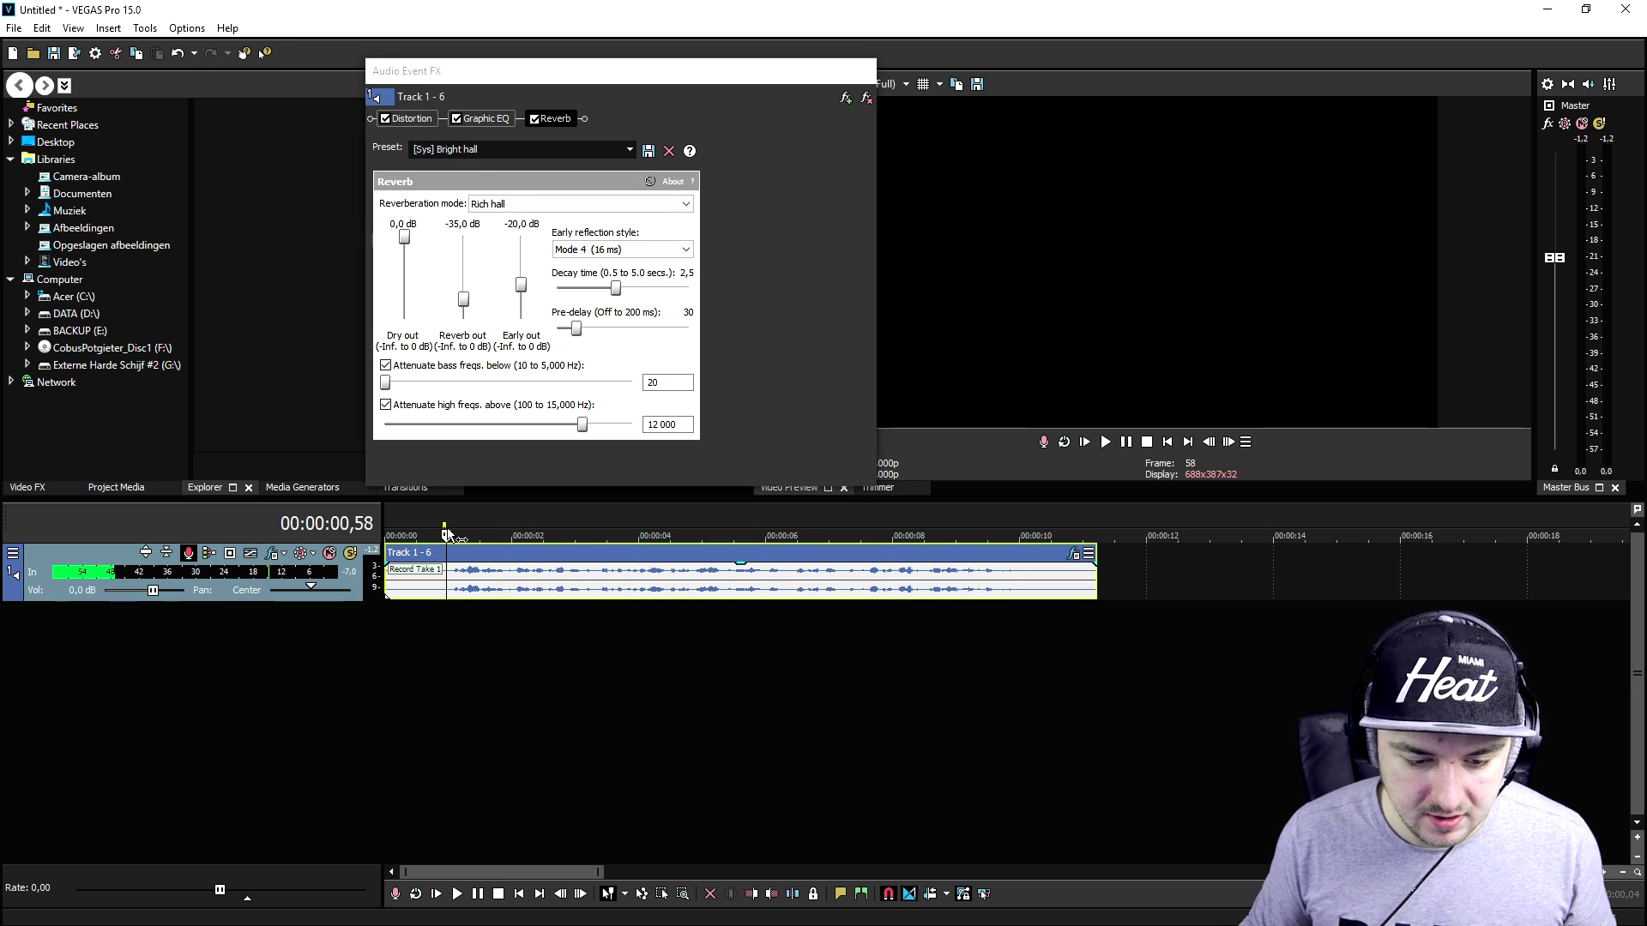
key(space)
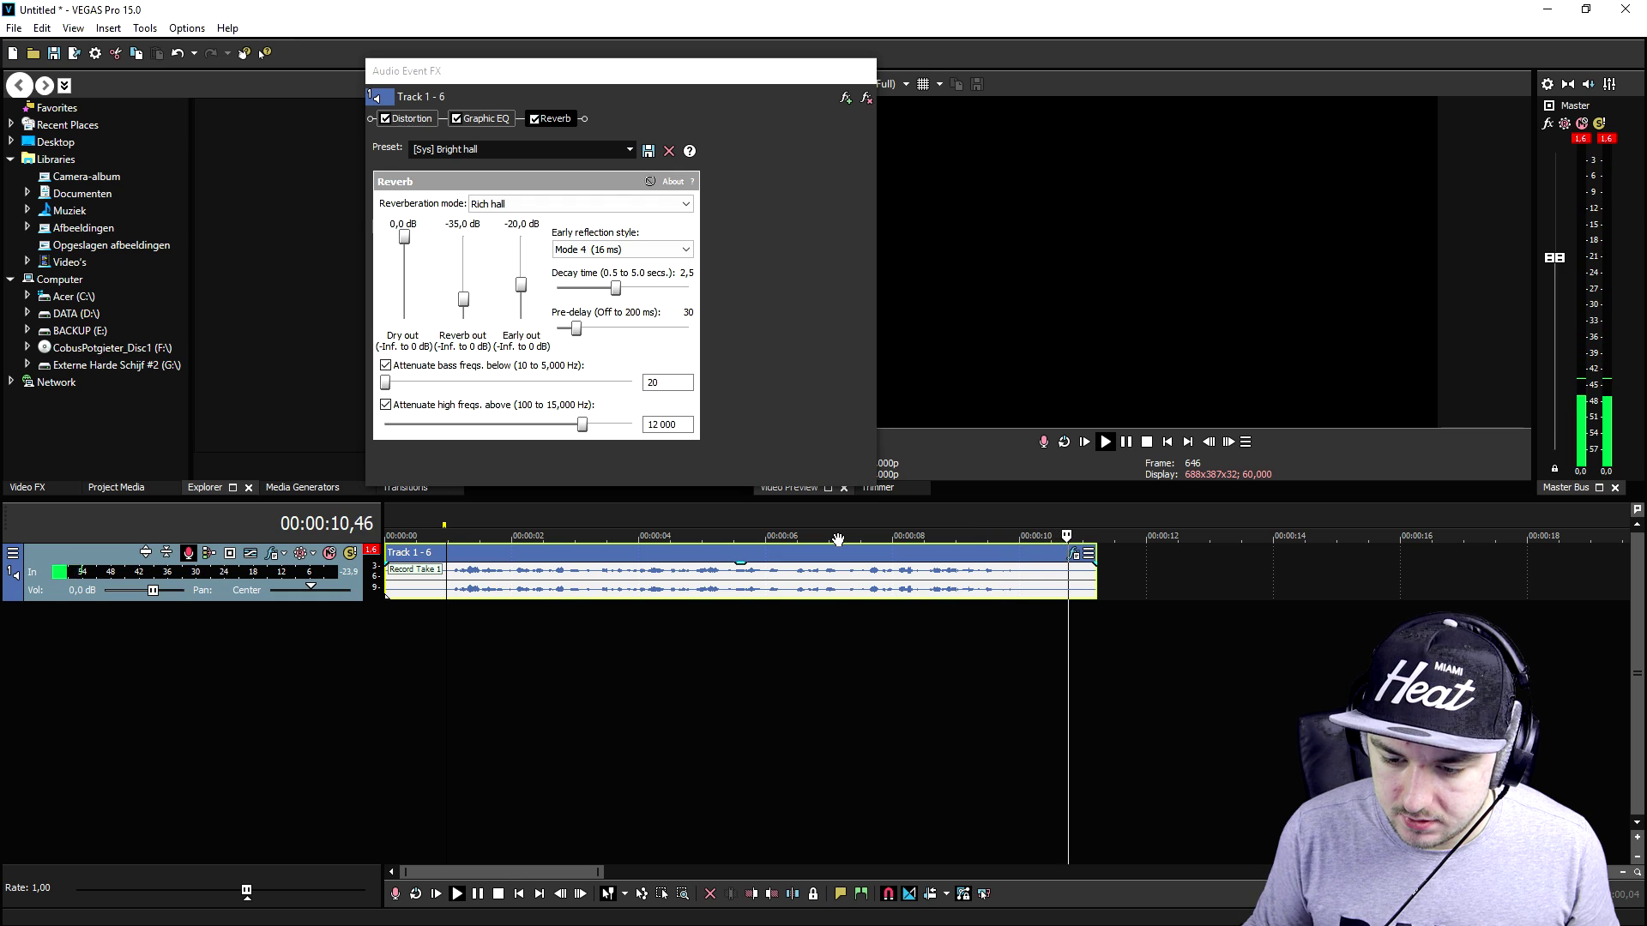
click(629, 150)
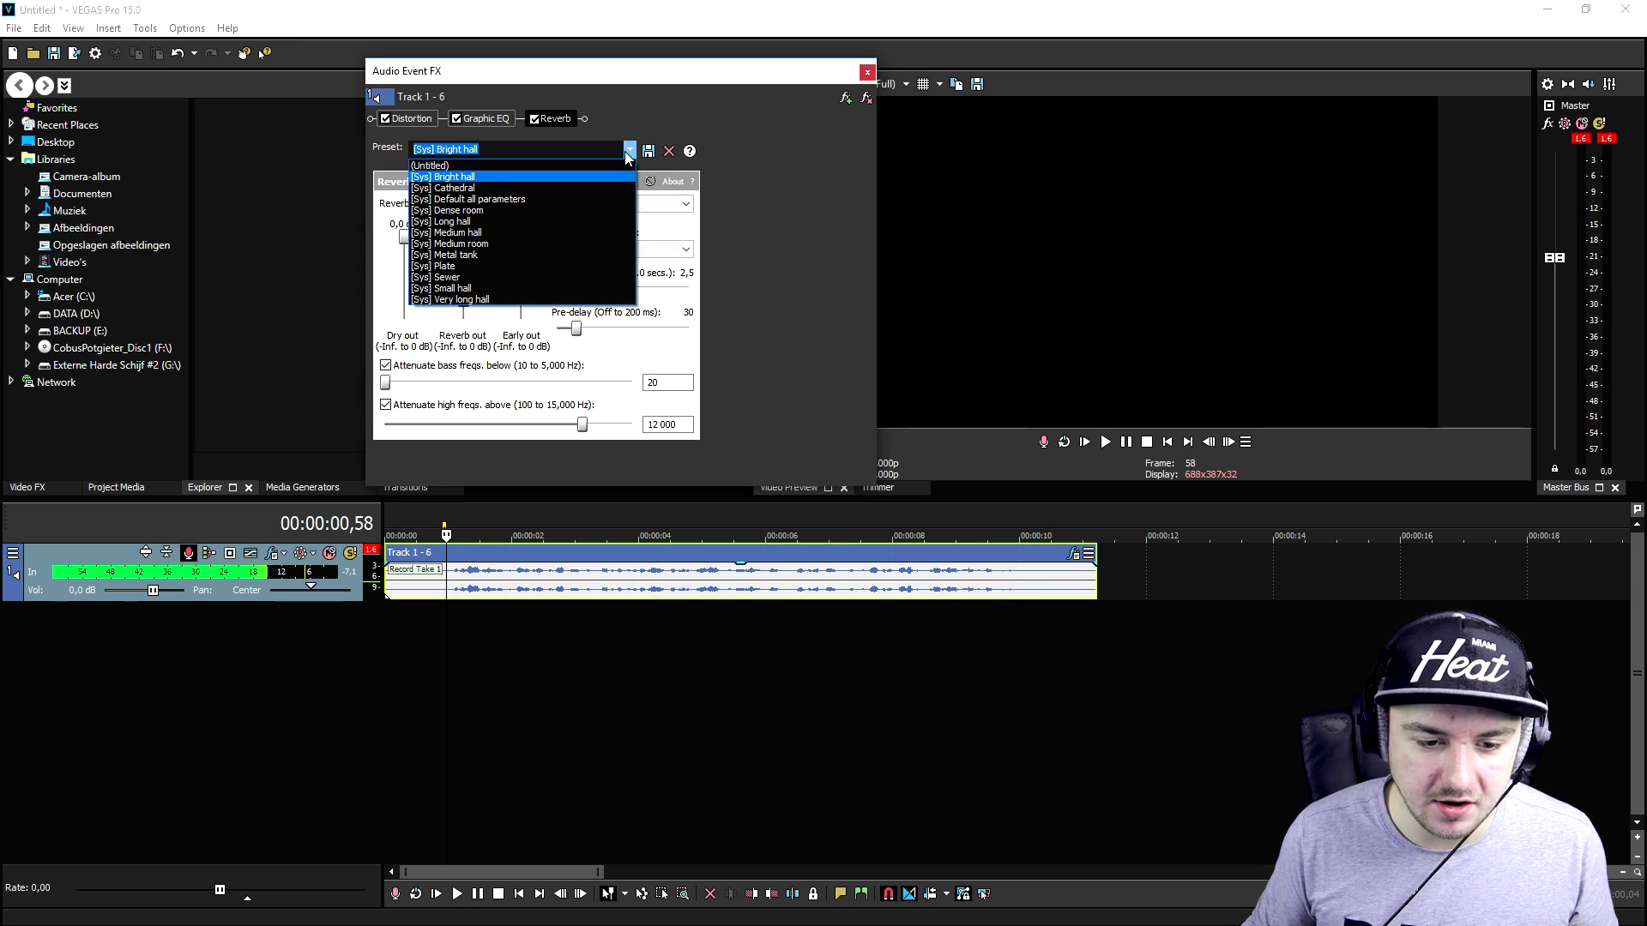
Step: Switch the Reverb to the [Sys] Metal tank preset and play the clip to audition it
click(544, 254)
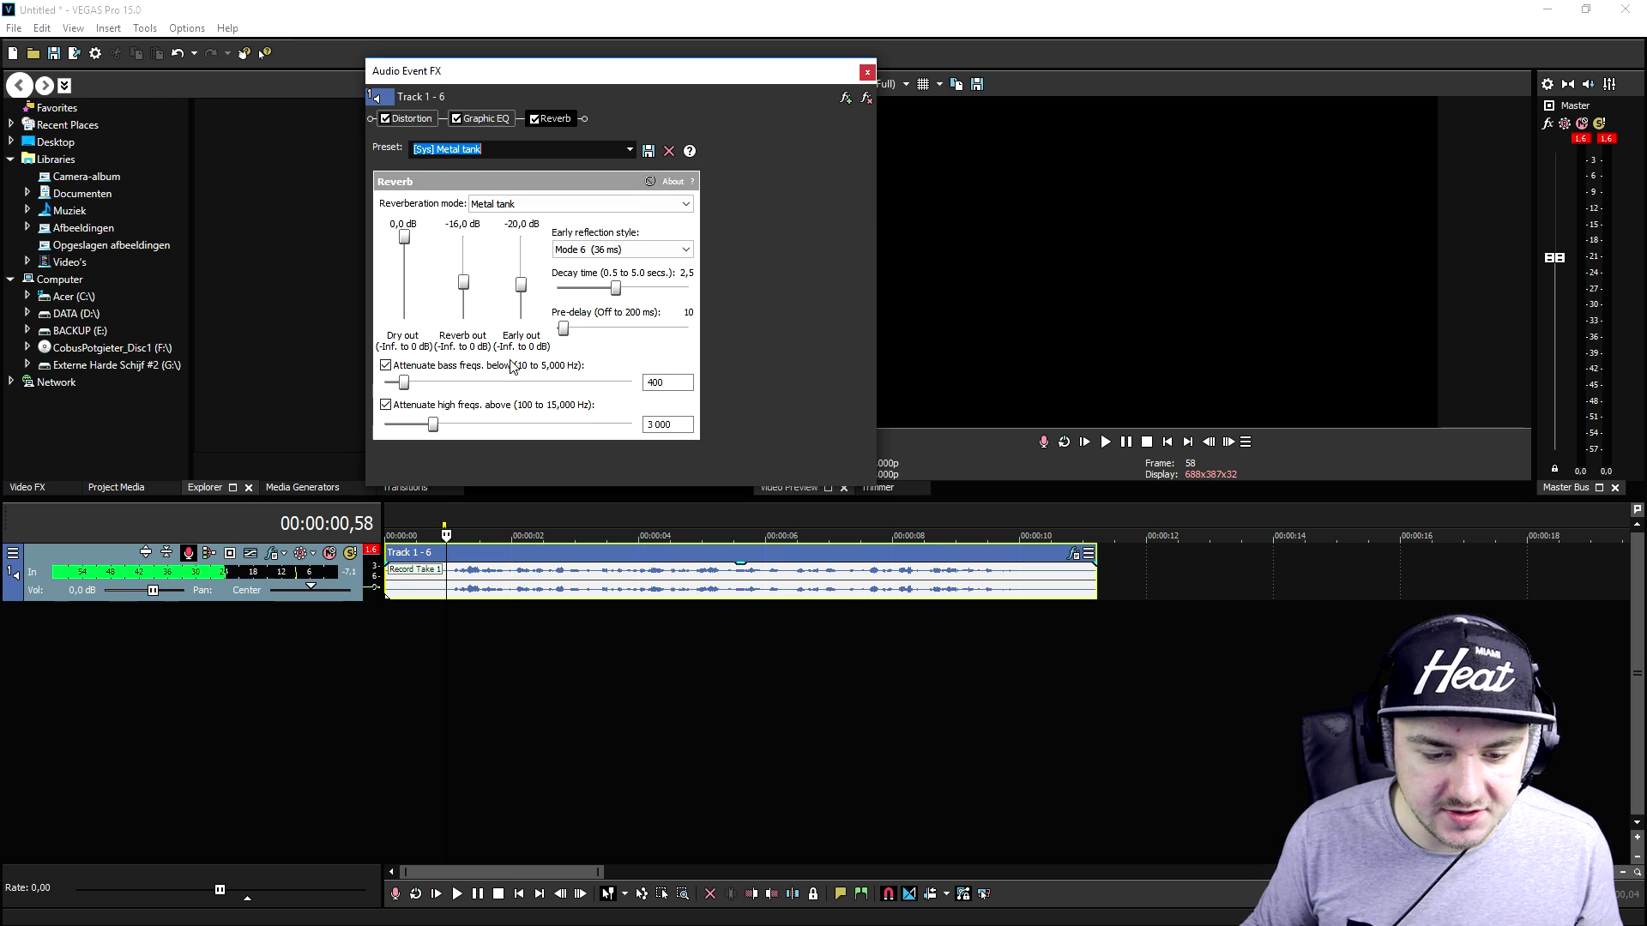
click(445, 513)
key(space)
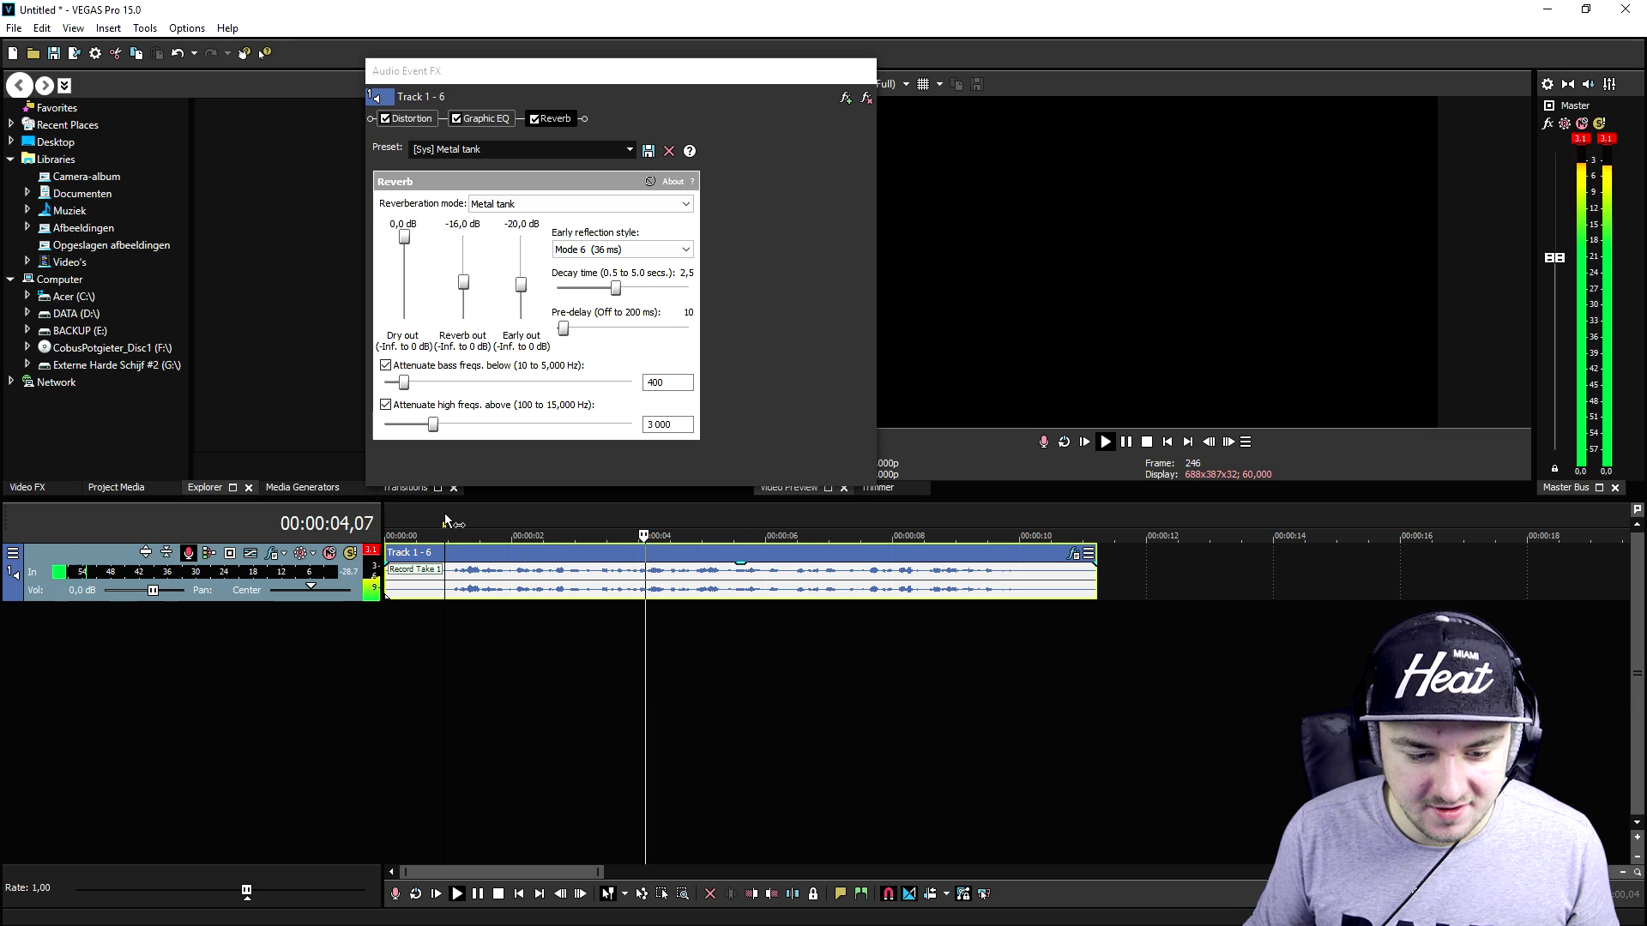
key(space)
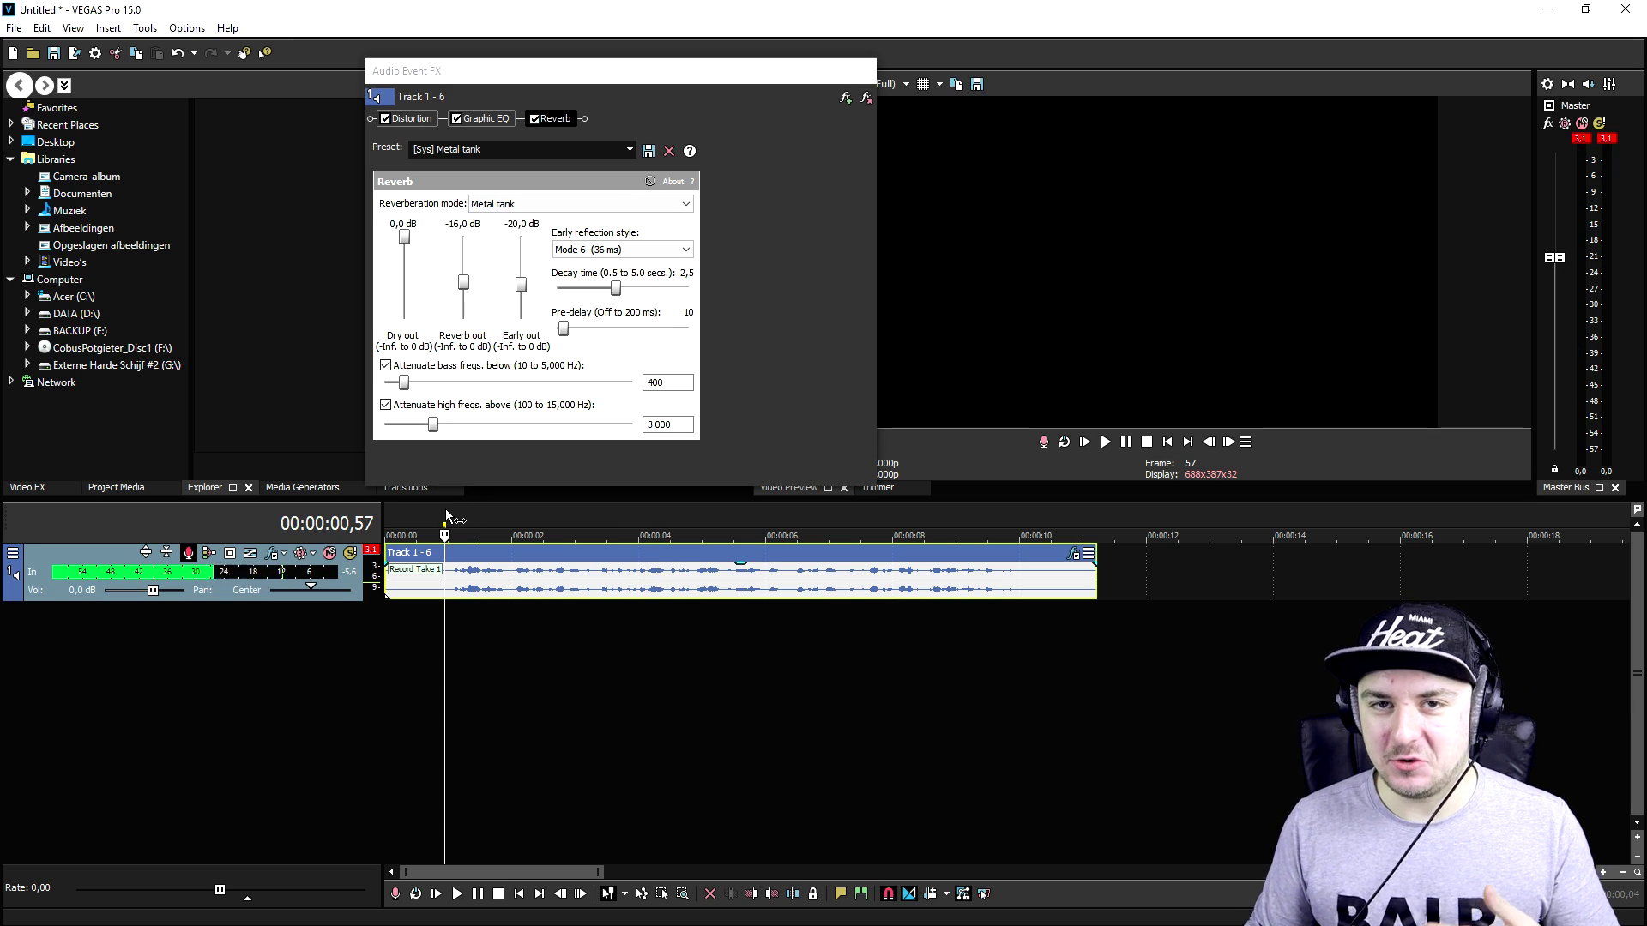
Step: Switch the Reverb to [Sys] Small hall and preview the clip with it
click(628, 150)
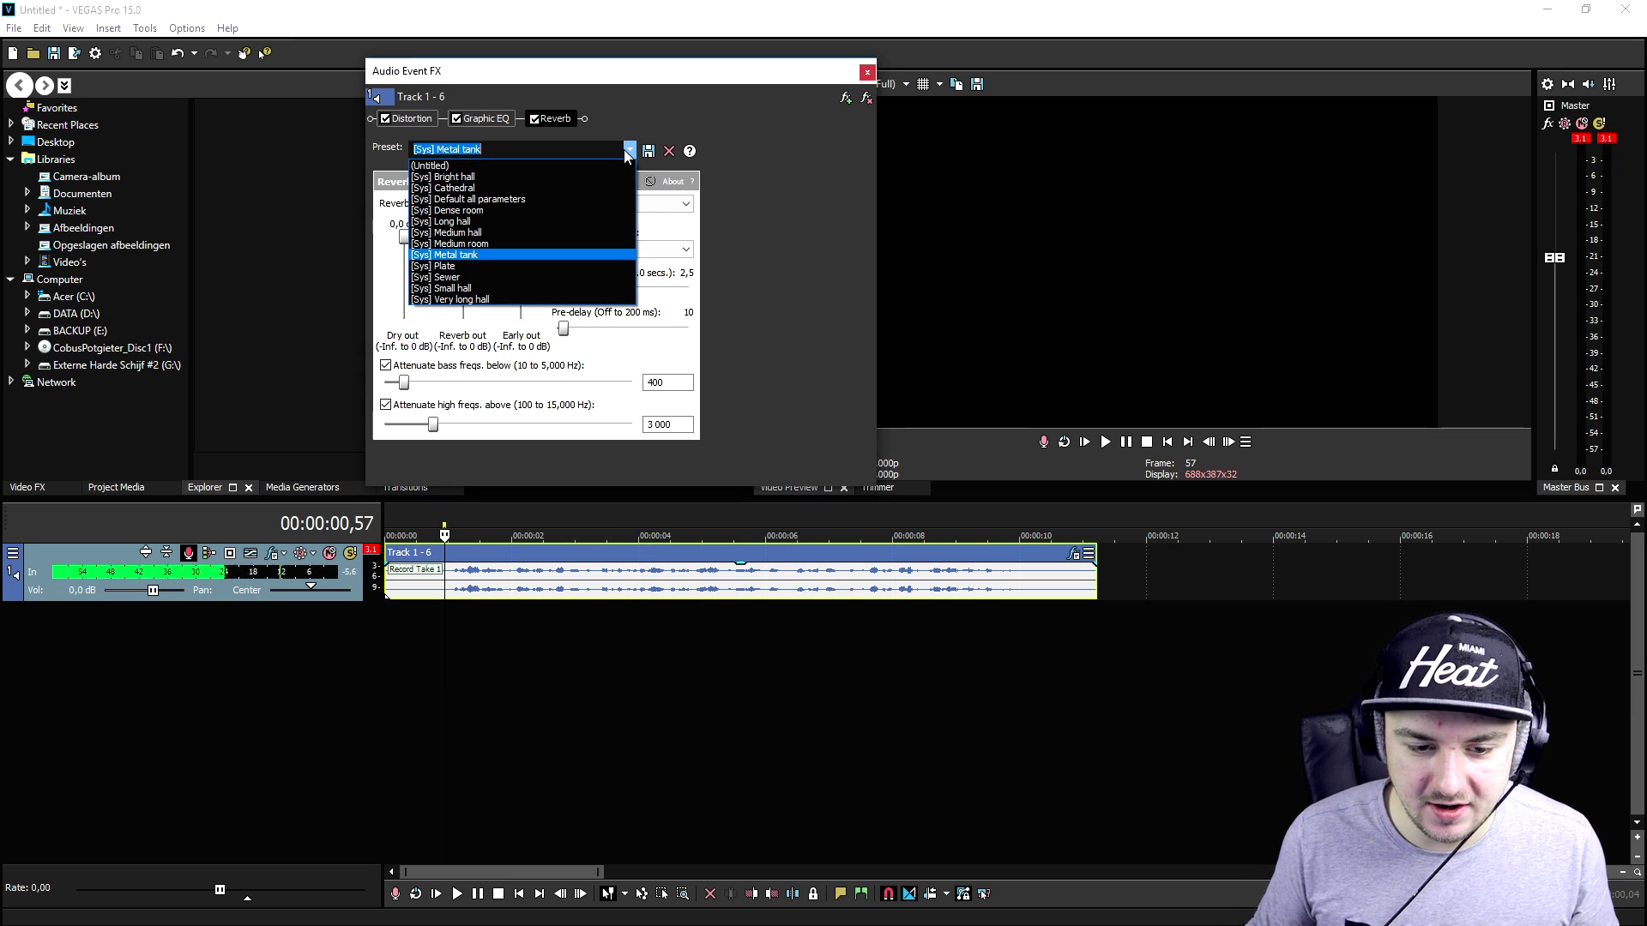
click(563, 285)
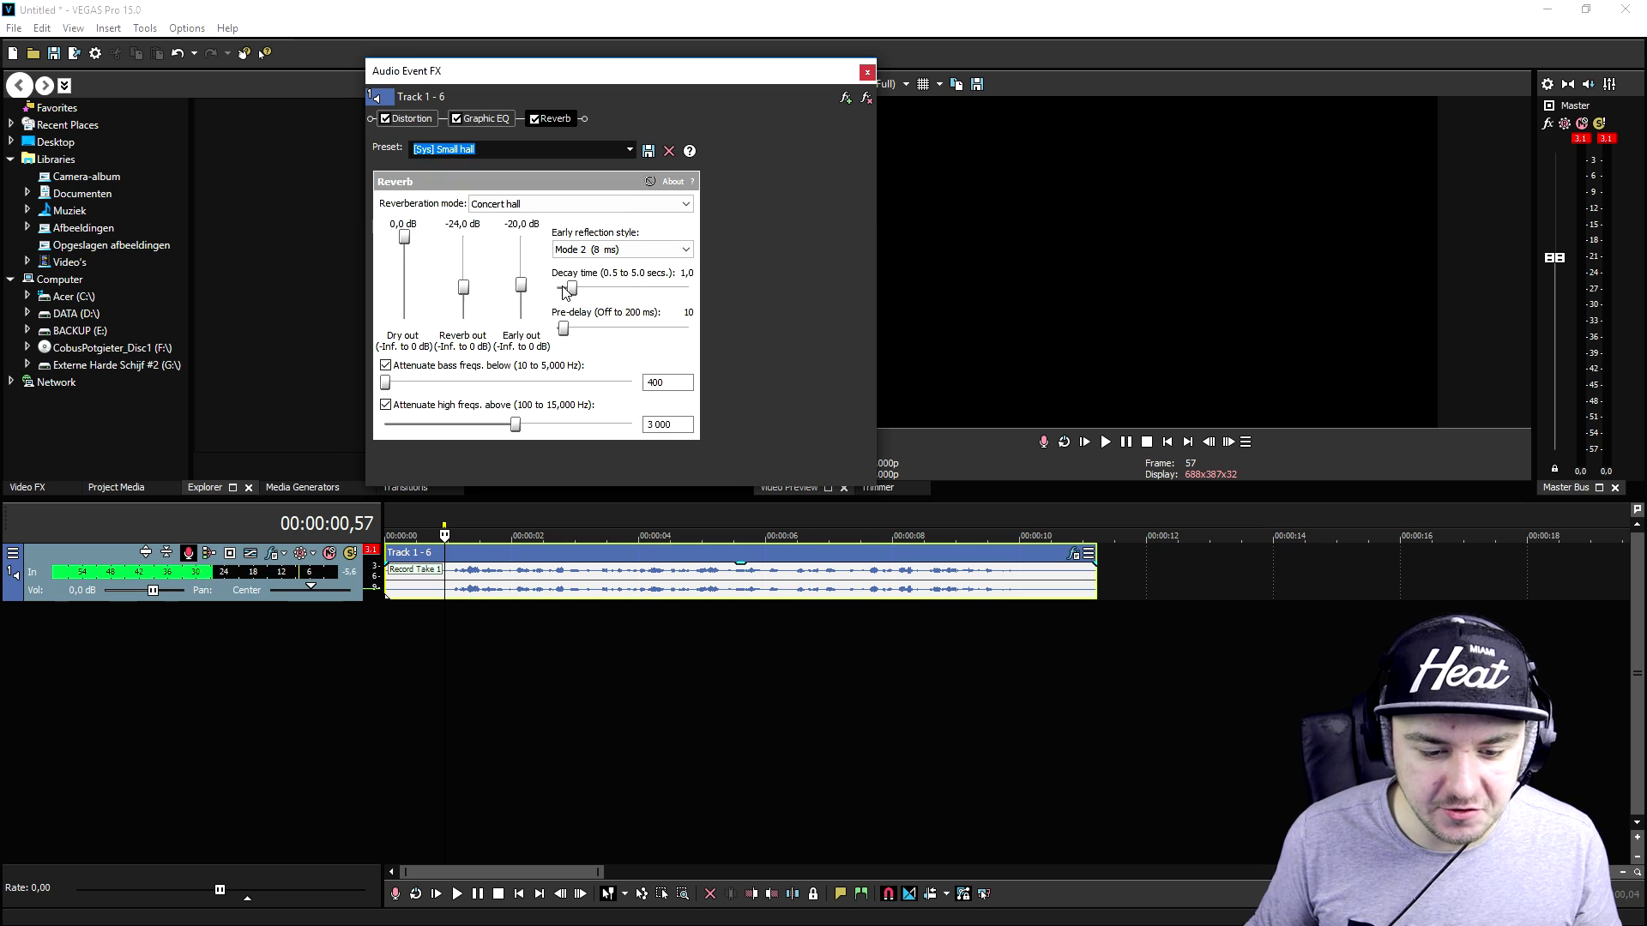
click(434, 502)
key(space)
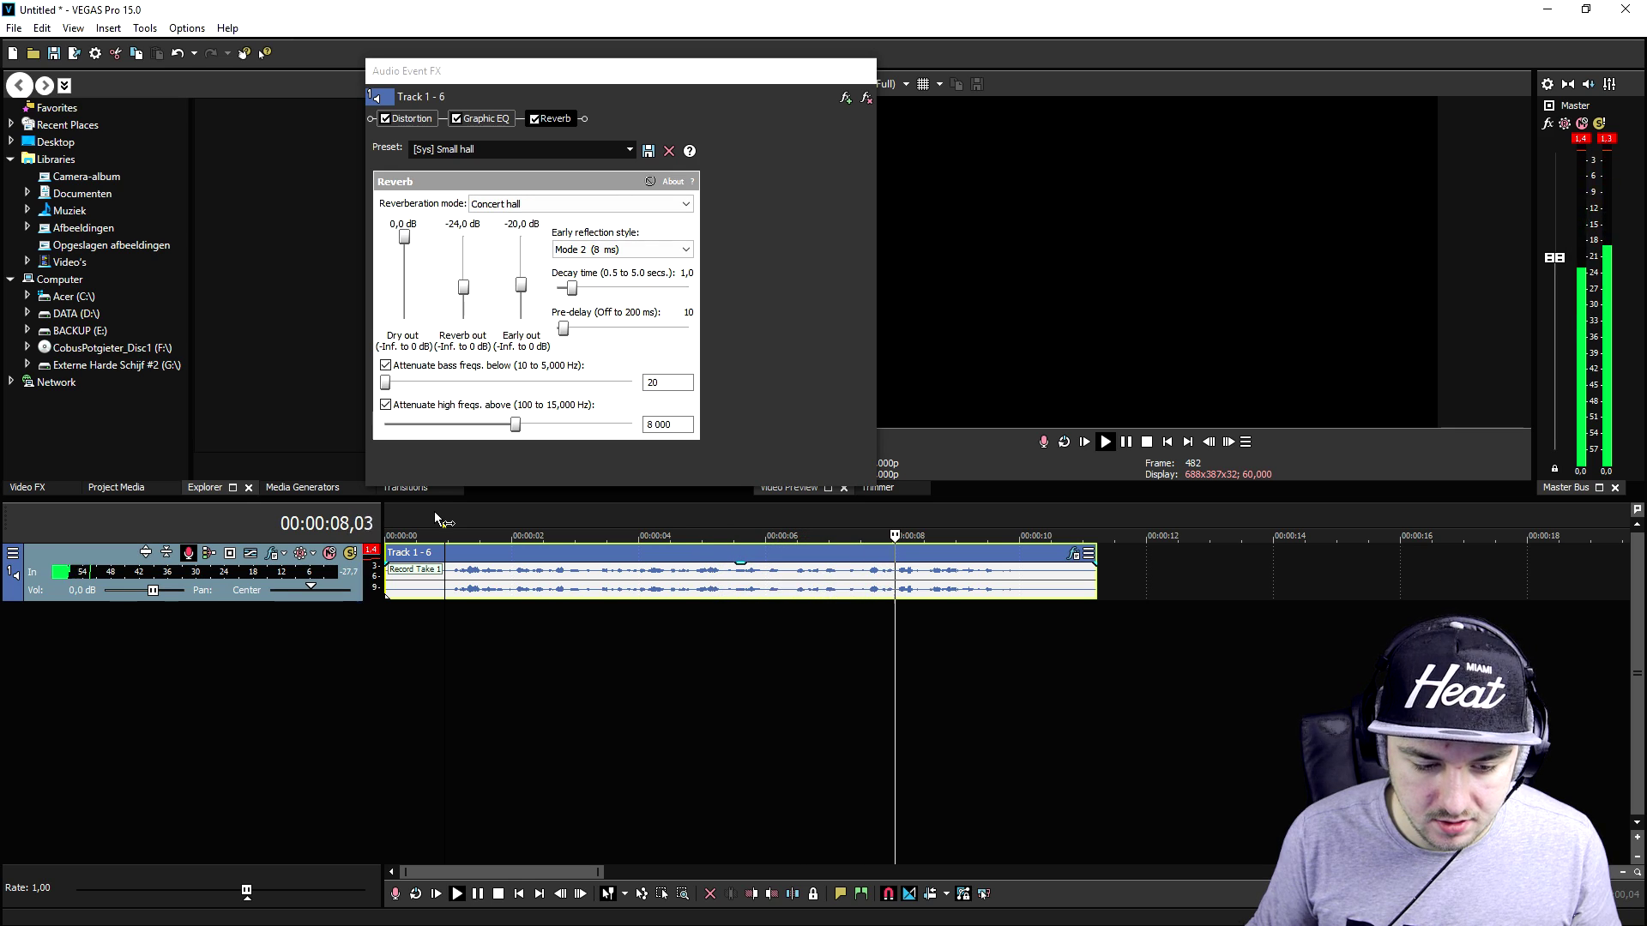
key(space)
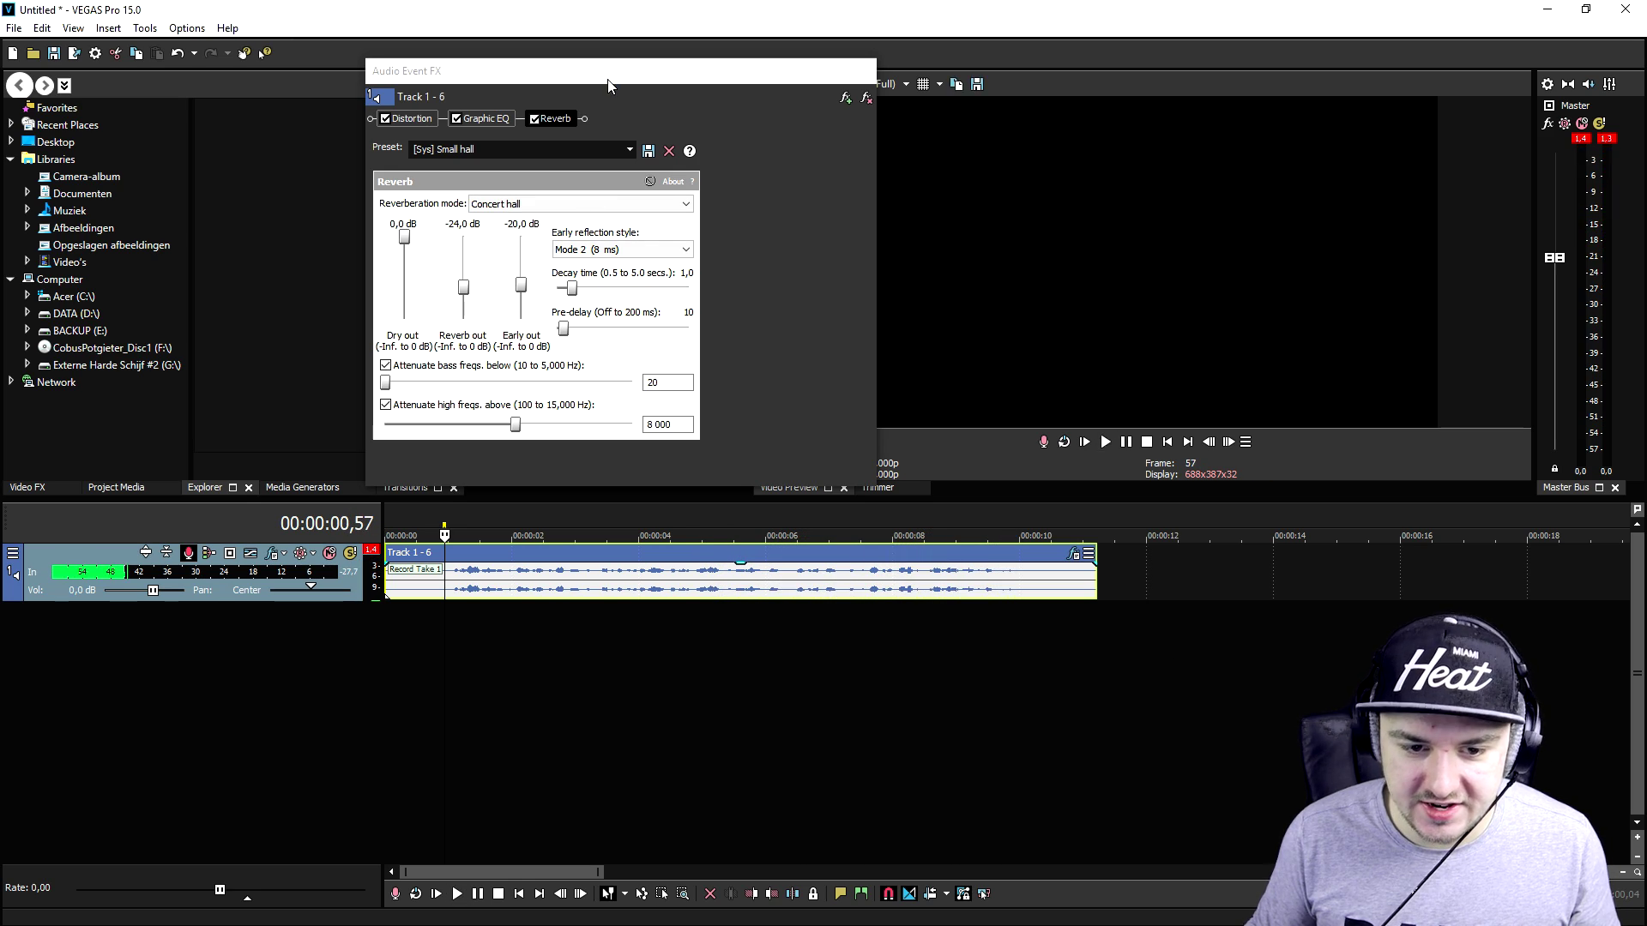
Step: Undo the three Reverb preset changes and the Reverb plug-in itself
key(Up)
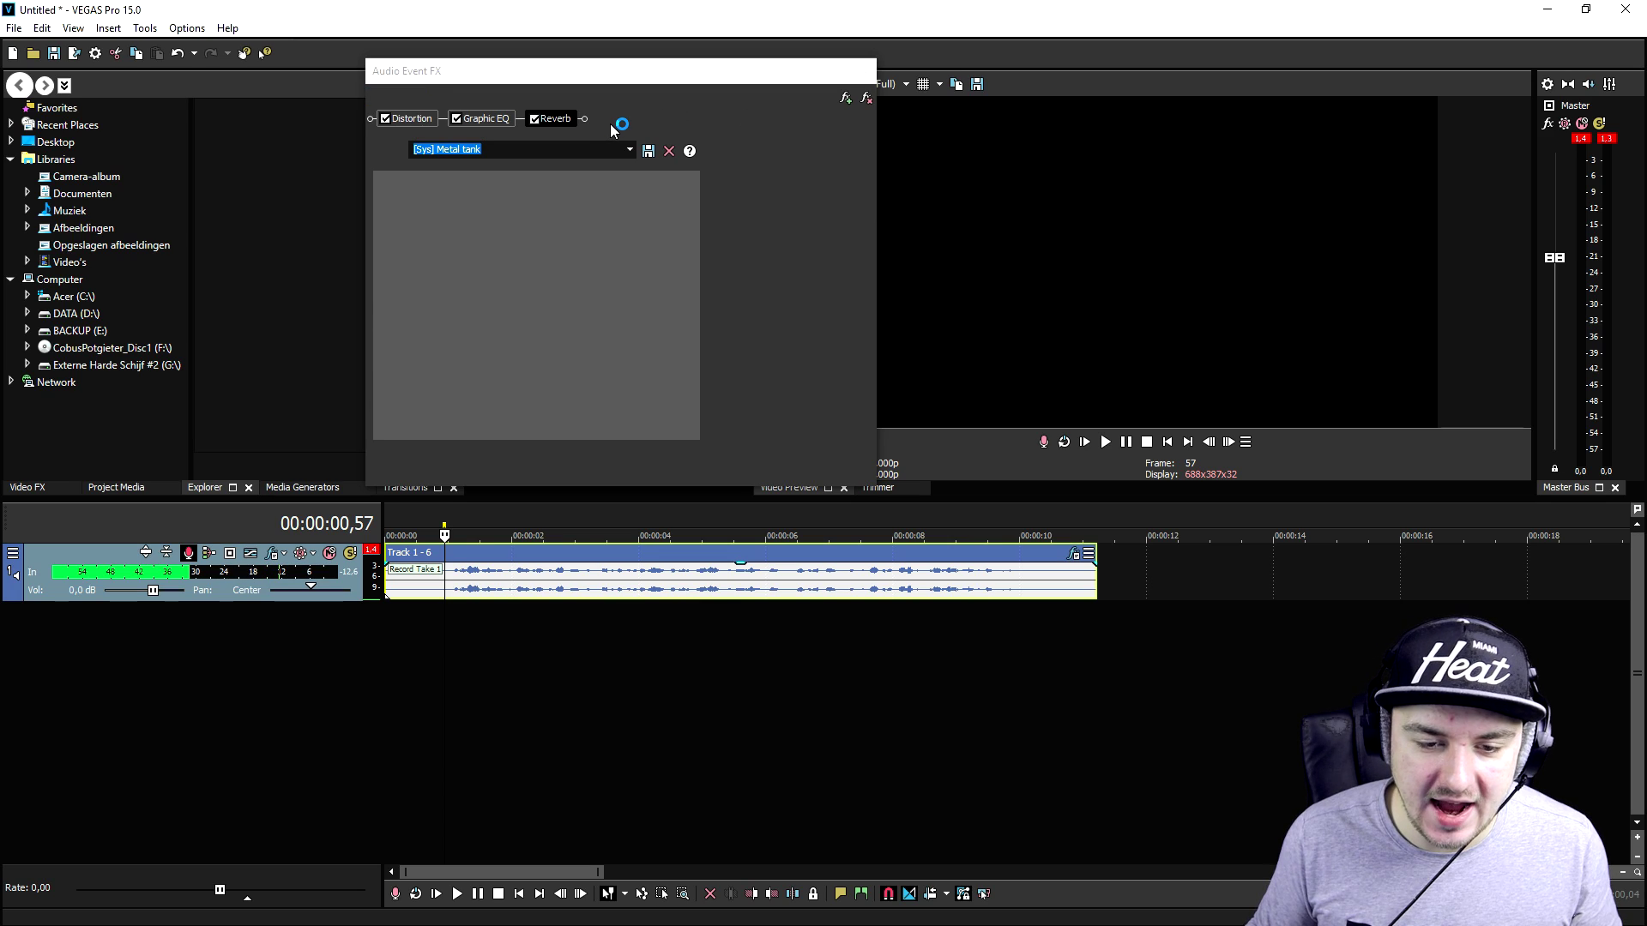
key(Up)
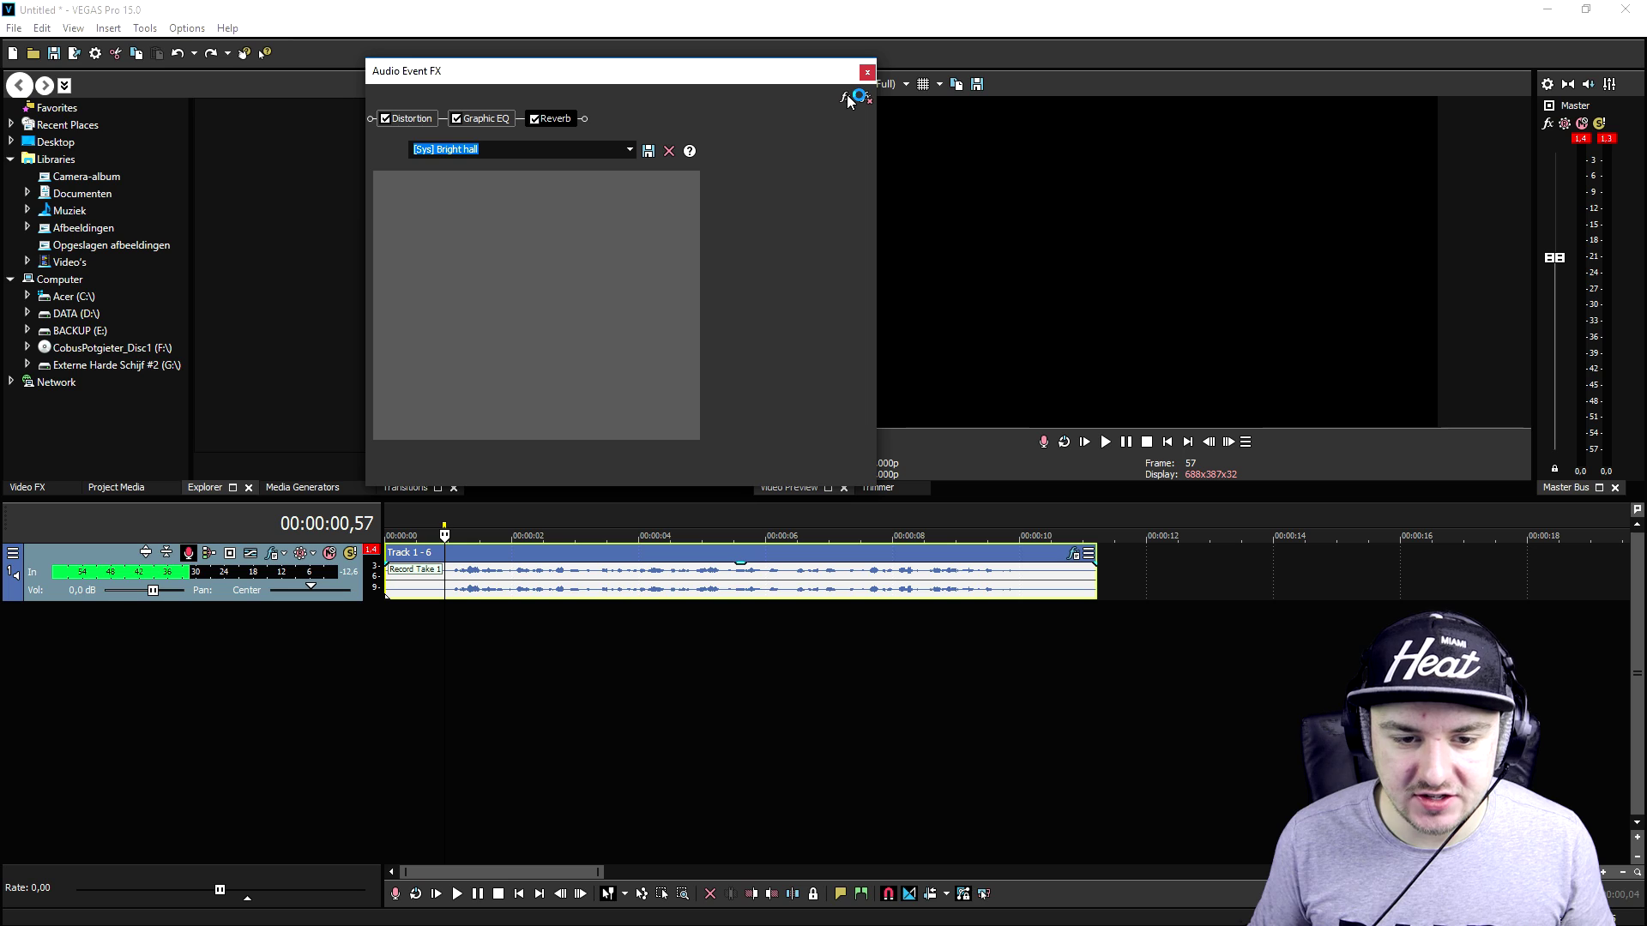
key(Up)
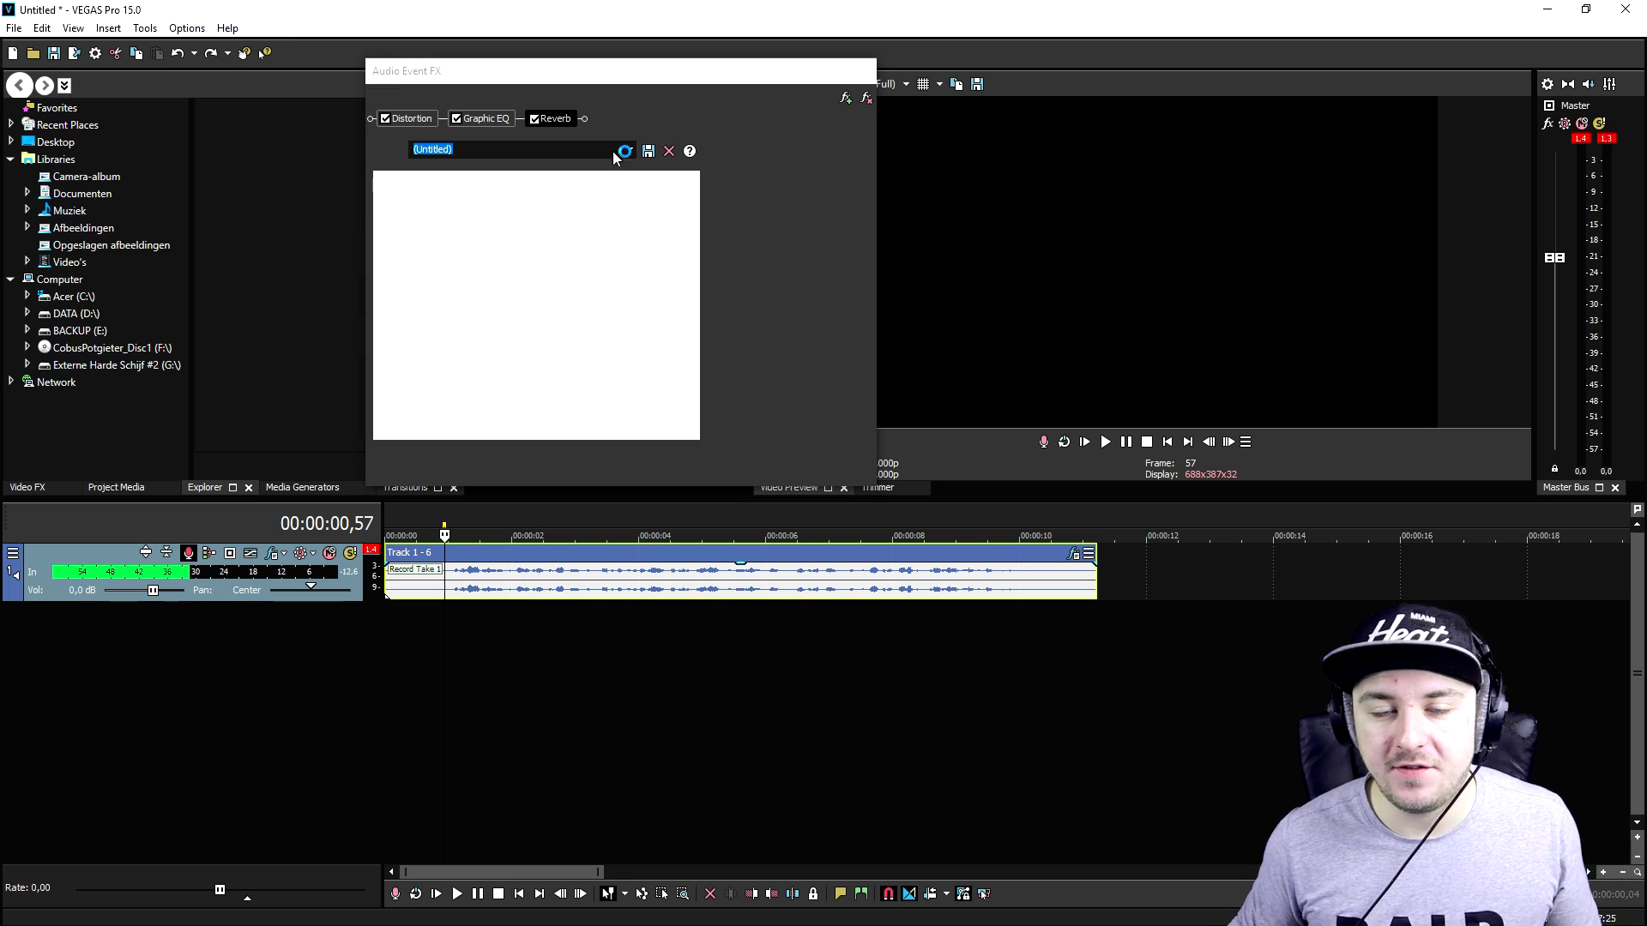
key(Delete)
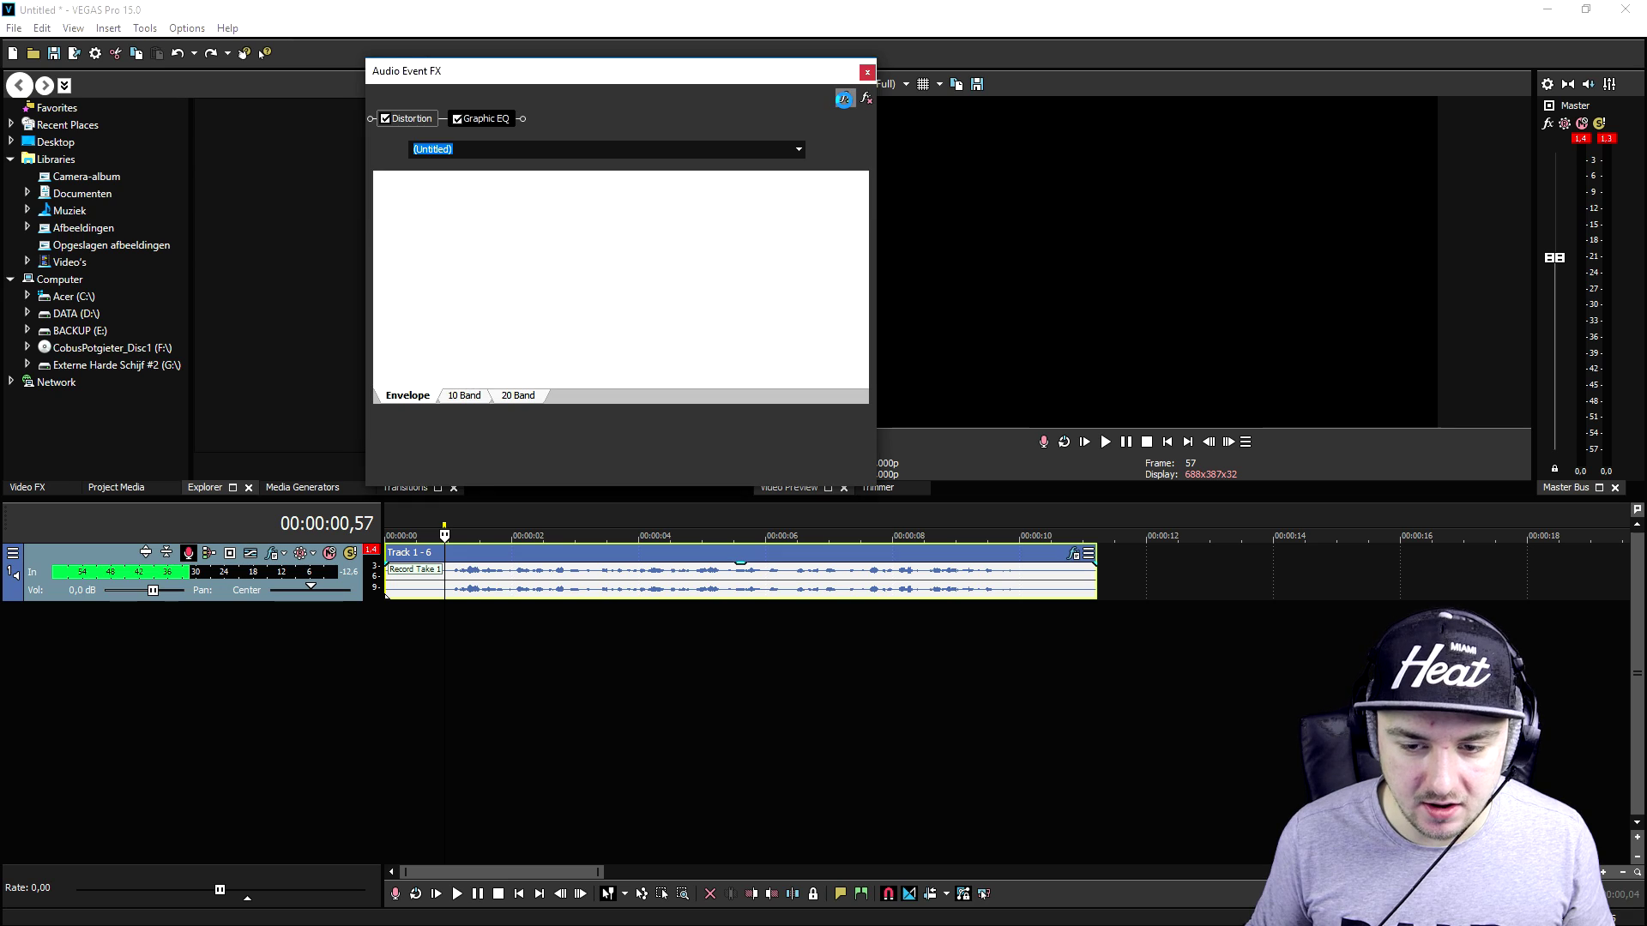
Step: Add Track Noise Gate to the chain after Graphic EQ
click(846, 101)
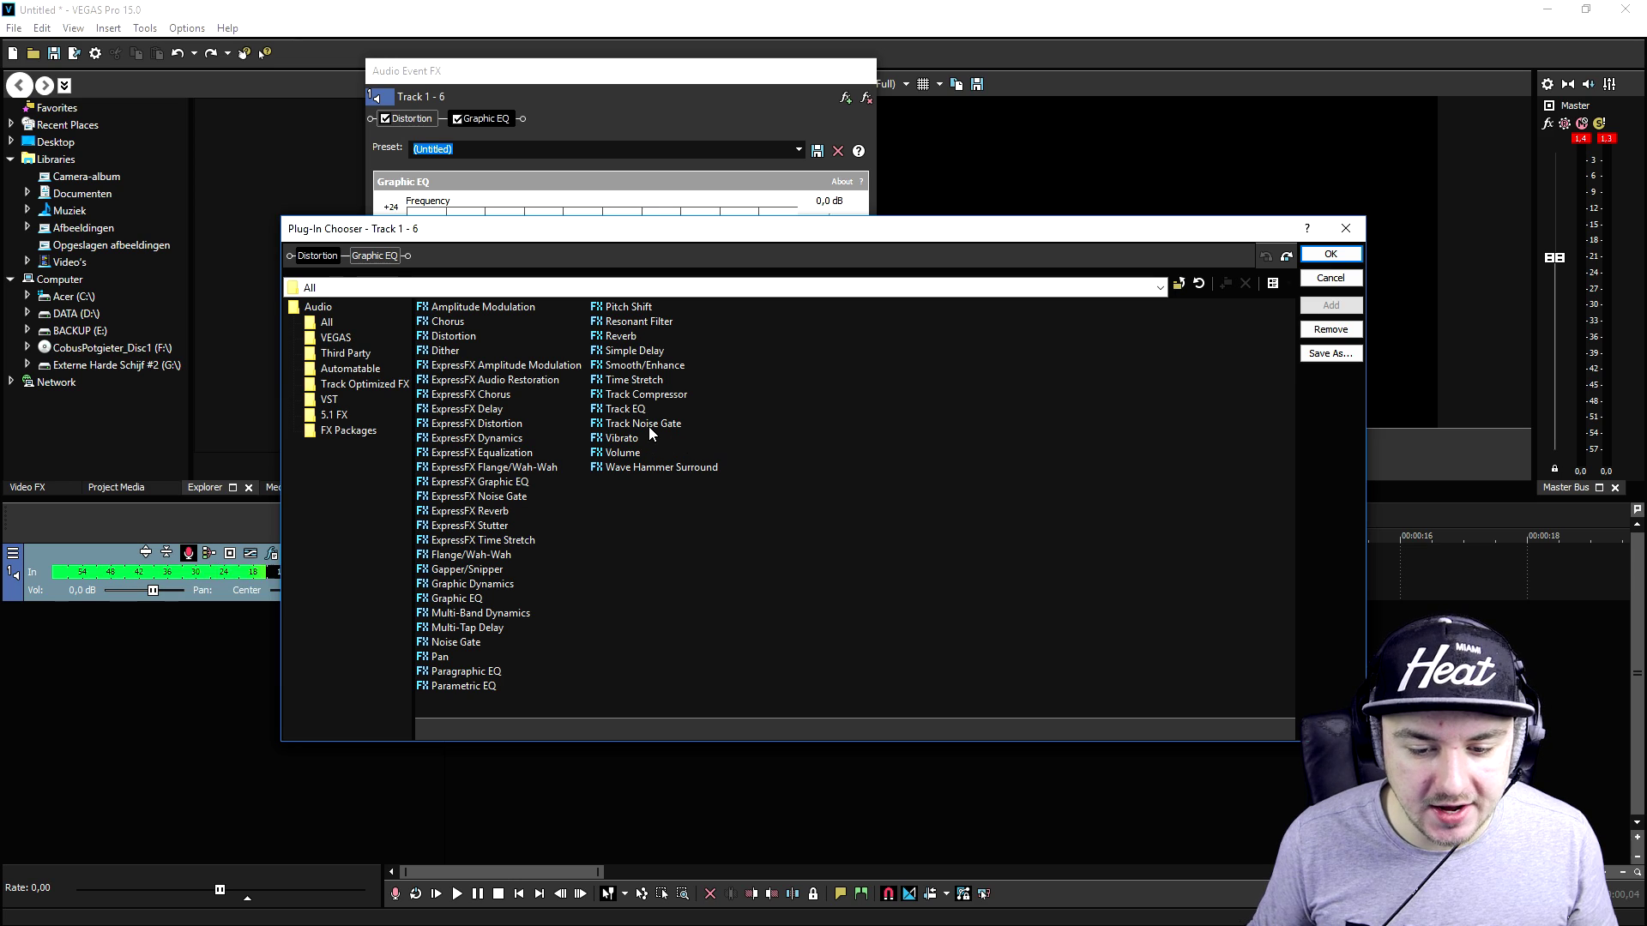
click(1330, 305)
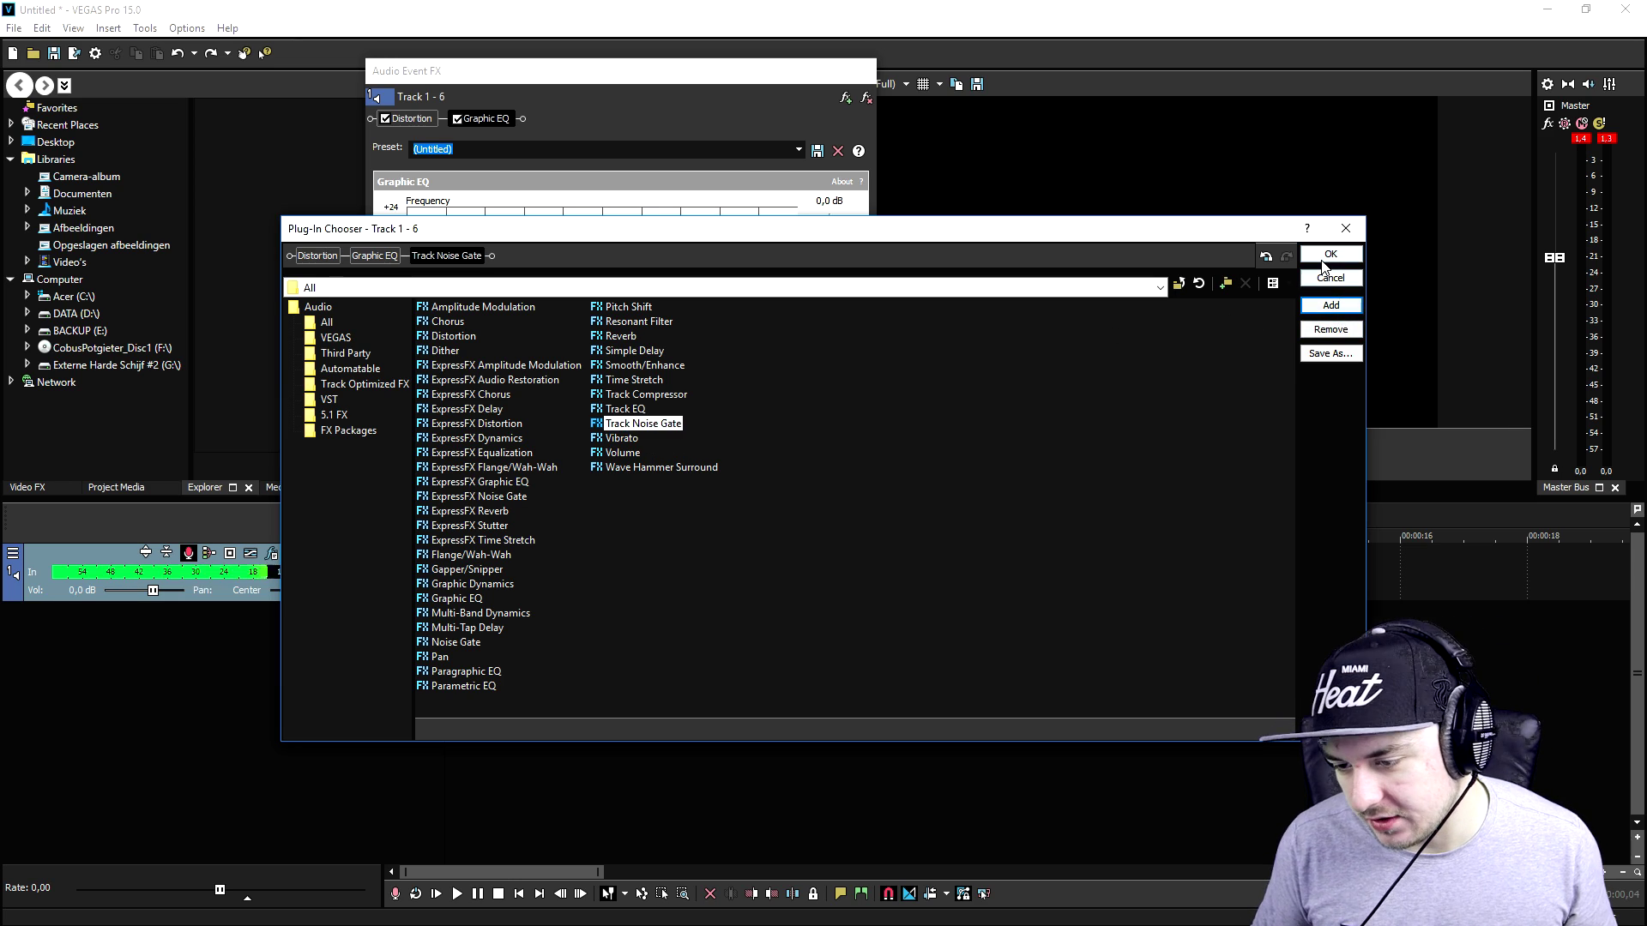
click(1330, 253)
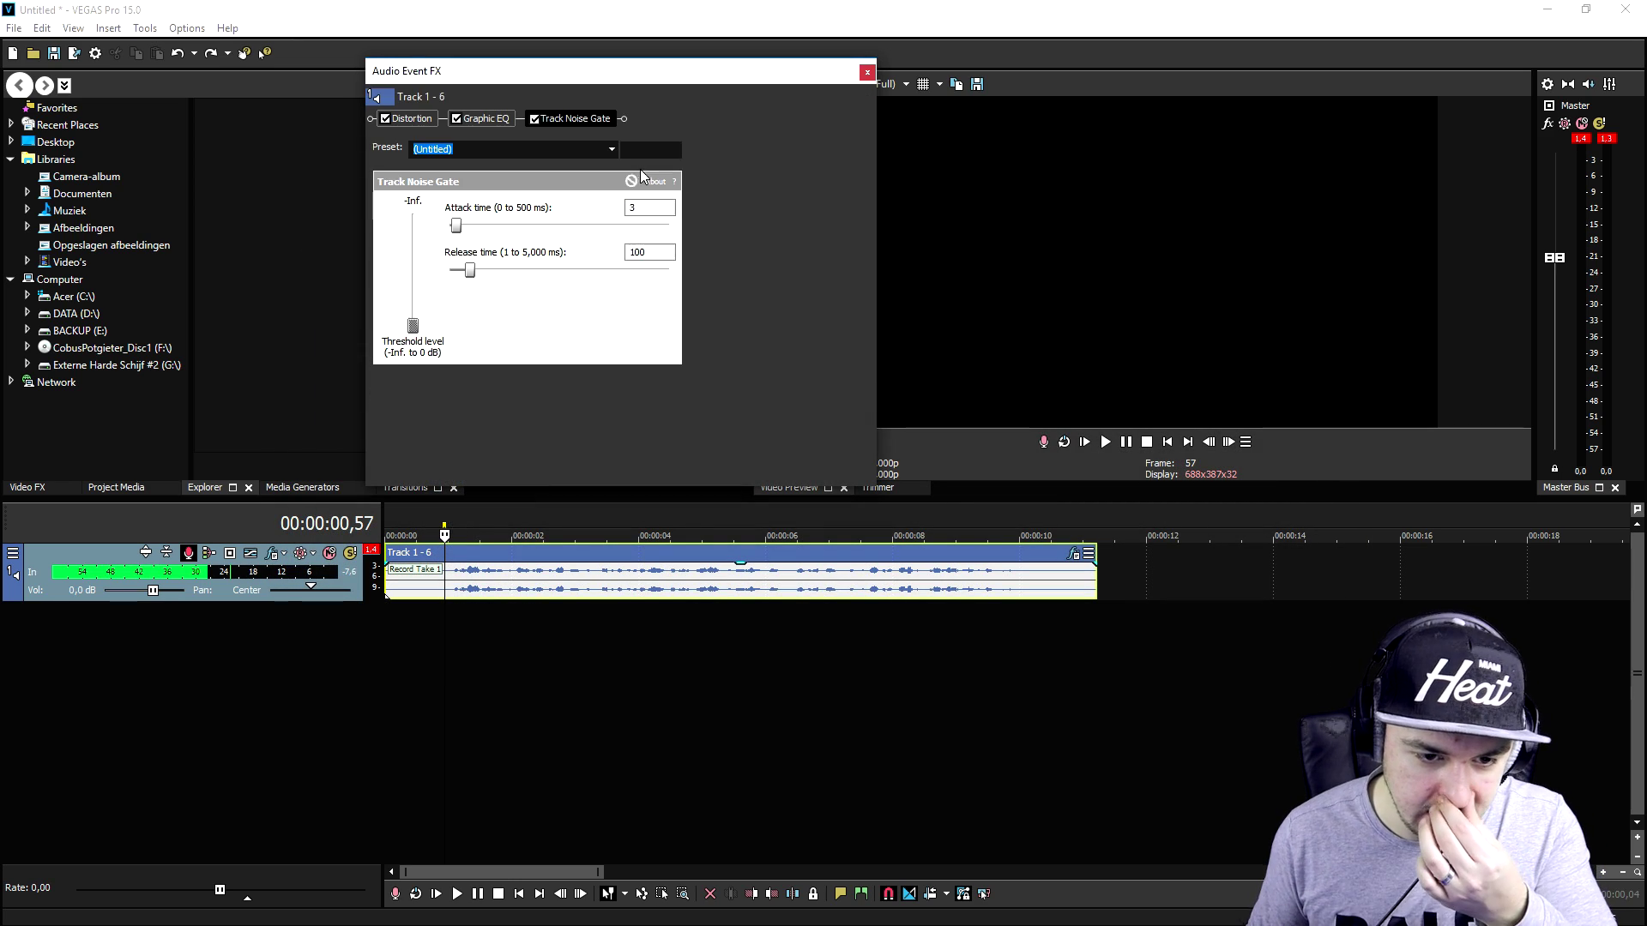
Step: Audition the Long decay time and Slow attack noise gate presets on the clip
click(610, 150)
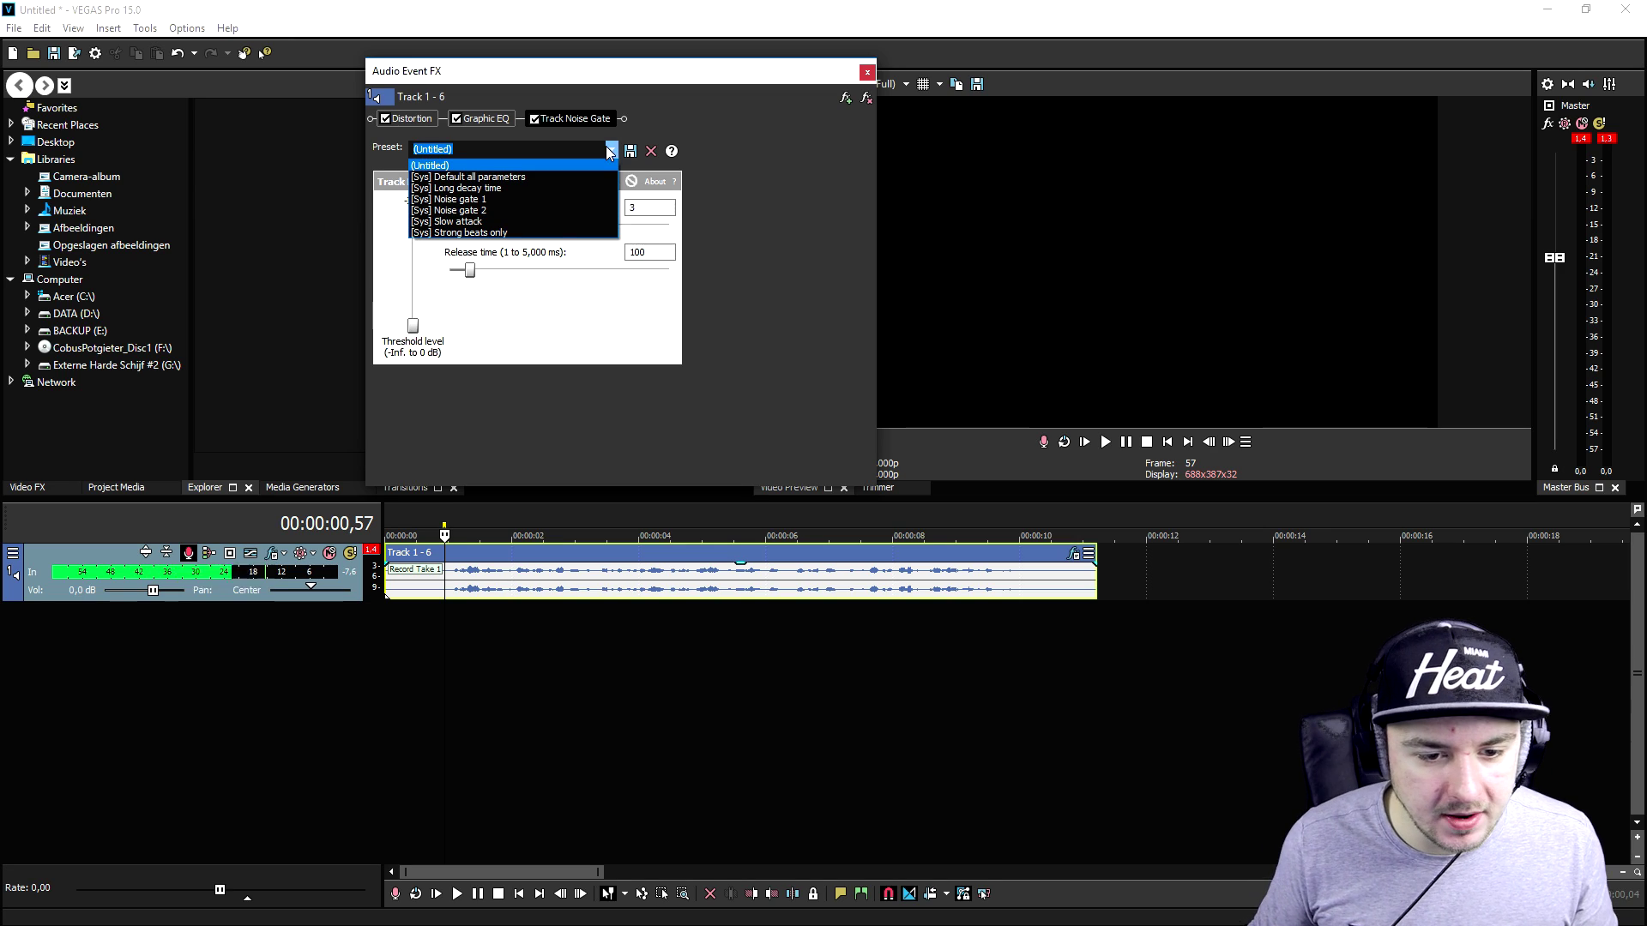
click(542, 188)
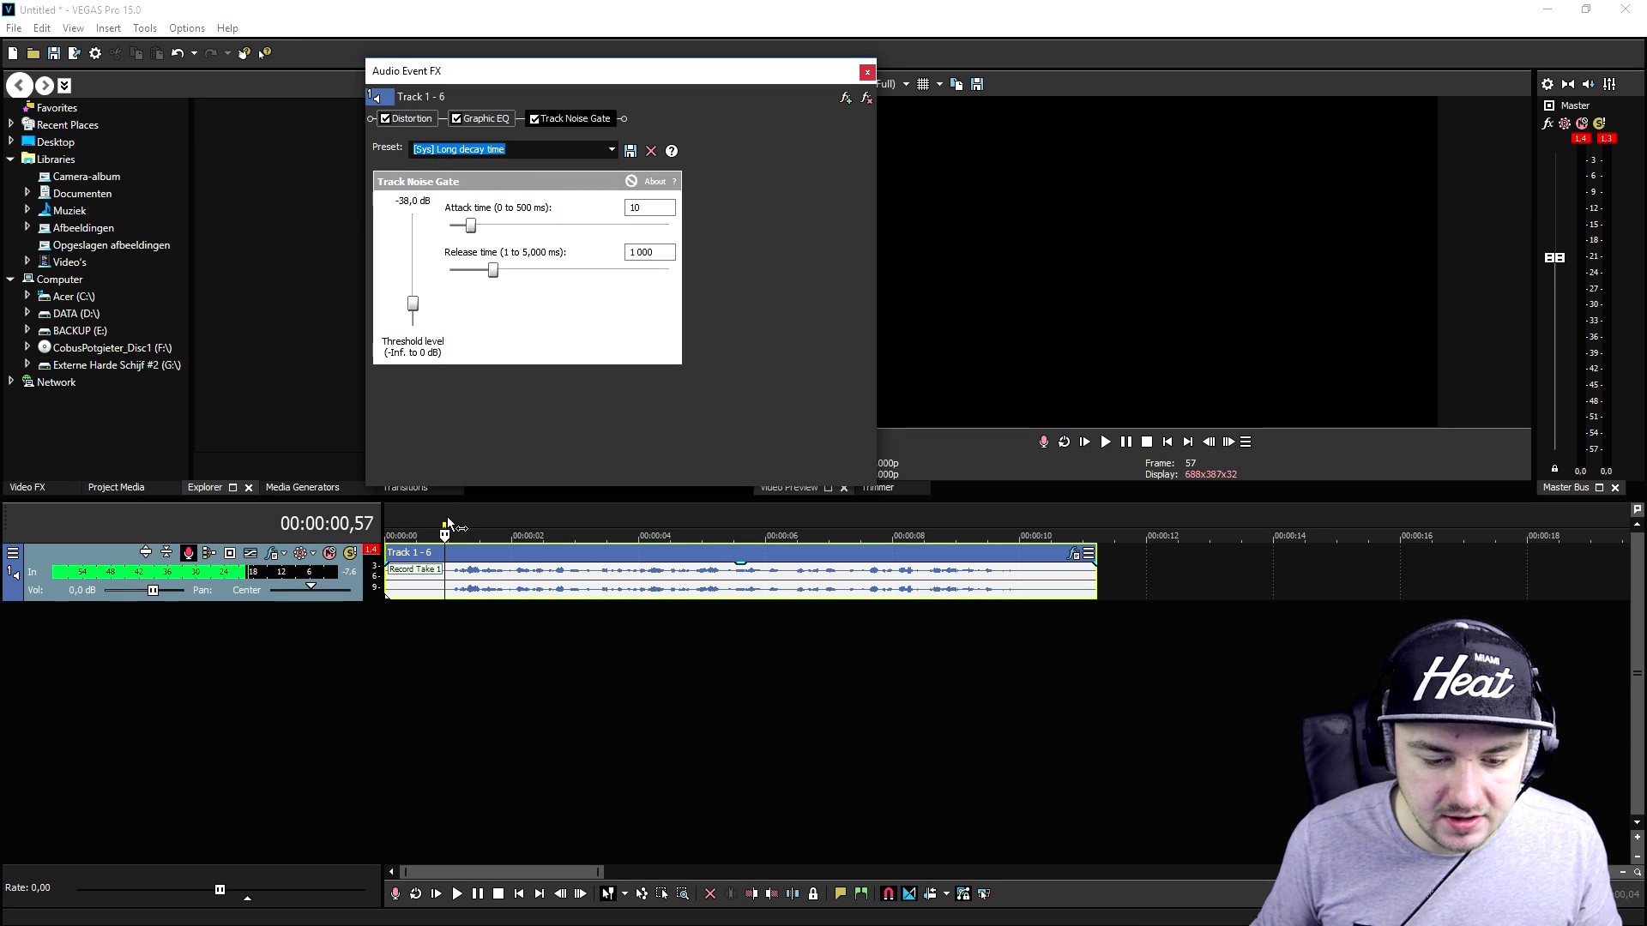
key(space)
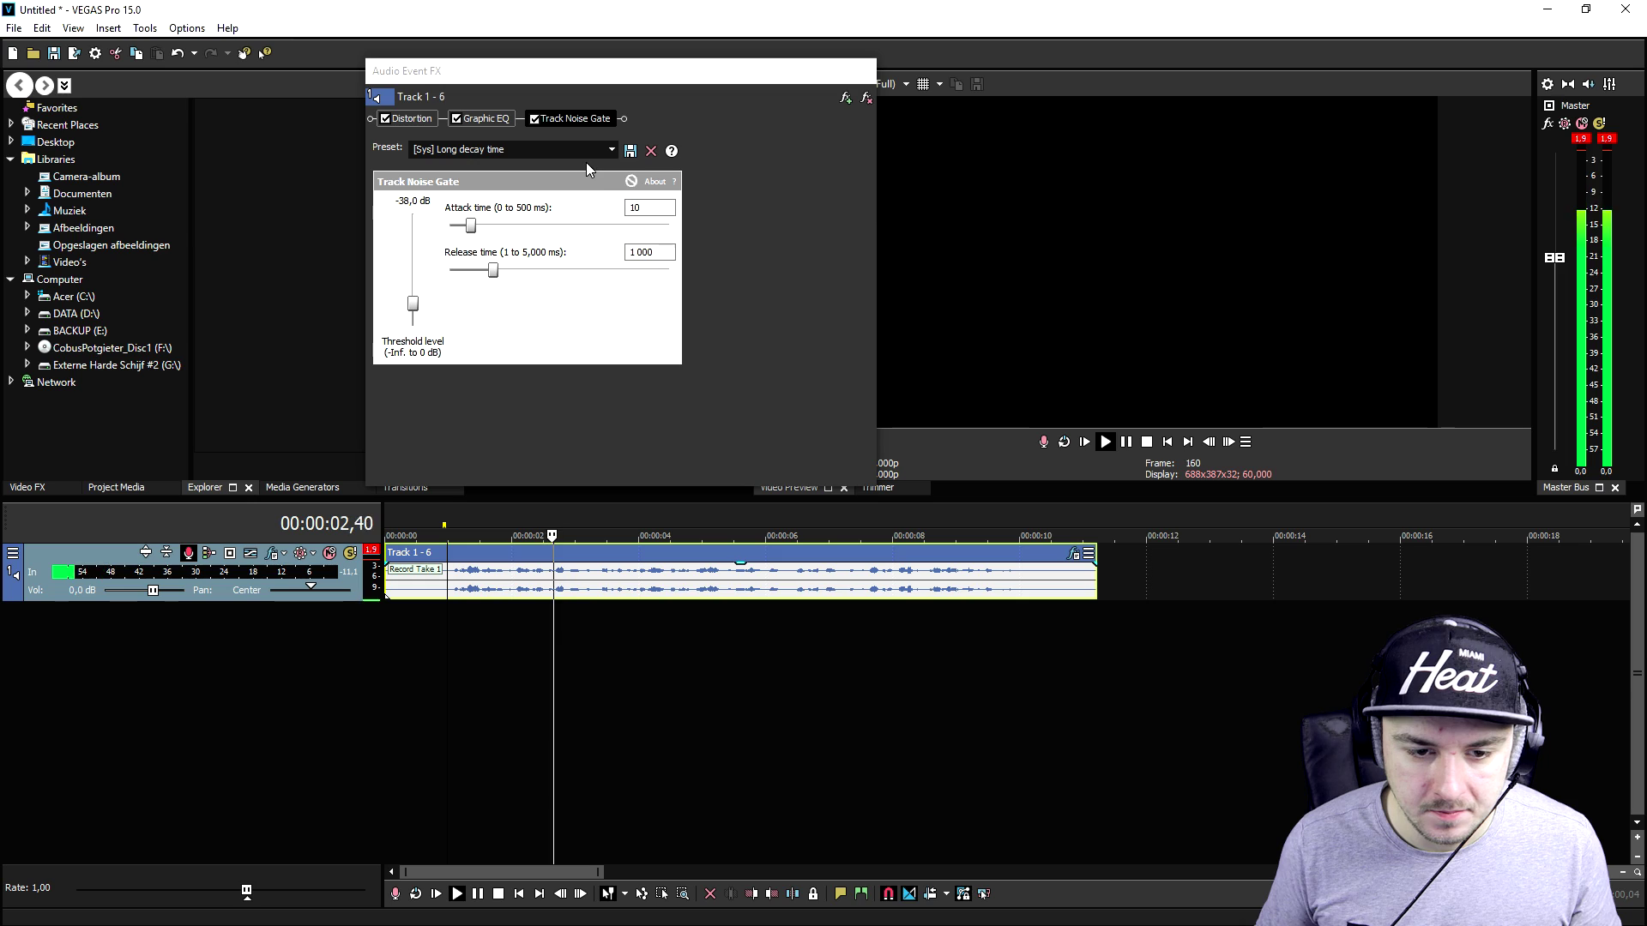
key(space)
click(610, 149)
click(531, 210)
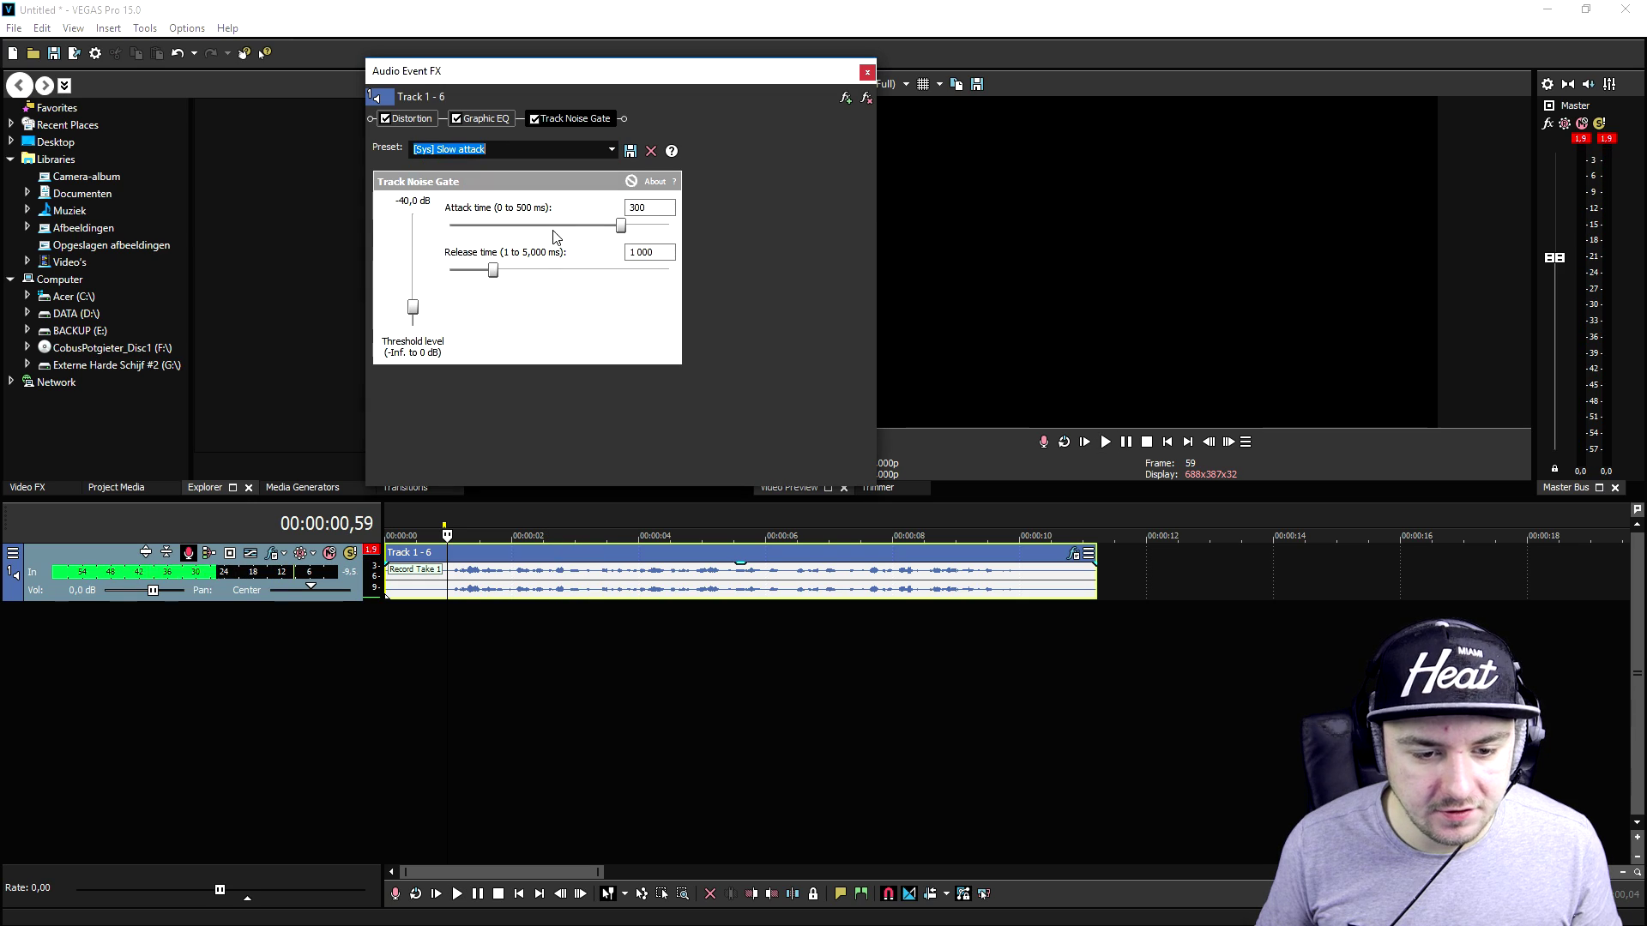
key(space)
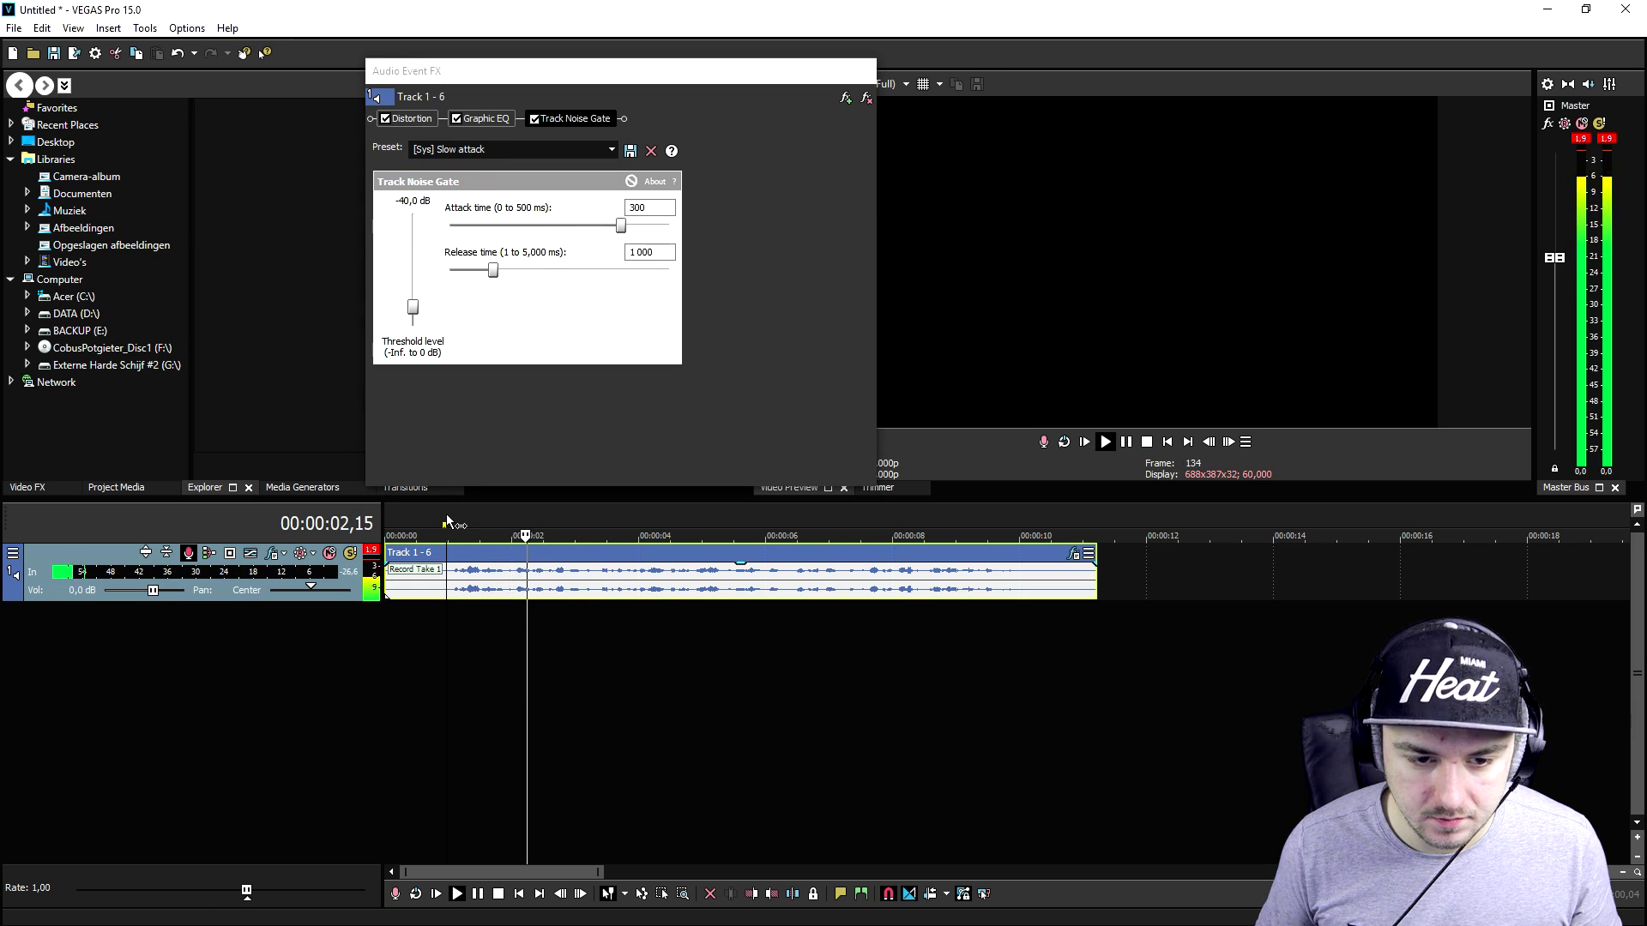
Step: Settle on the Strong beats only gate preset (-6 dB, 1 ms, 300 ms) and clear its name
click(611, 150)
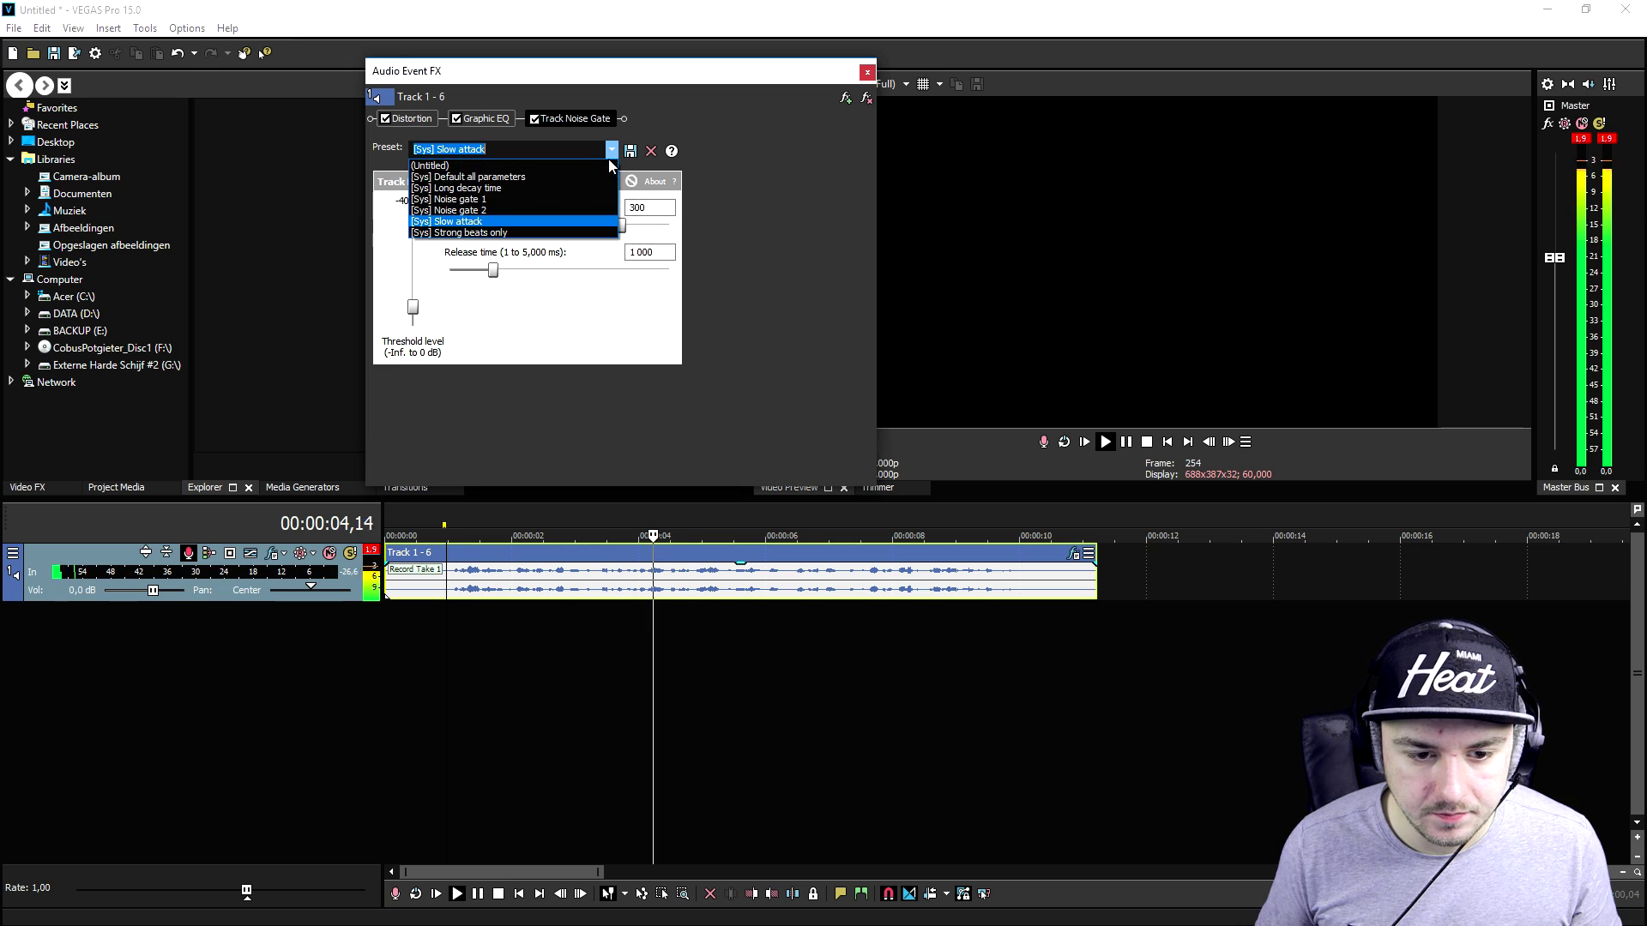
click(566, 210)
click(600, 150)
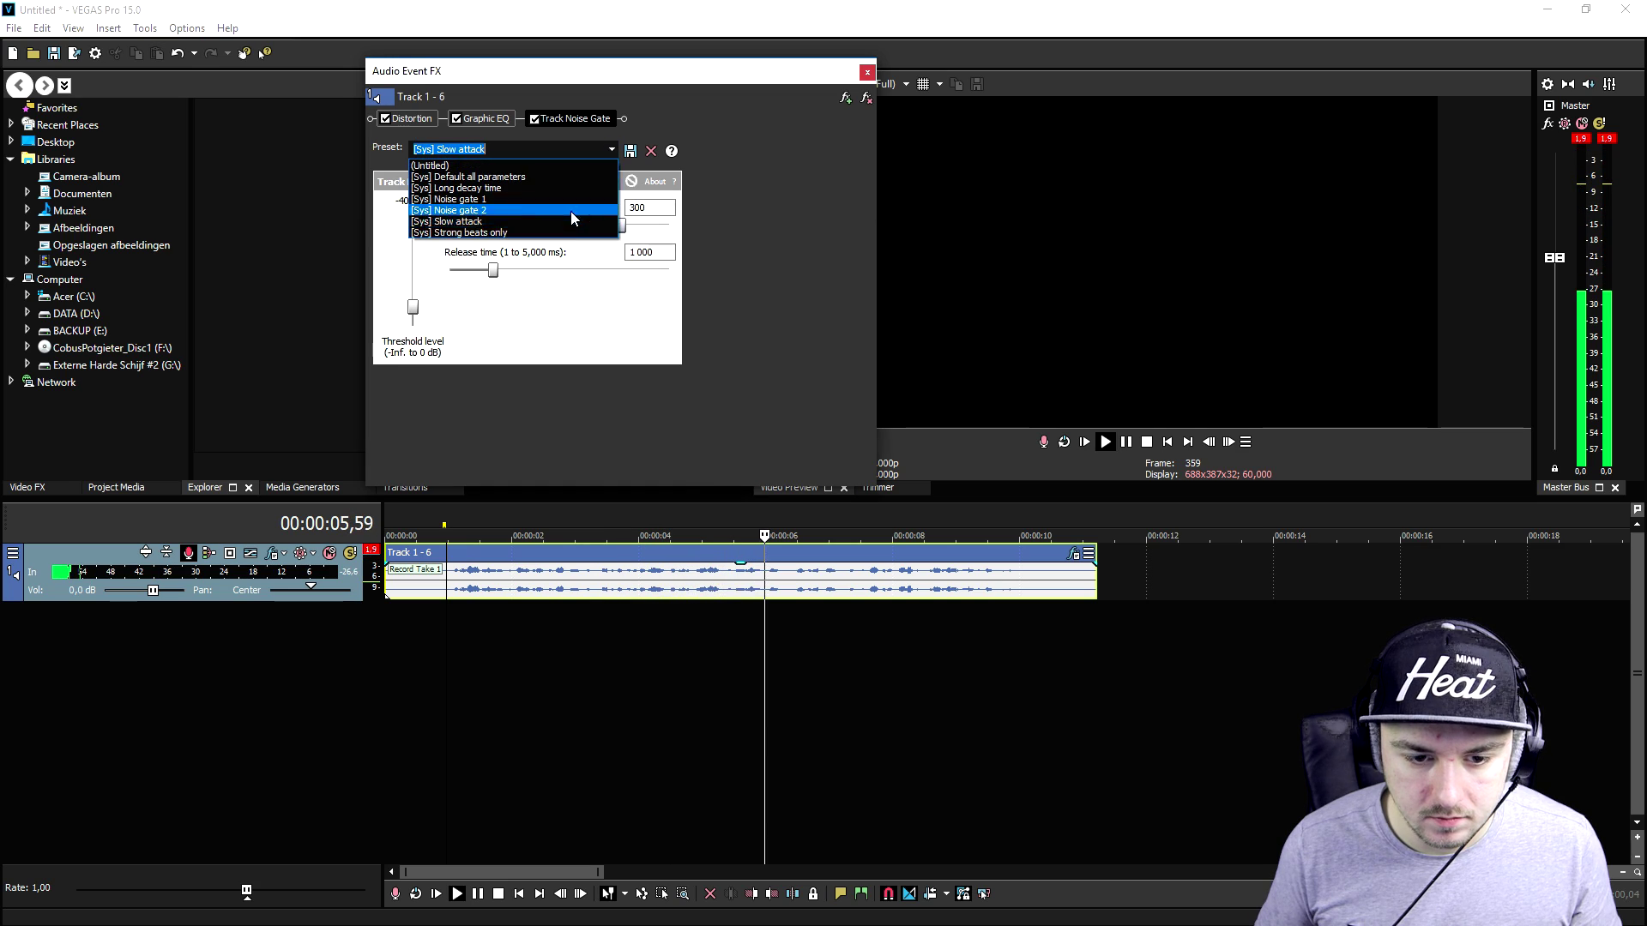
click(566, 235)
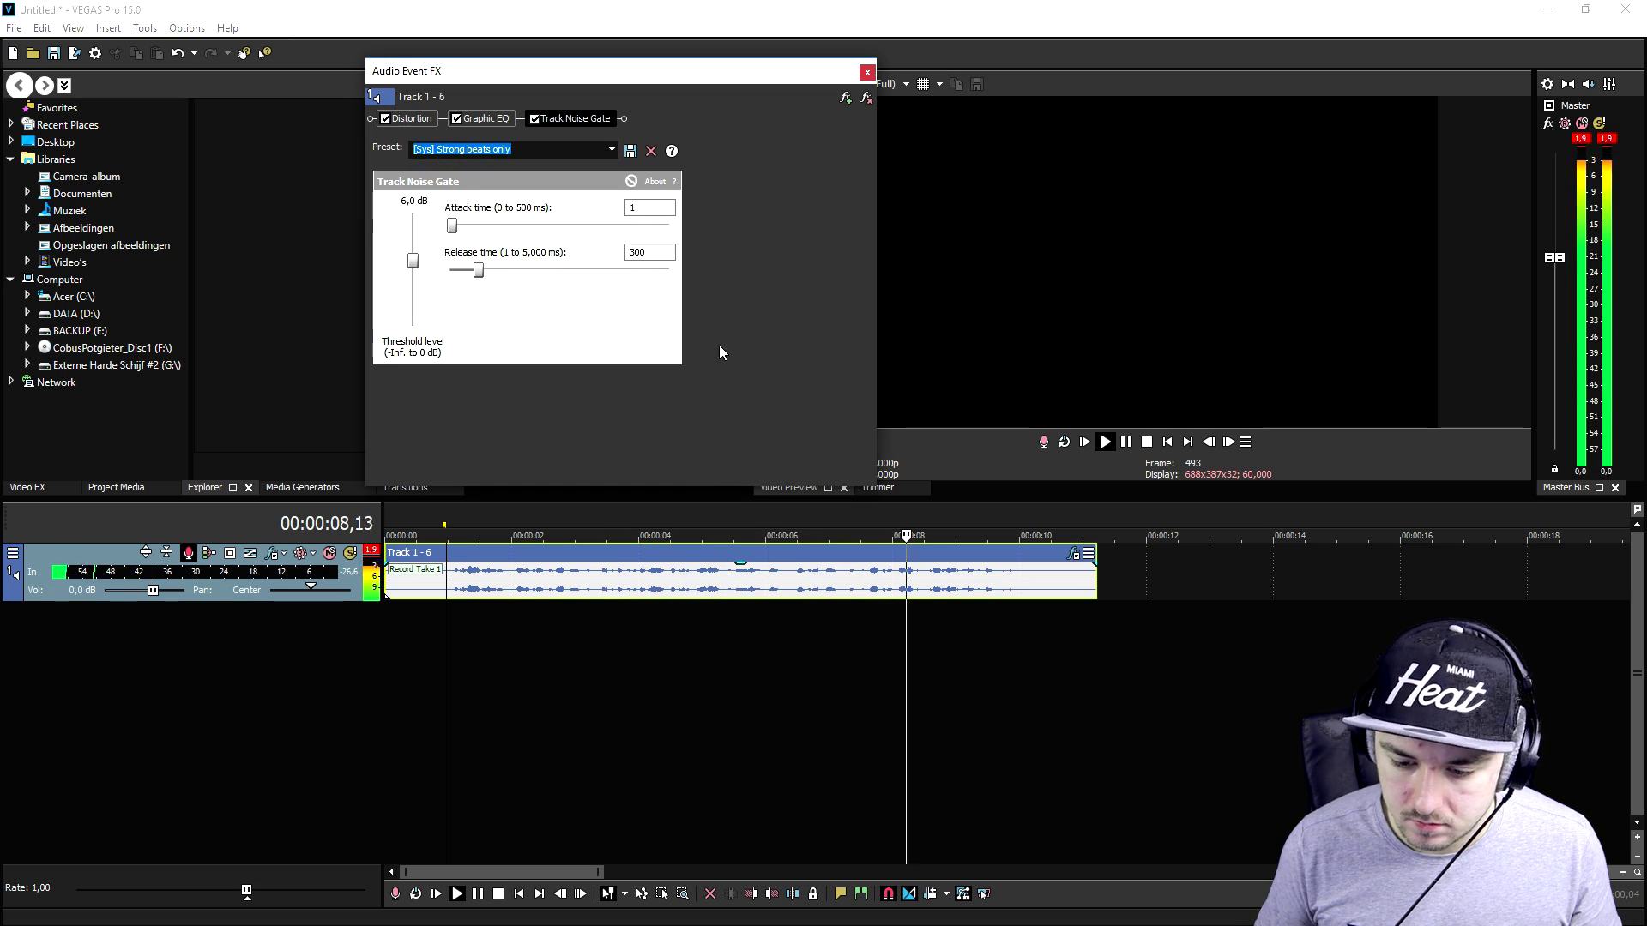
key(Delete)
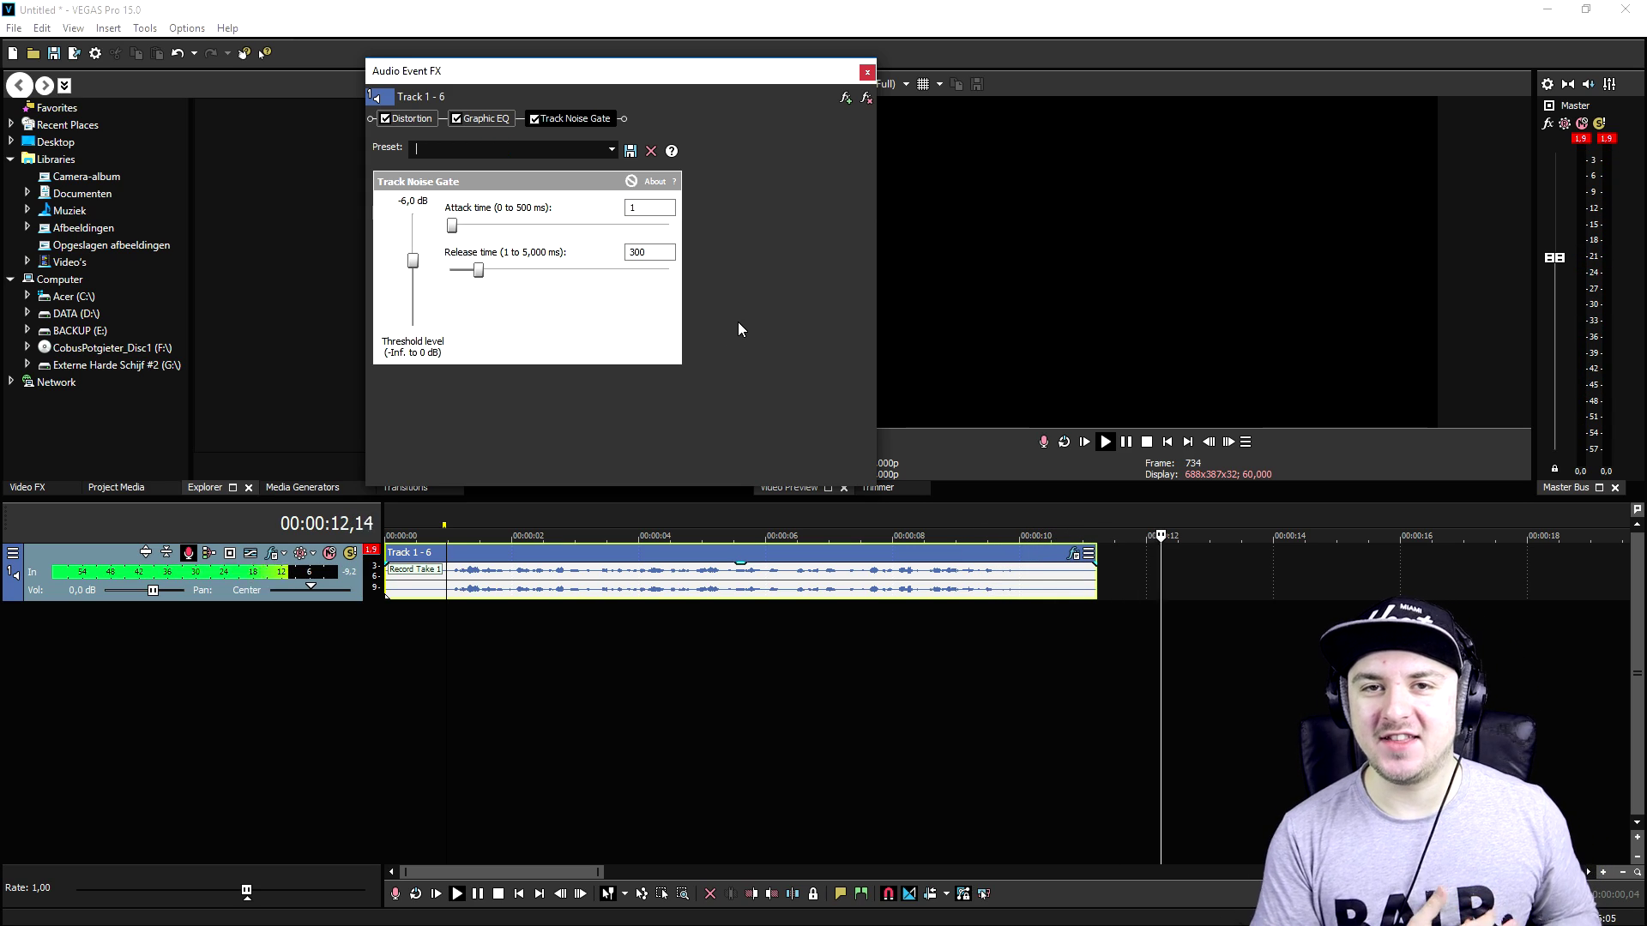
click(1125, 510)
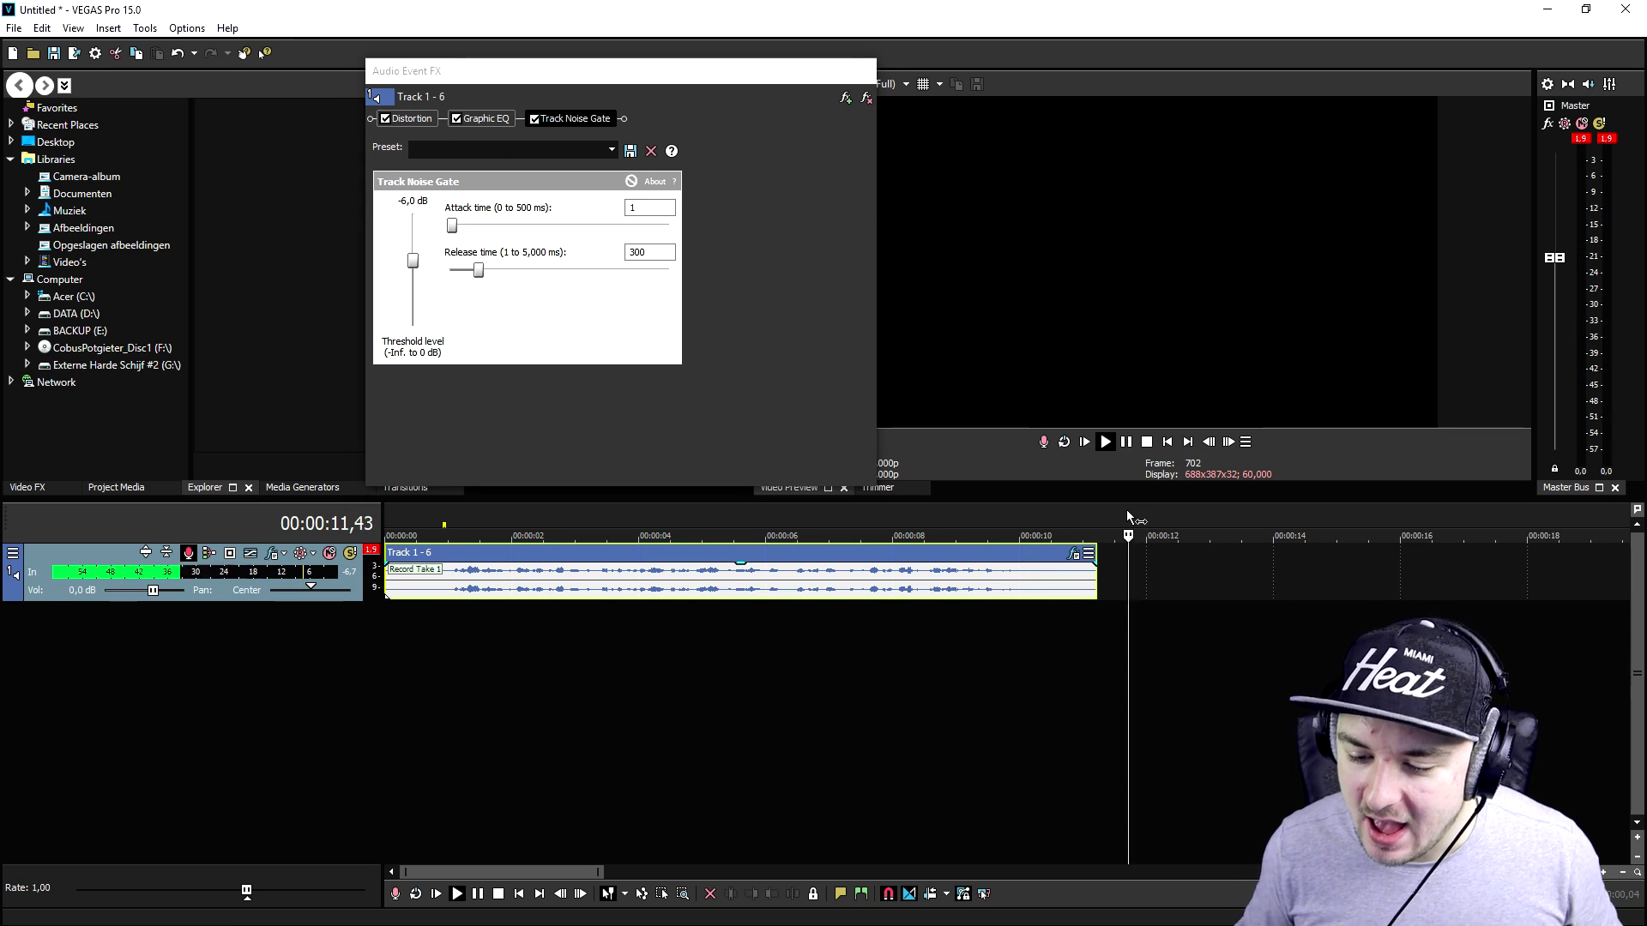